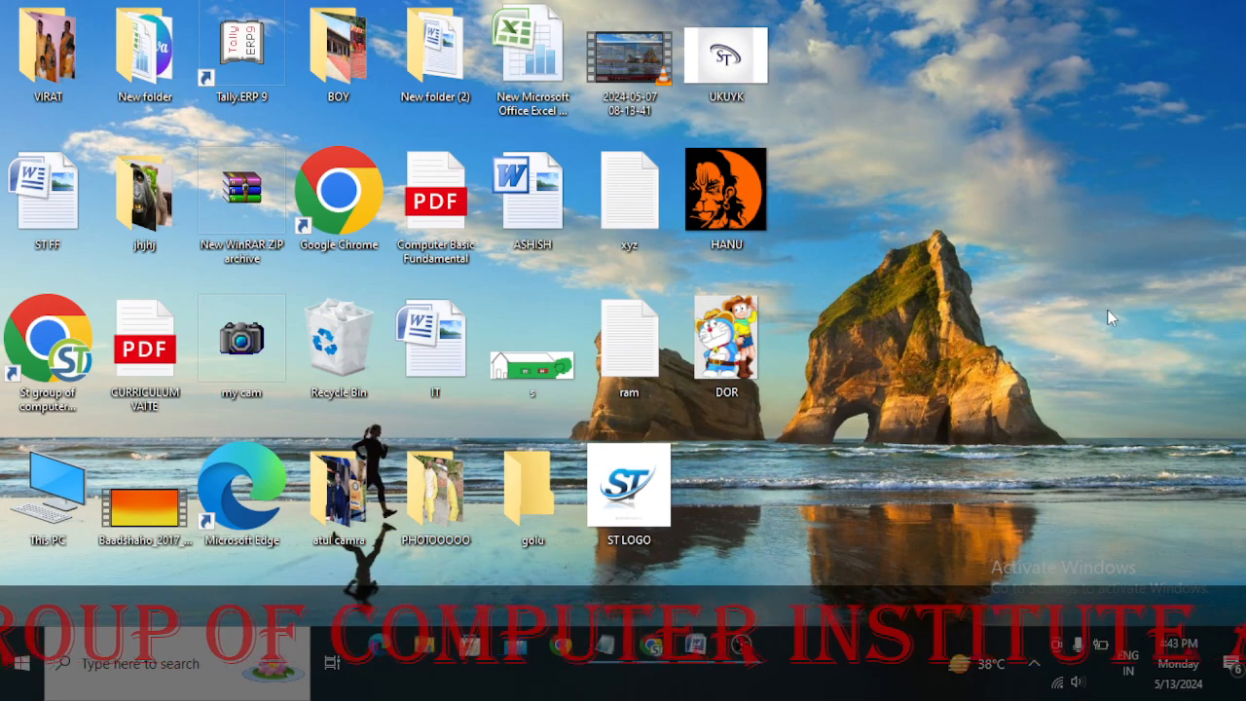
{"action": "right_click", "coordinate": [1109, 179]}
{"action": "left_click", "coordinate": [1114, 229]}
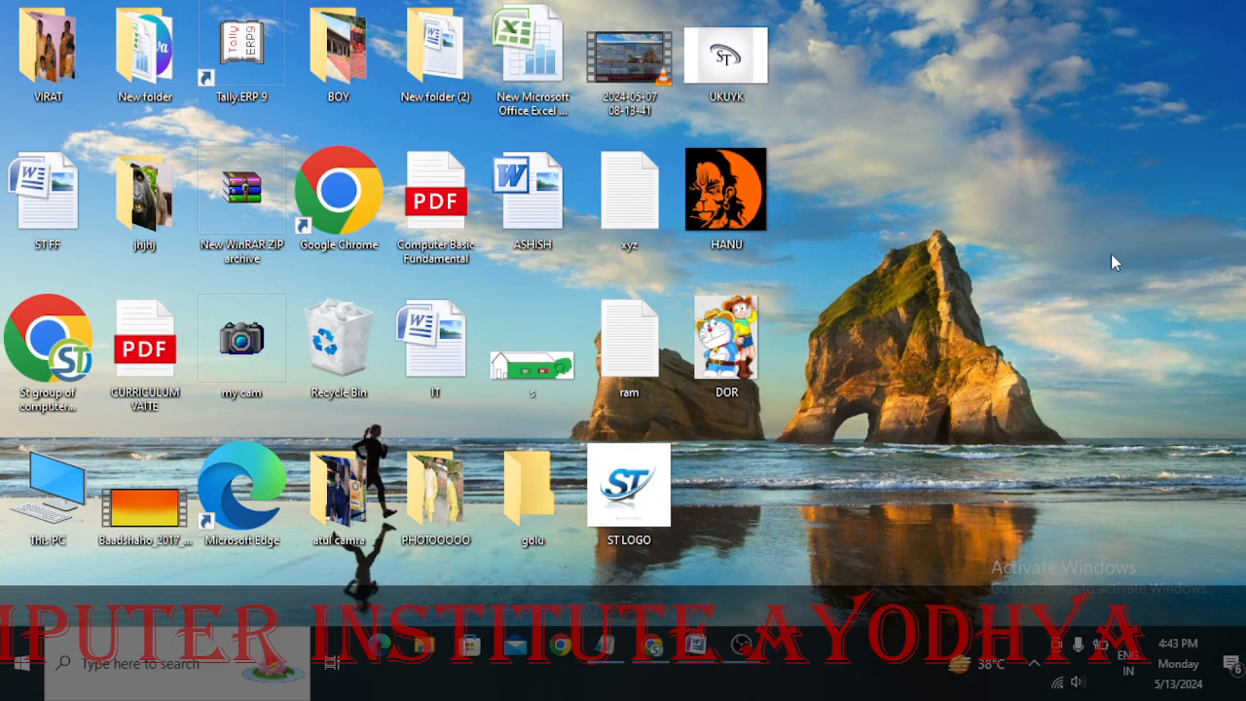
{"action": "right_click", "coordinate": [1110, 206]}
{"action": "left_click", "coordinate": [1108, 256]}
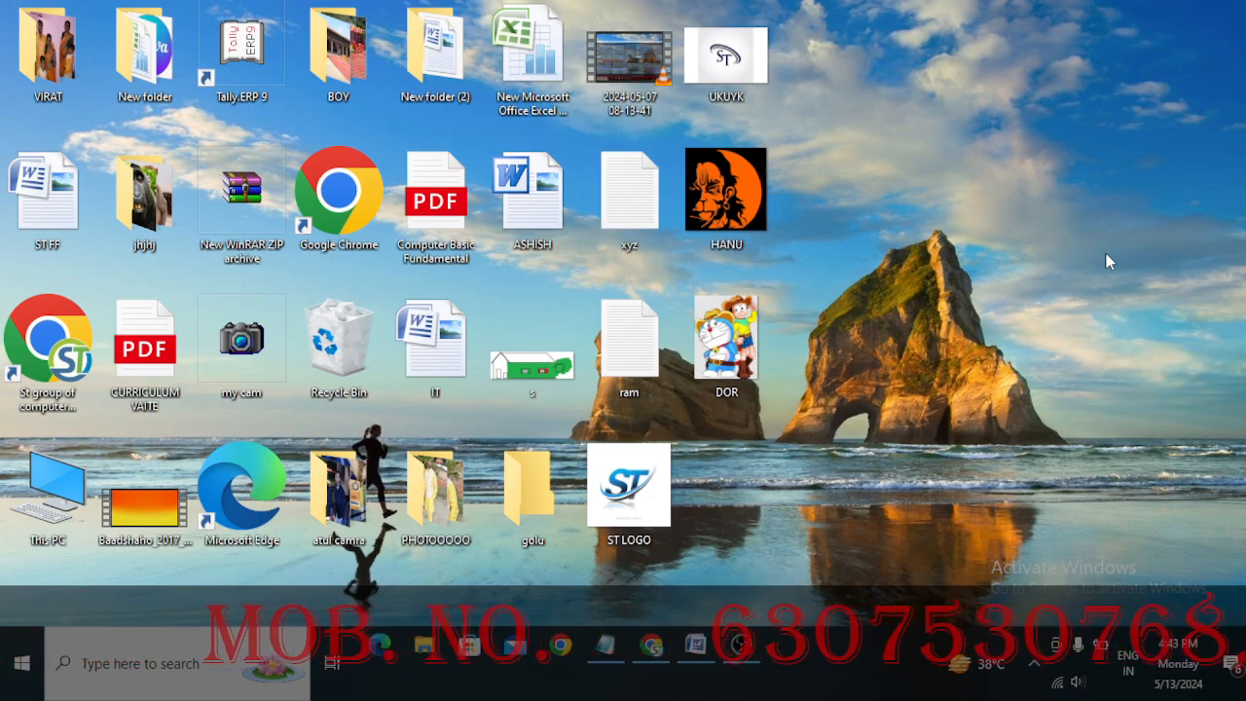
Launch Word through the Run dialog with the command winword and maximize its window
{"action": "key", "text": "super+r"}
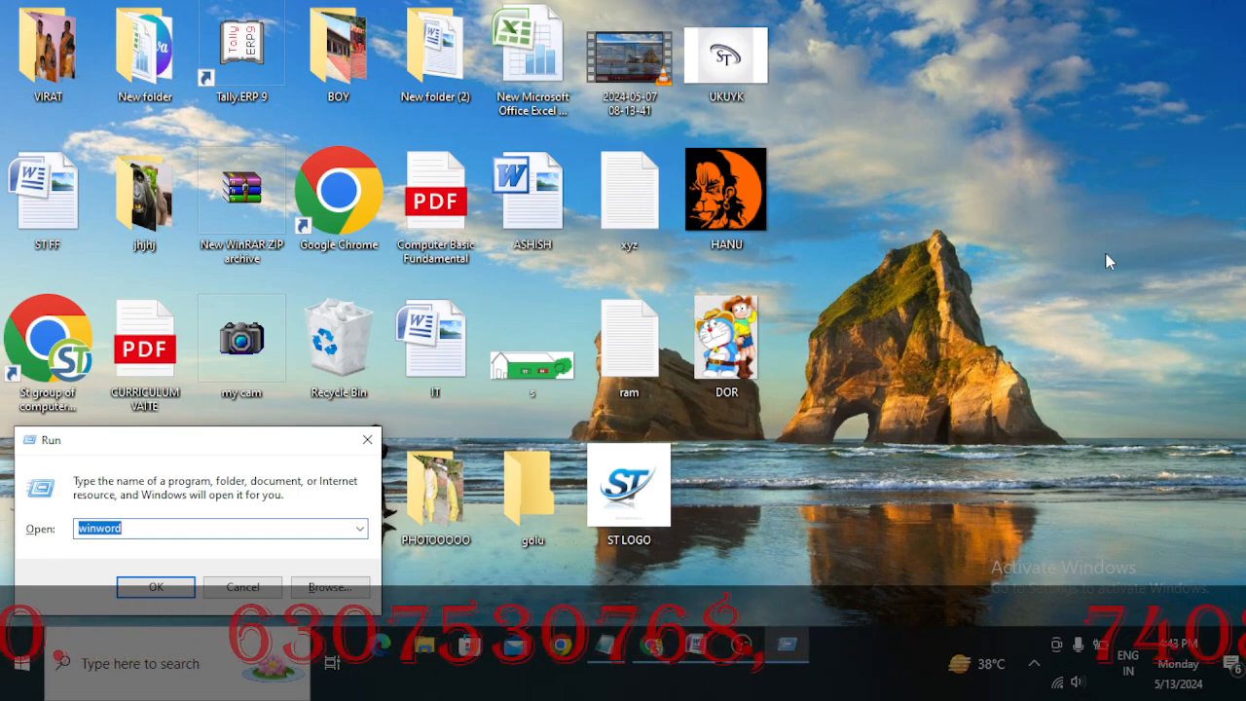
{"action": "left_click_drag", "start_coordinate": [203, 442], "coordinate": [850, 184]}
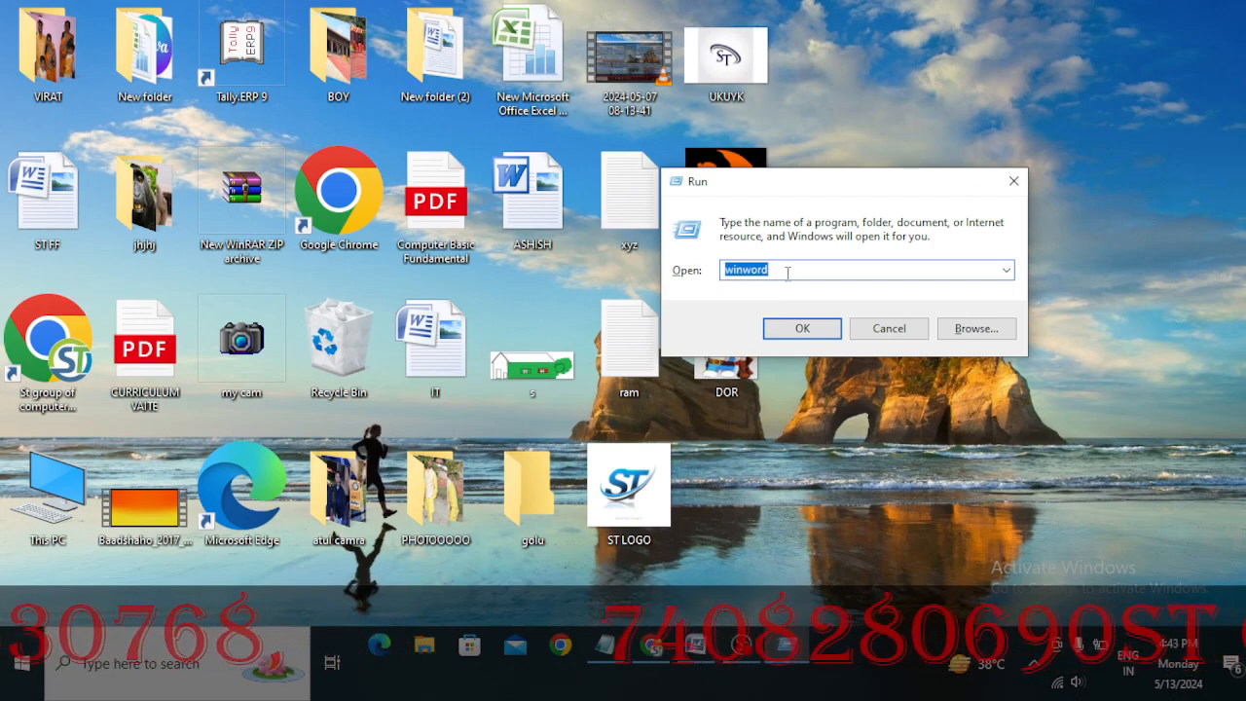
{"action": "left_click", "coordinate": [808, 331]}
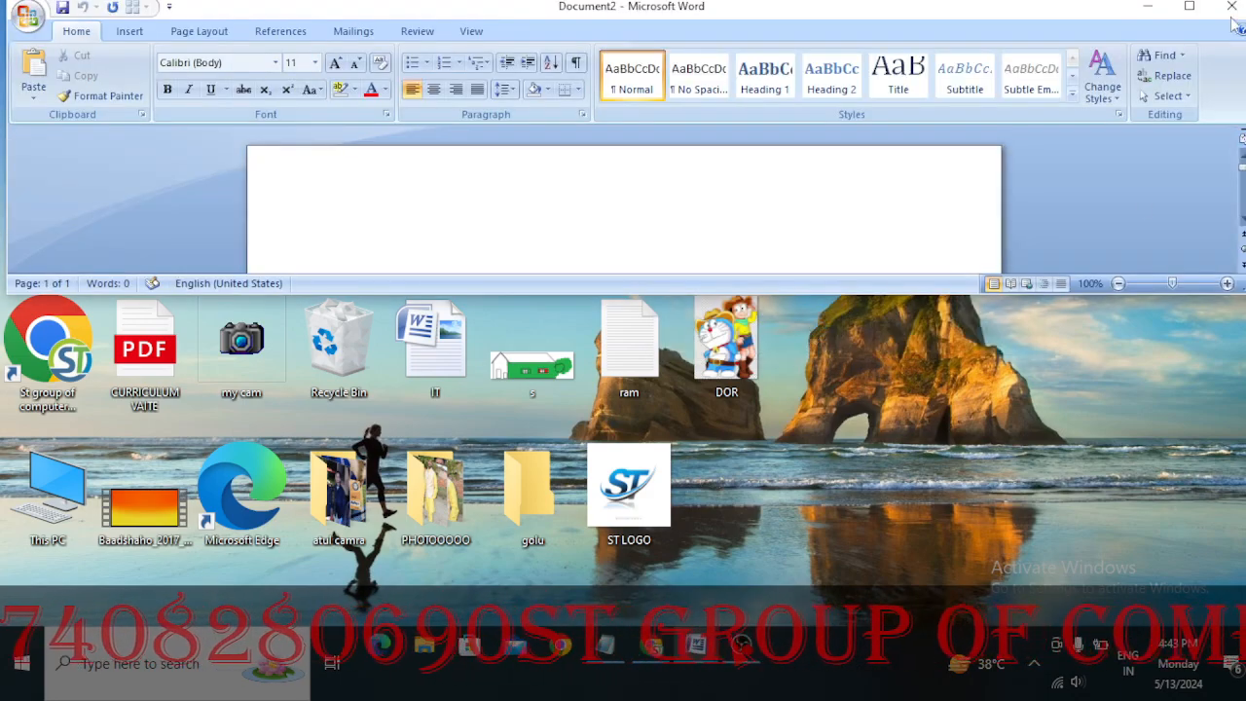
{"action": "left_click", "coordinate": [1188, 8]}
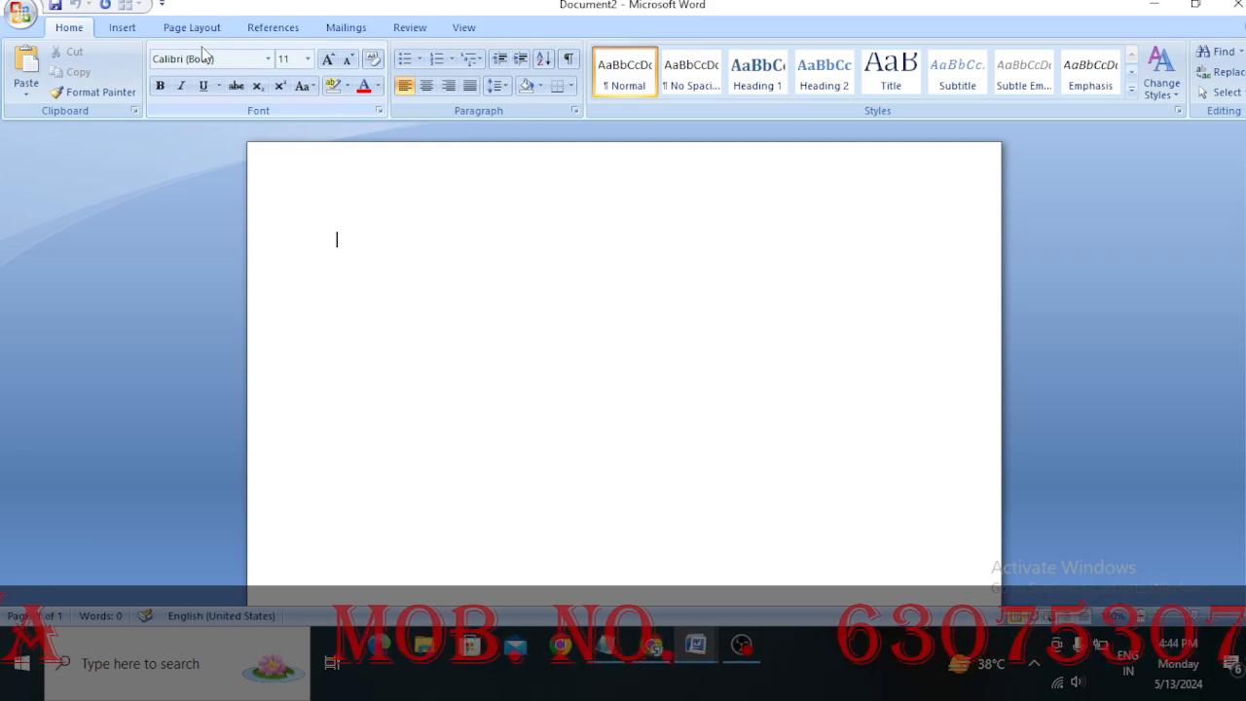
{"action": "key", "text": "super"}
{"action": "key", "text": "super"}
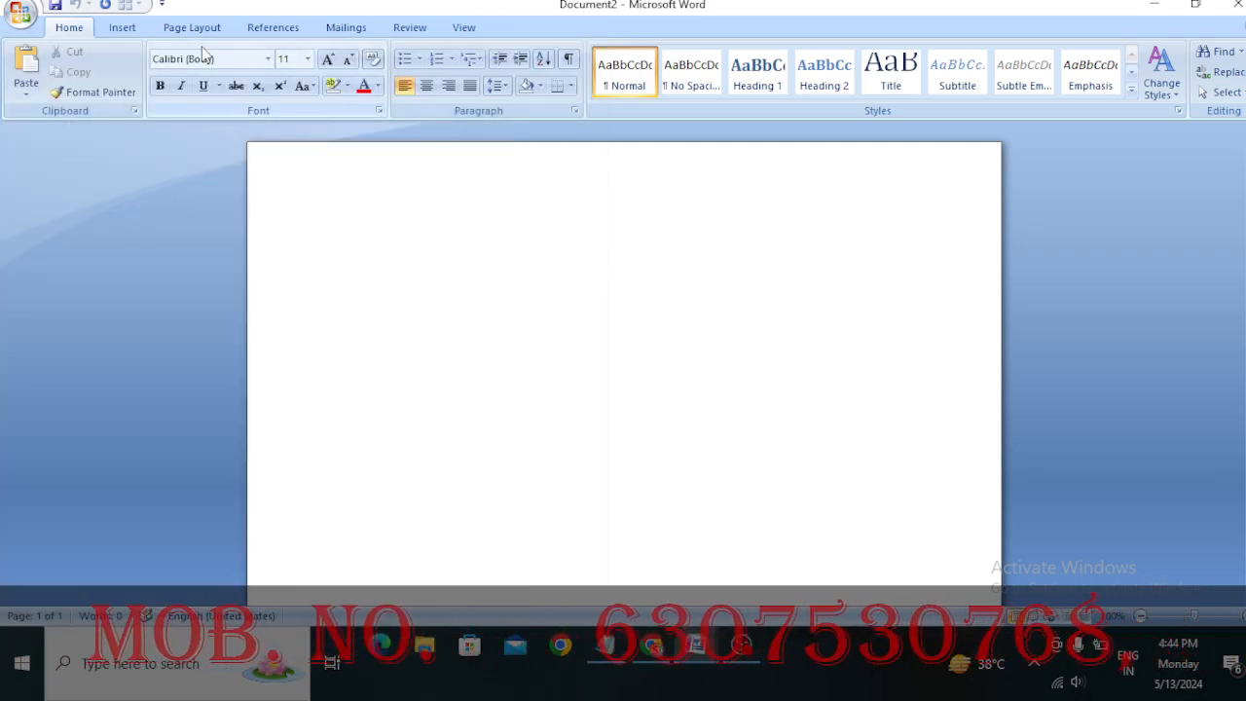
Set the blank document's page margins to the Narrow preset, 0.5" on every side
{"action": "left_click", "coordinate": [193, 26]}
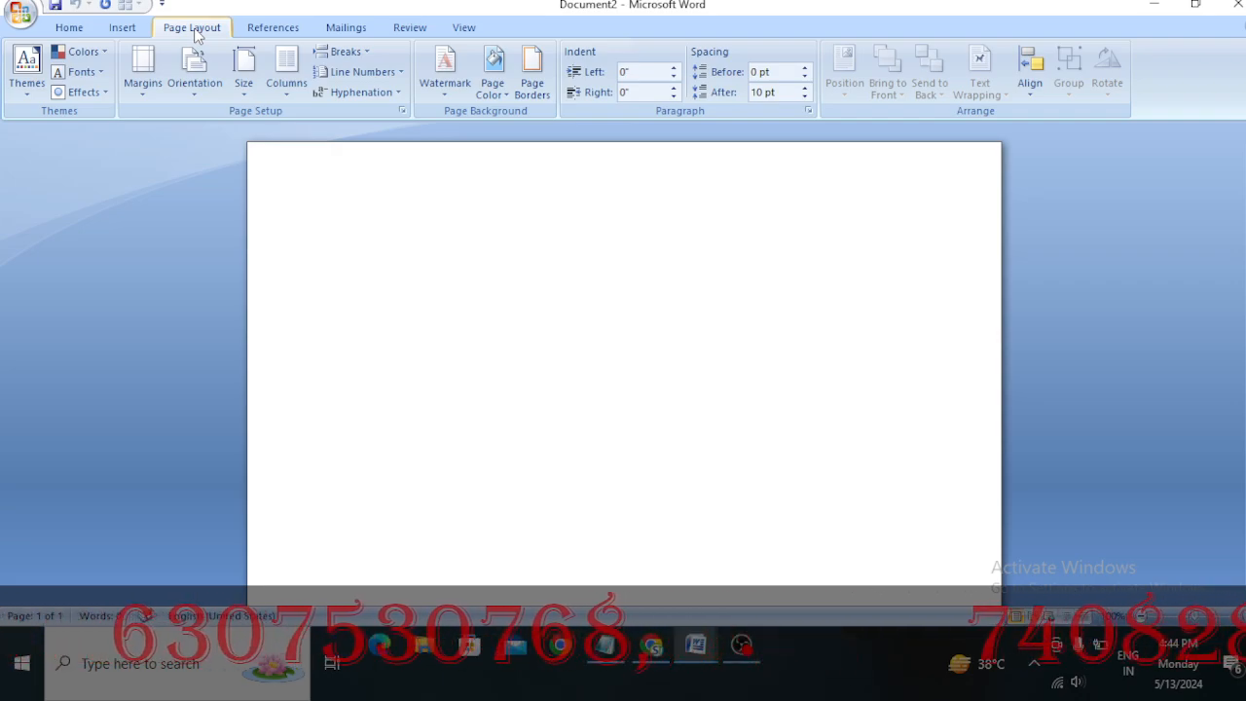
{"action": "key", "text": "super"}
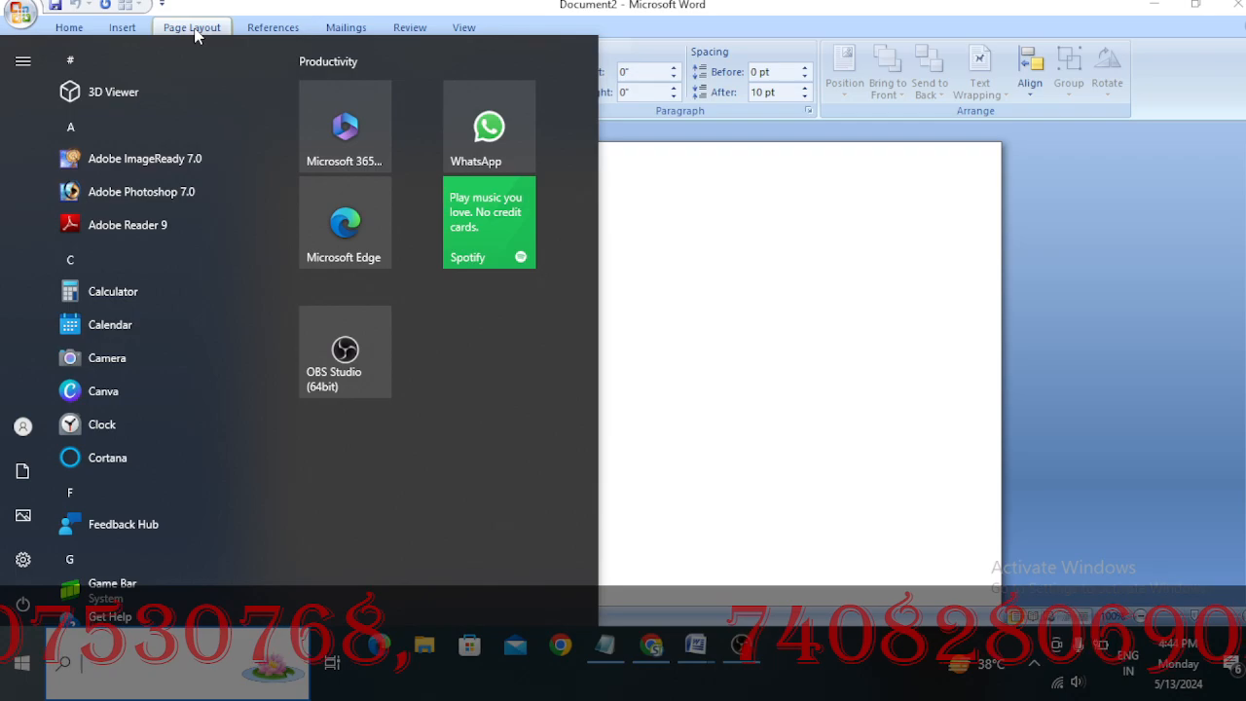
{"action": "left_click", "coordinate": [705, 282]}
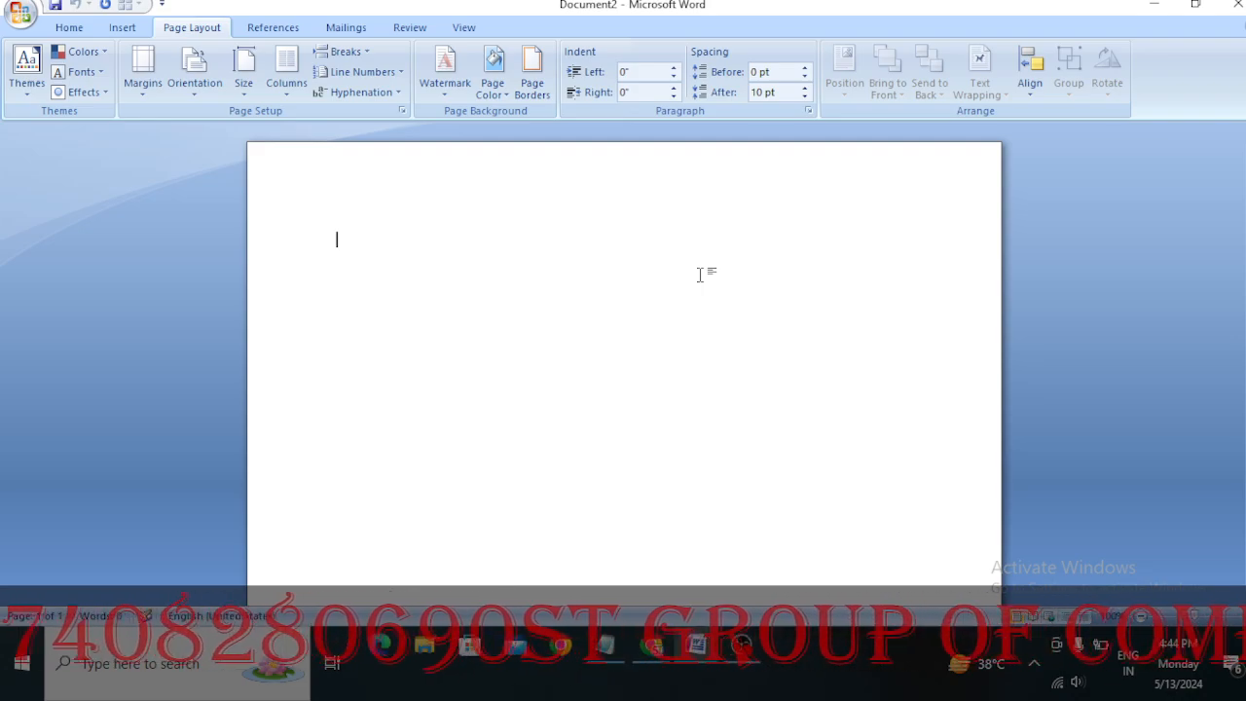
{"action": "key", "text": "super"}
{"action": "left_click", "coordinate": [736, 281]}
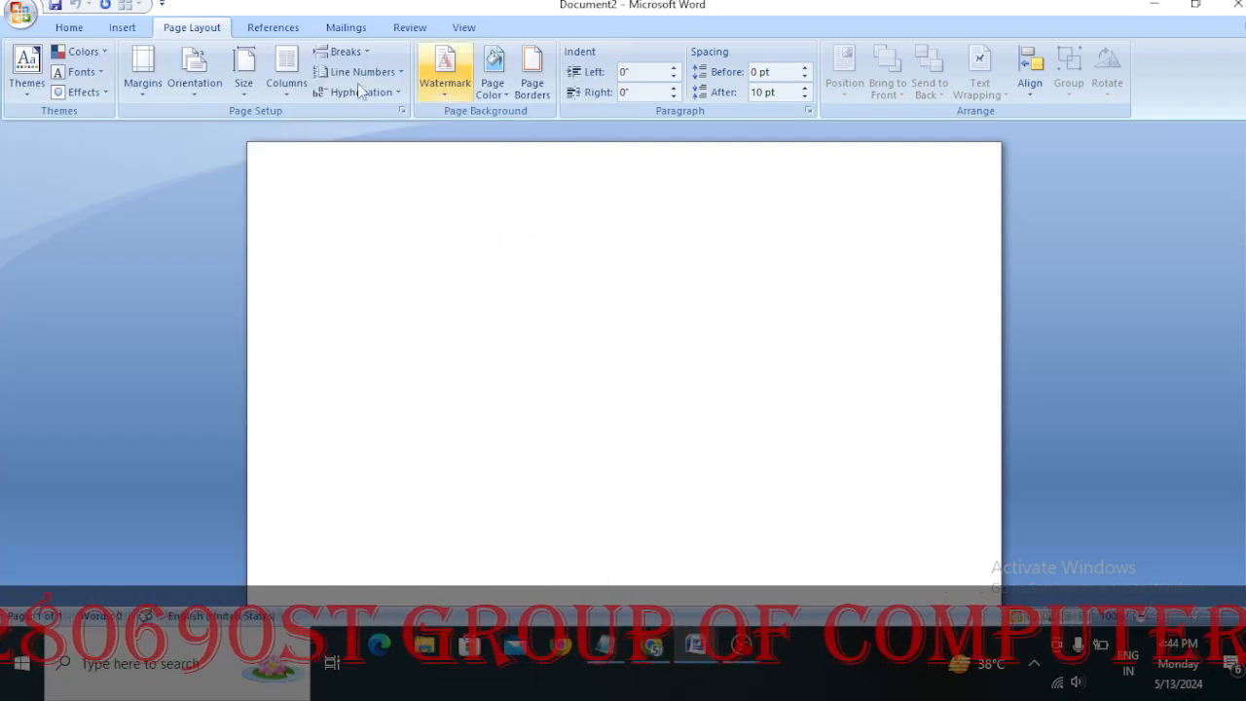
{"action": "left_click", "coordinate": [133, 101]}
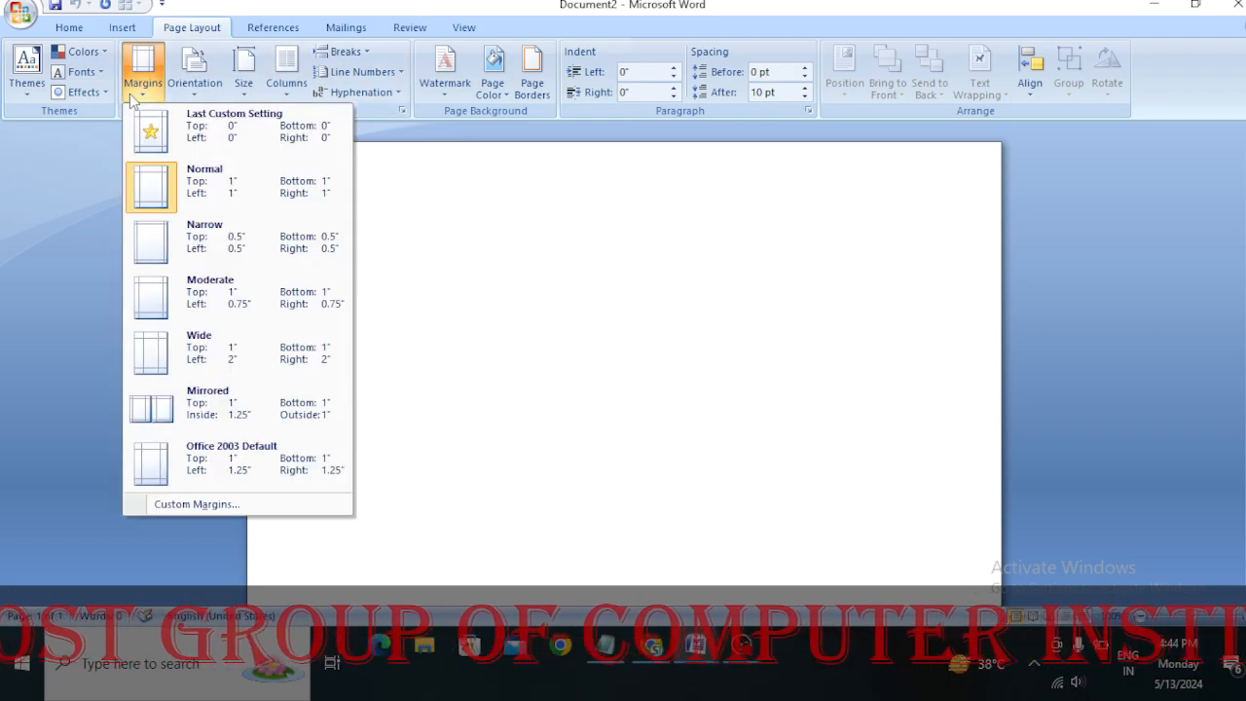
{"action": "left_click", "coordinate": [198, 243]}
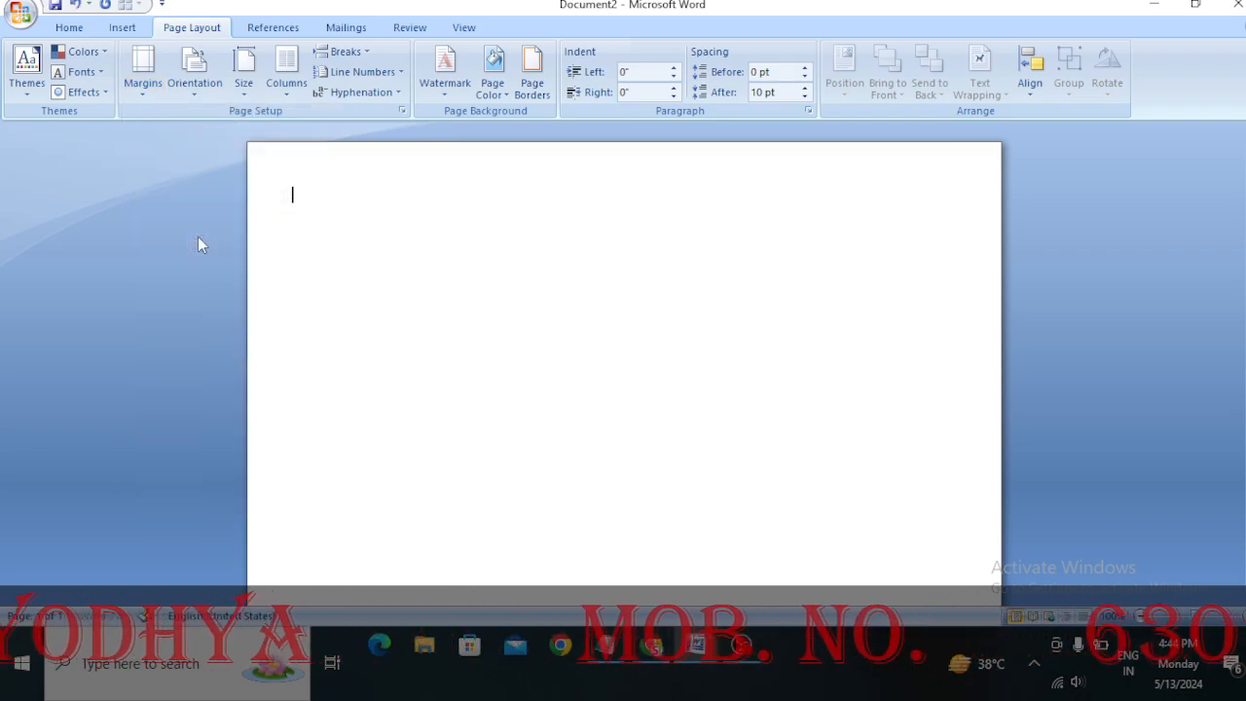
Insert a table with two columns and five rows on the page
{"action": "left_click", "coordinate": [122, 27]}
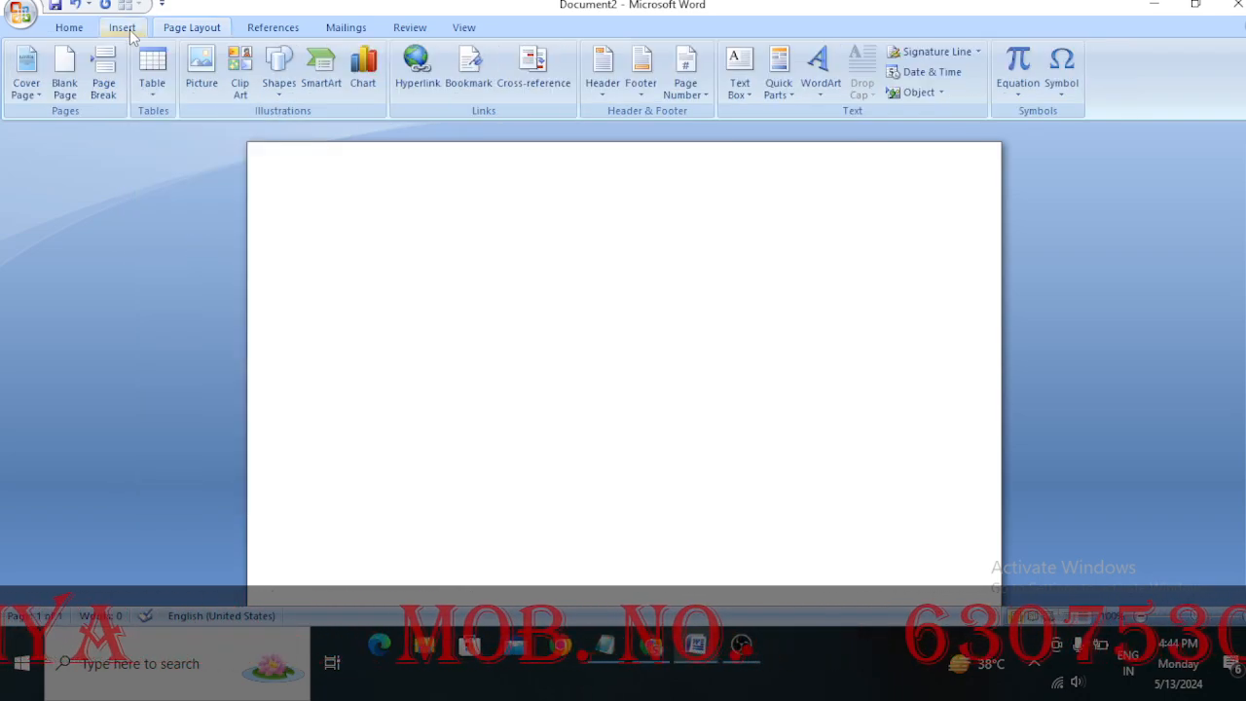
{"action": "left_click", "coordinate": [152, 90]}
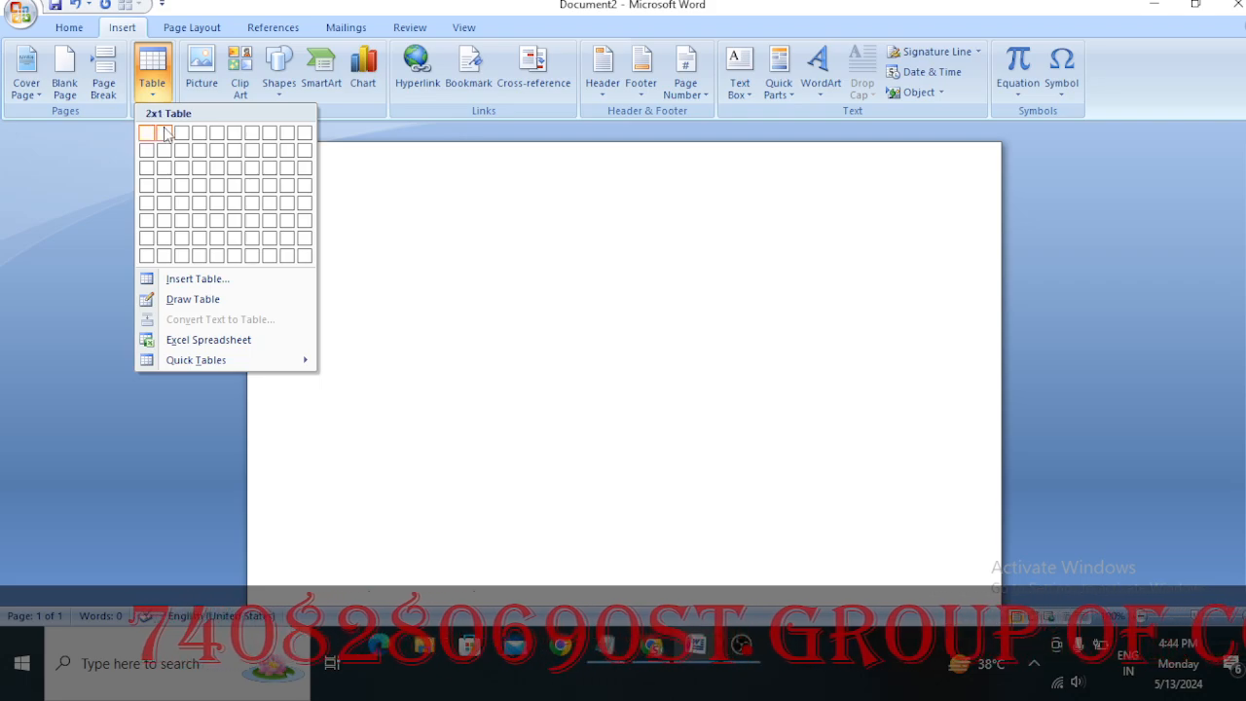
{"action": "left_click", "coordinate": [163, 204]}
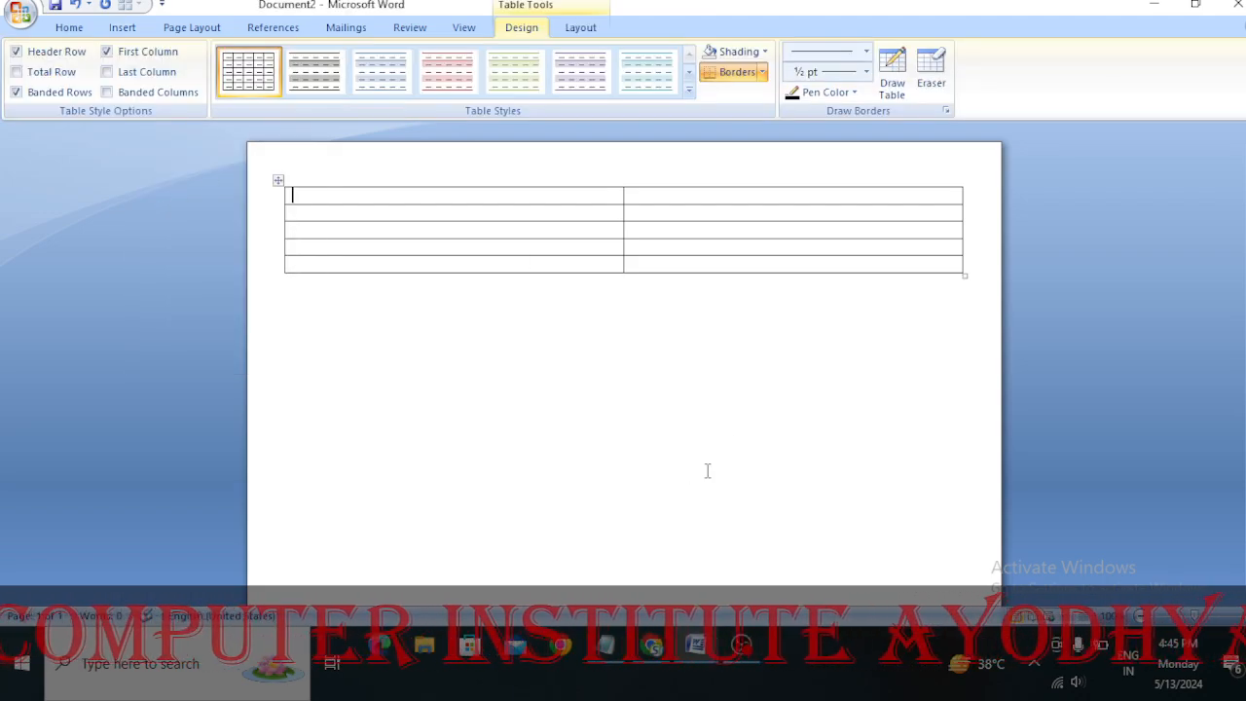
Select the whole table and set the height of all its rows to 2.3"
{"action": "left_click", "coordinate": [278, 183]}
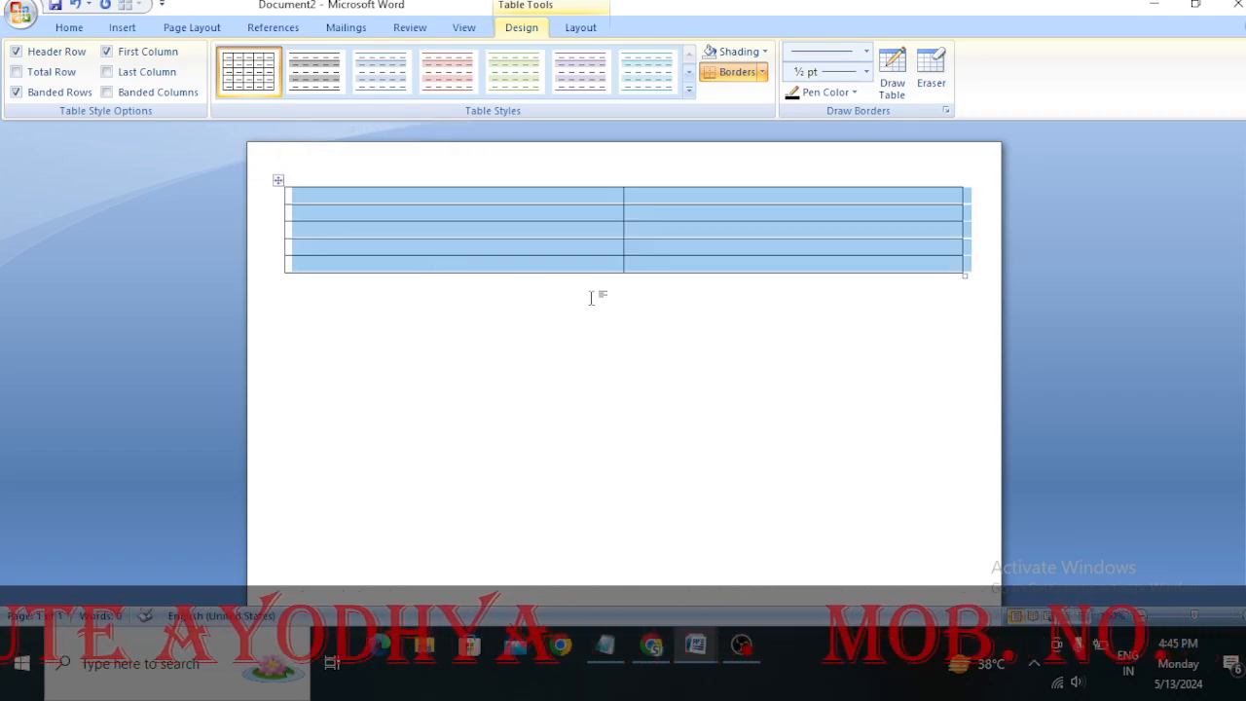
{"action": "left_click", "coordinate": [703, 375]}
{"action": "key", "text": "super"}
{"action": "key", "text": "super"}
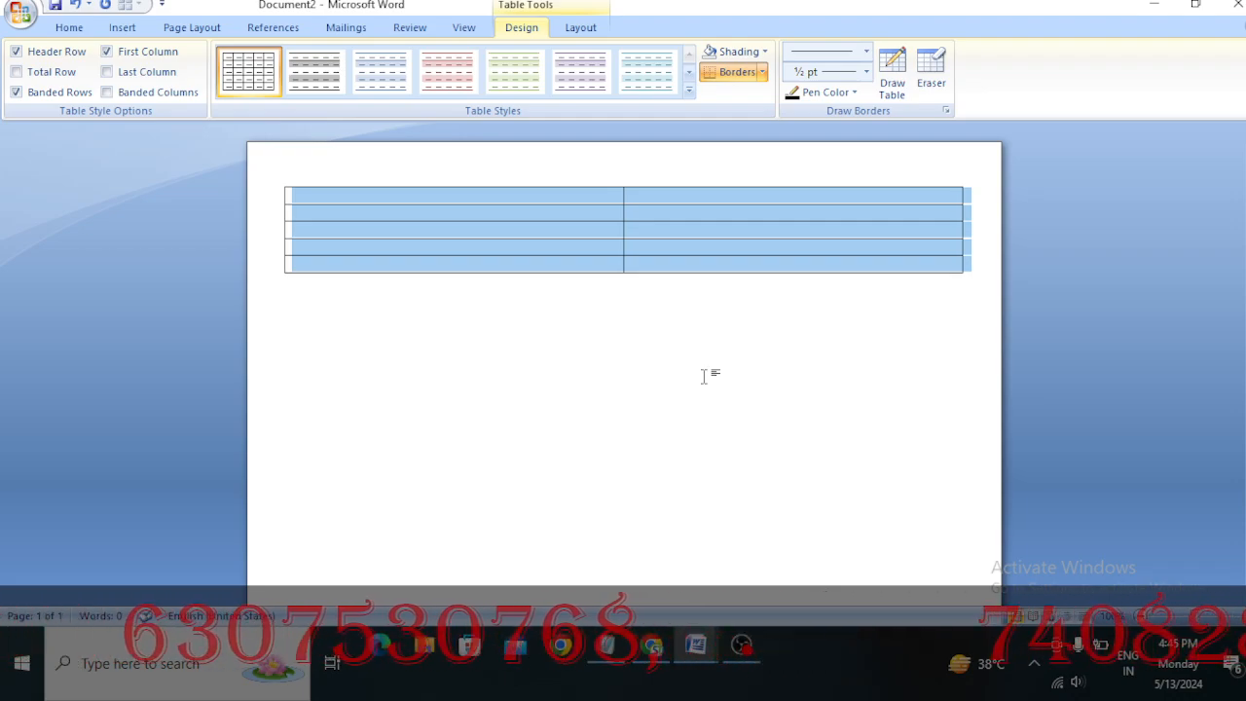
{"action": "key", "text": "super"}
{"action": "key", "text": "super"}
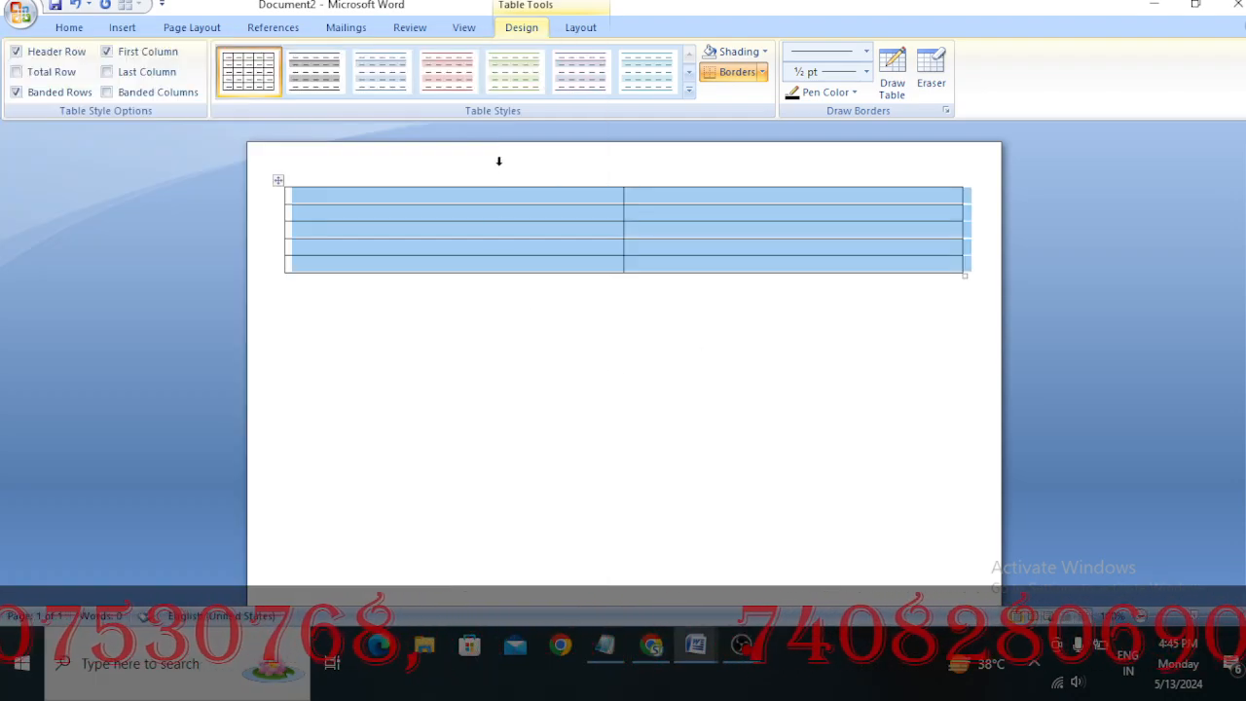
{"action": "left_click", "coordinate": [580, 27]}
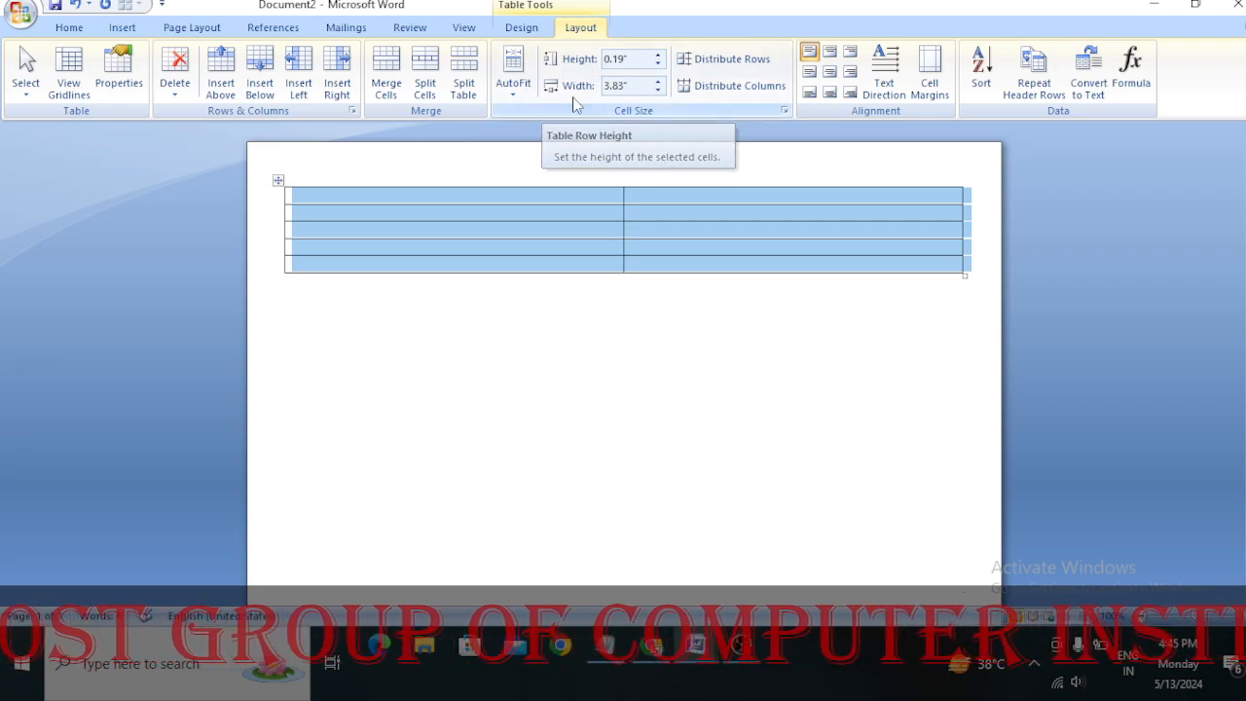
{"action": "left_click", "coordinate": [637, 55]}
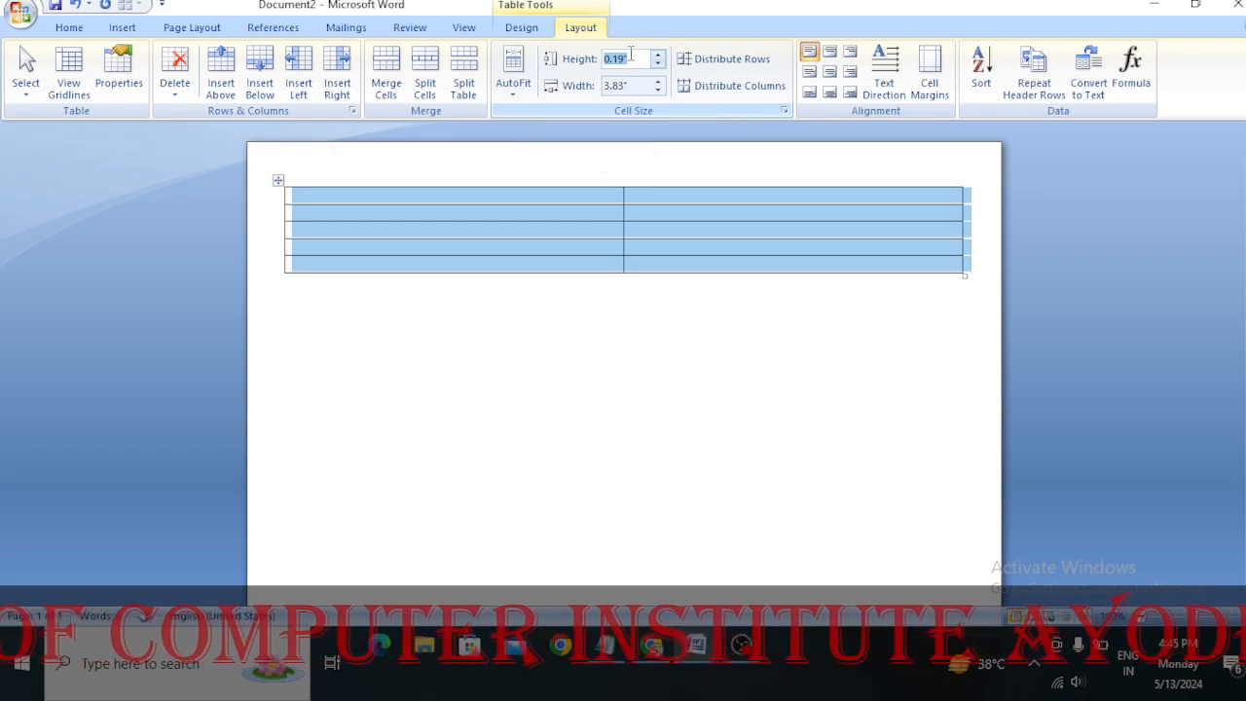
{"action": "type", "text": "2"}
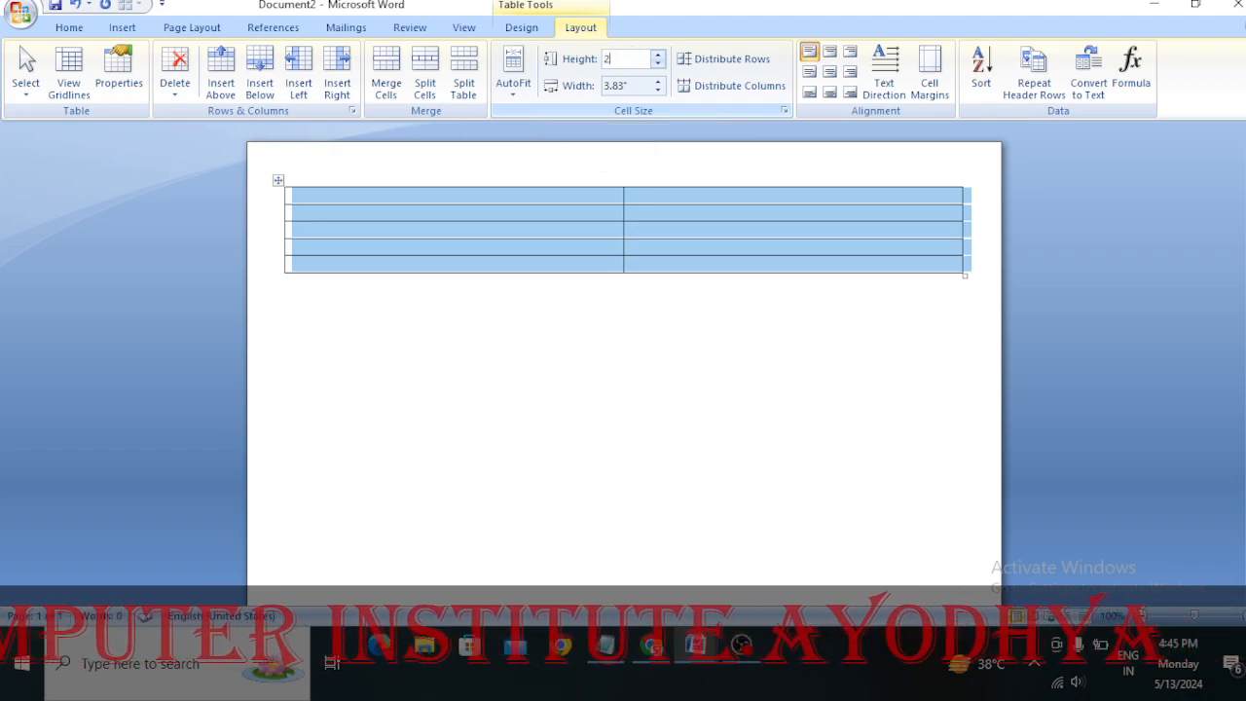
{"action": "type", "text": ".3"}
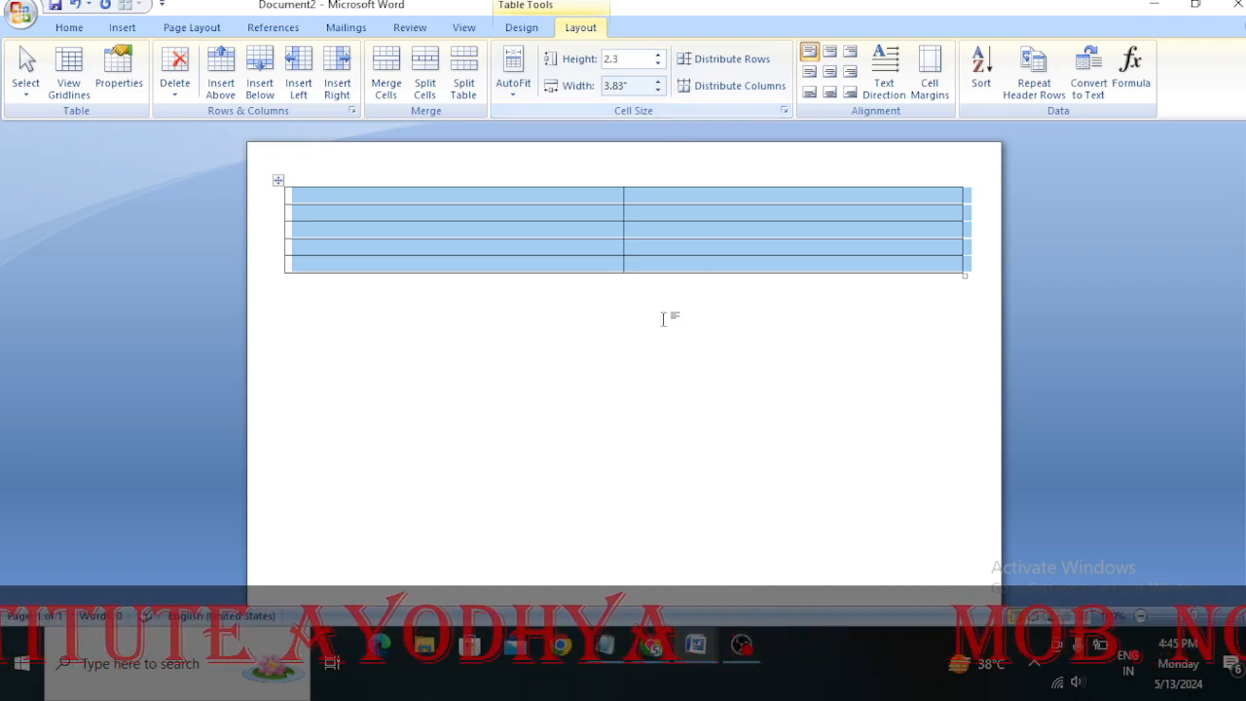
{"action": "left_click", "coordinate": [640, 381]}
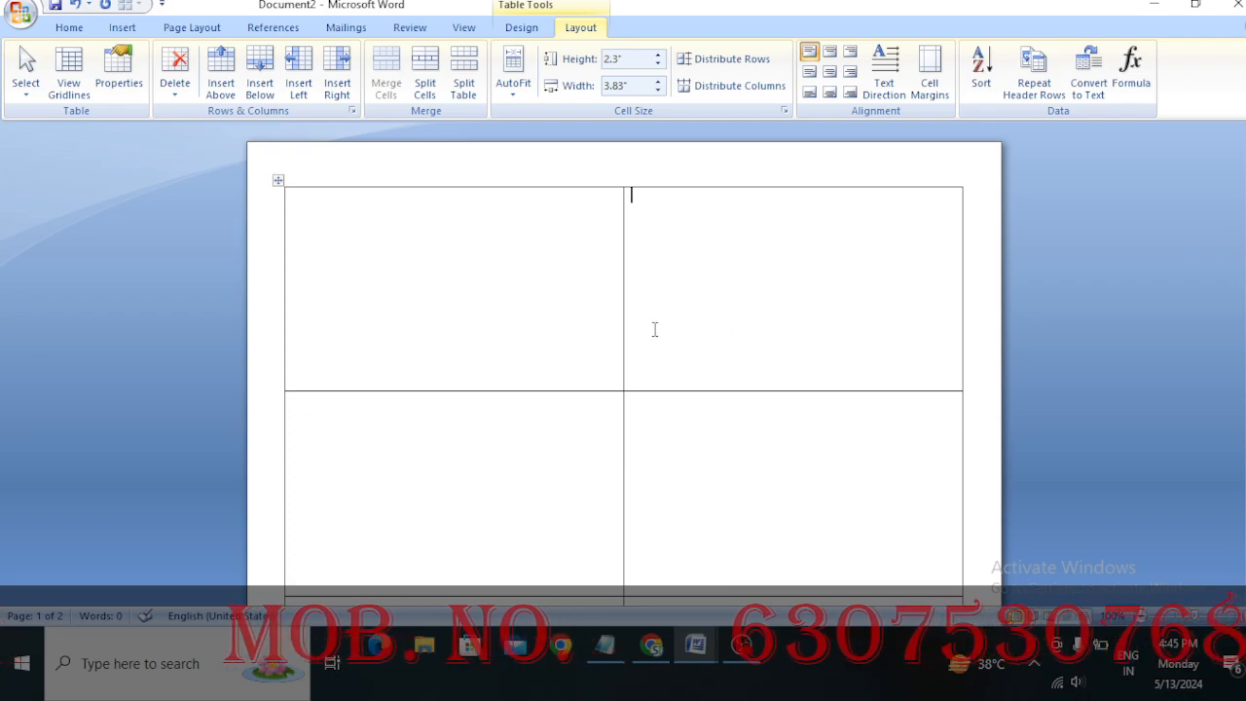
Examine how the table's enlarged rows are distributed across the document's pages
{"action": "scroll", "coordinate": [716, 357], "scroll_direction": "down", "scroll_amount": 10}
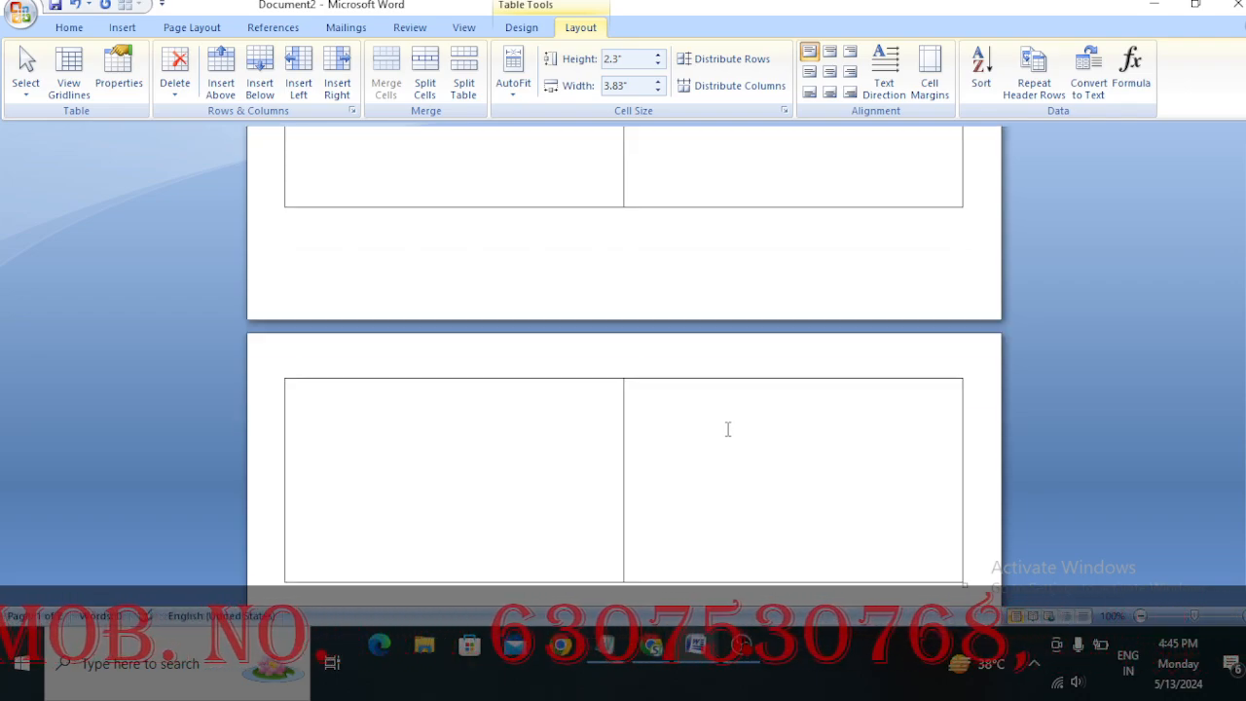
{"action": "scroll", "coordinate": [728, 429], "scroll_direction": "down", "scroll_amount": 3}
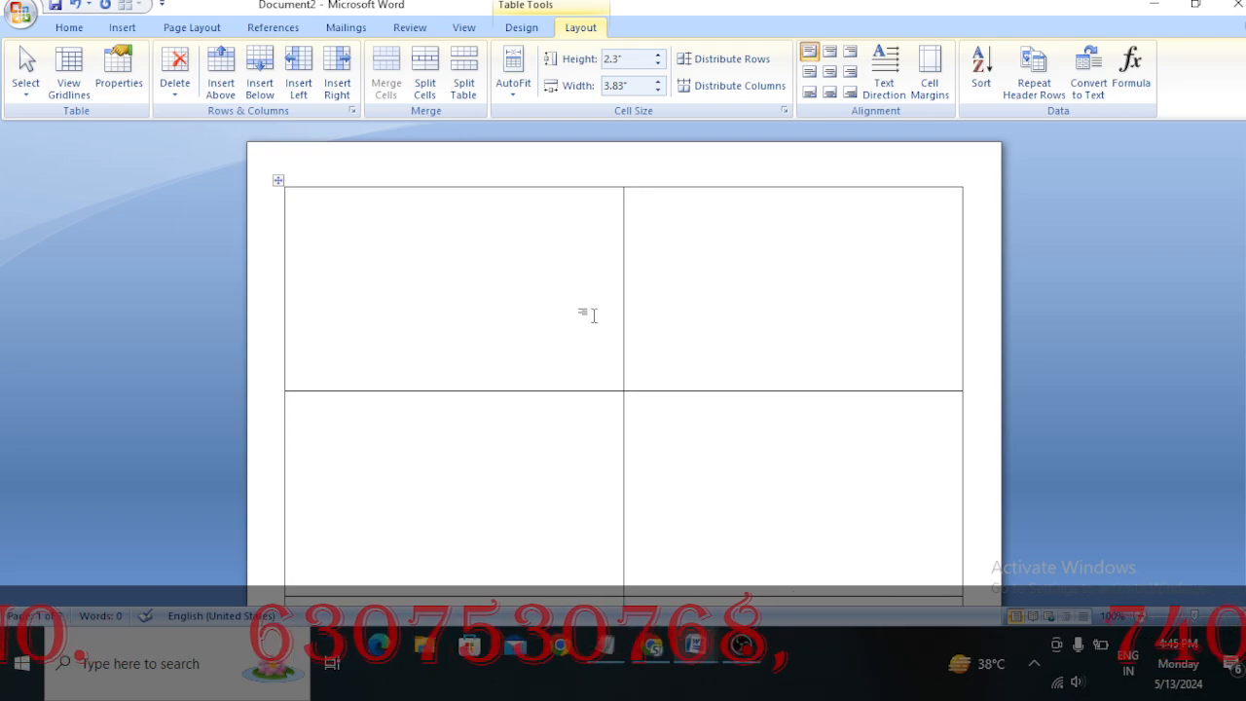
{"action": "left_click", "coordinate": [1140, 616]}
{"action": "left_click", "coordinate": [1141, 616]}
{"action": "left_click", "coordinate": [1141, 616]}
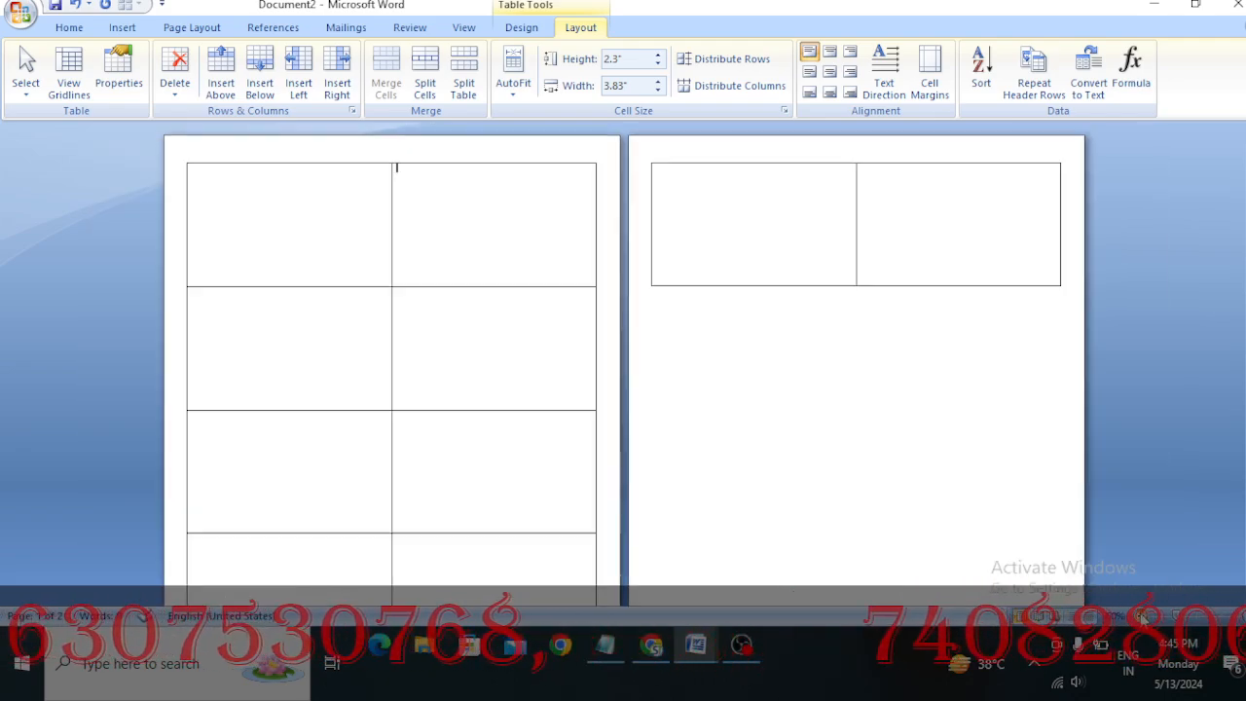
{"action": "left_click", "coordinate": [1141, 616]}
{"action": "left_click", "coordinate": [1141, 616]}
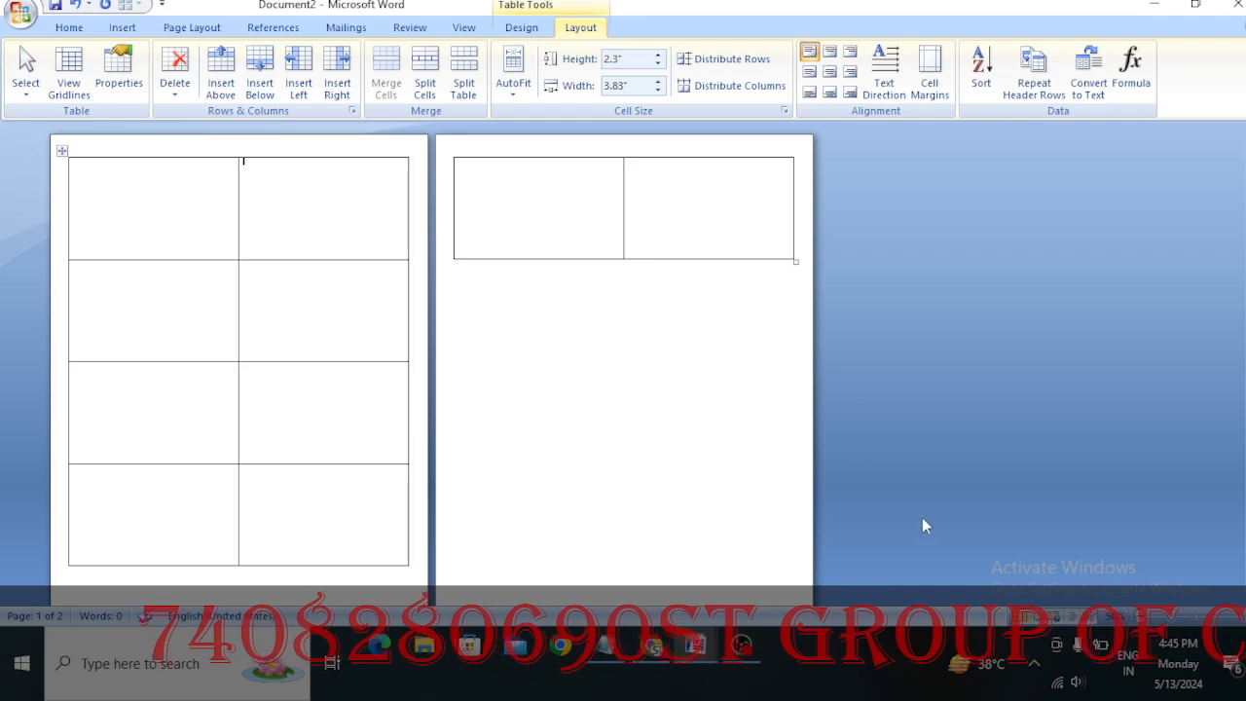
{"action": "scroll", "coordinate": [461, 163], "scroll_direction": "up", "scroll_amount": 5}
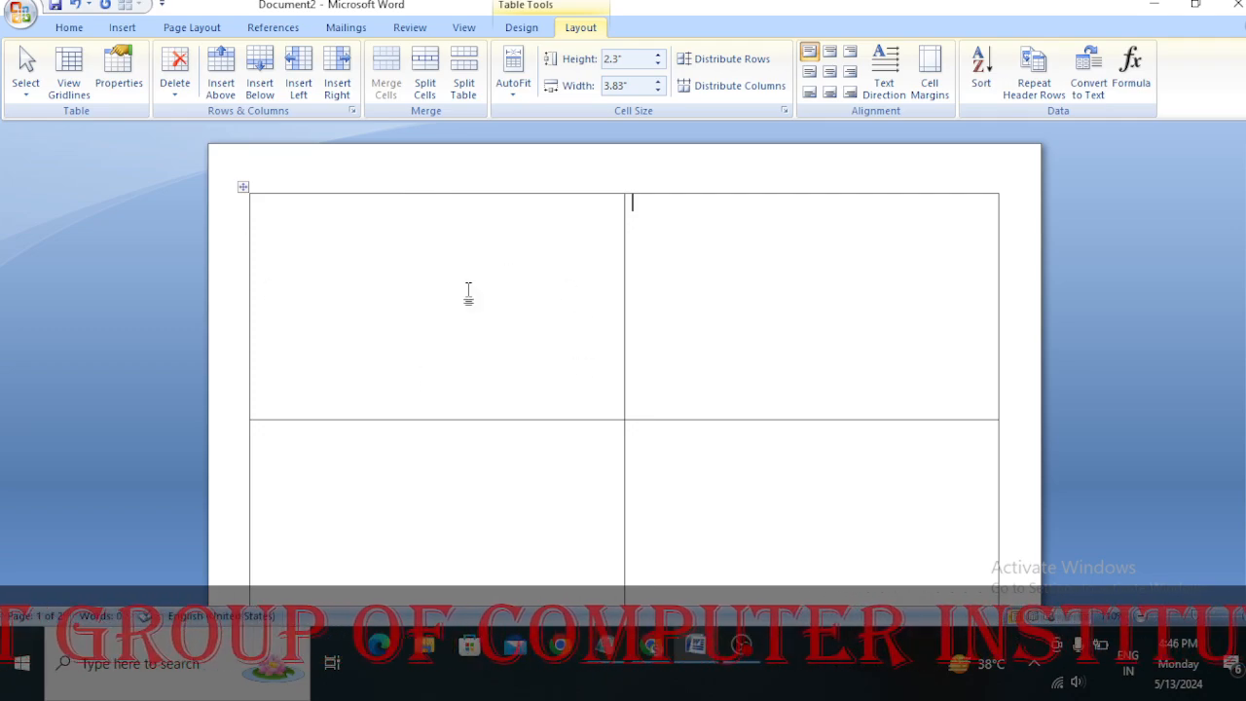
Draw a rectangle about 3.78" wide and 2.3" high over the table's first cell, aligned with its top border, and fill it green
{"action": "left_click", "coordinate": [117, 28]}
{"action": "left_click", "coordinate": [279, 97]}
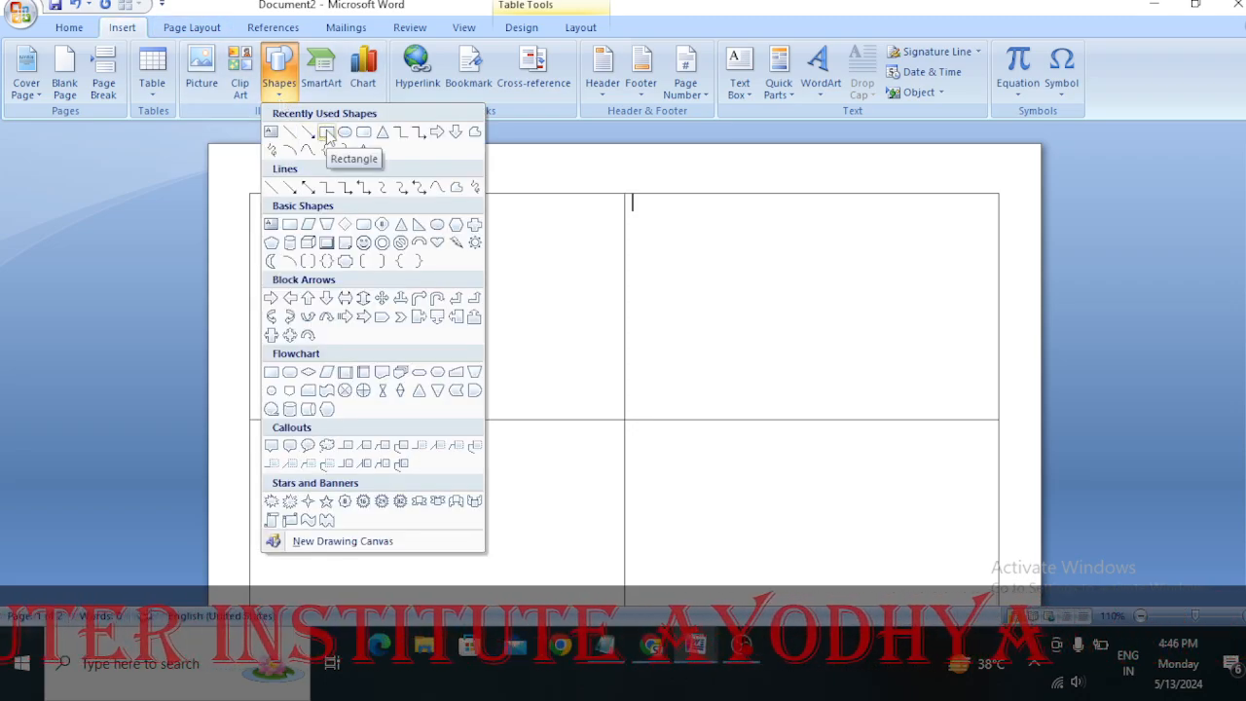
{"action": "left_click", "coordinate": [326, 134]}
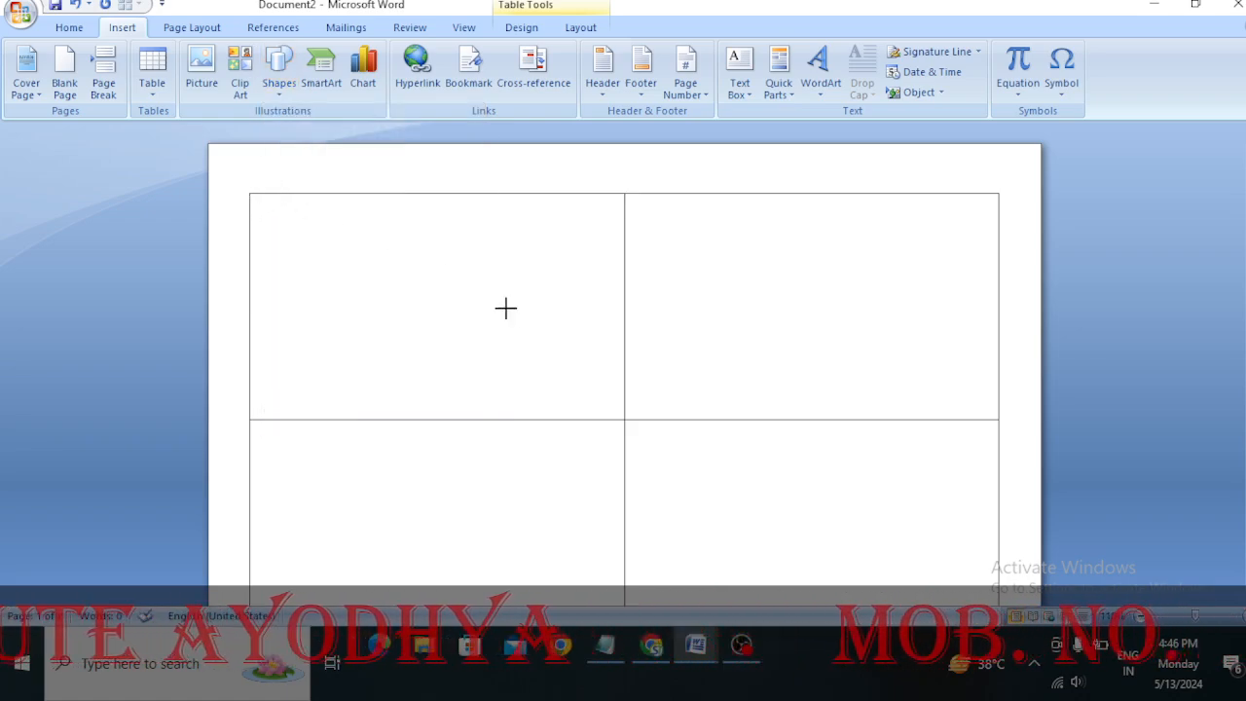
{"action": "left_click_drag", "start_coordinate": [593, 375], "coordinate": [623, 421]}
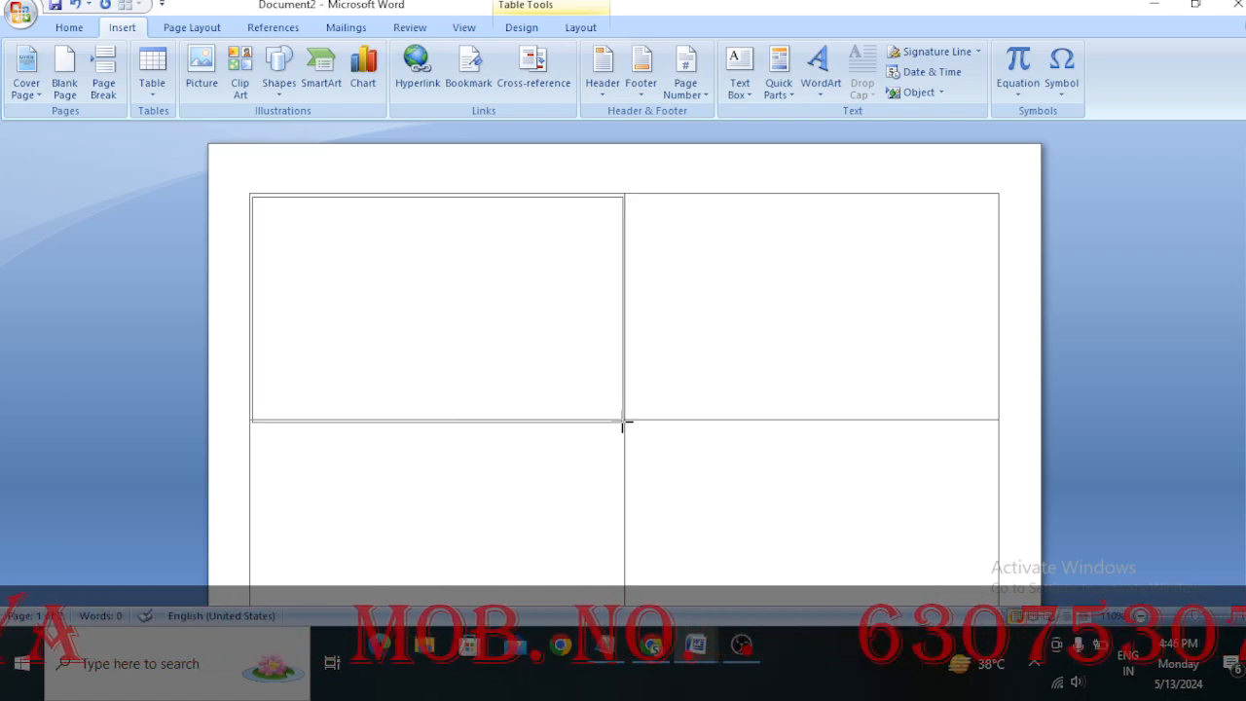
{"action": "left_click_drag", "start_coordinate": [434, 197], "coordinate": [436, 187]}
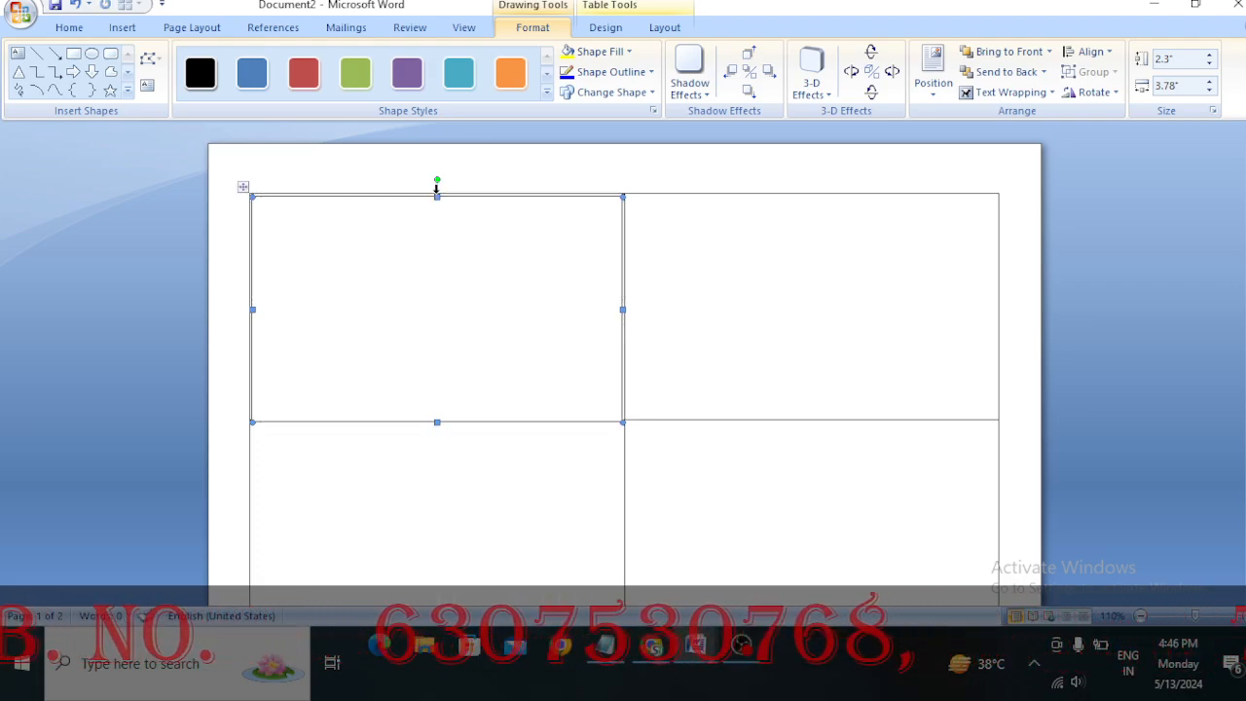
{"action": "key", "text": "ctrl+Up"}
{"action": "key", "text": "ctrl+Up"}
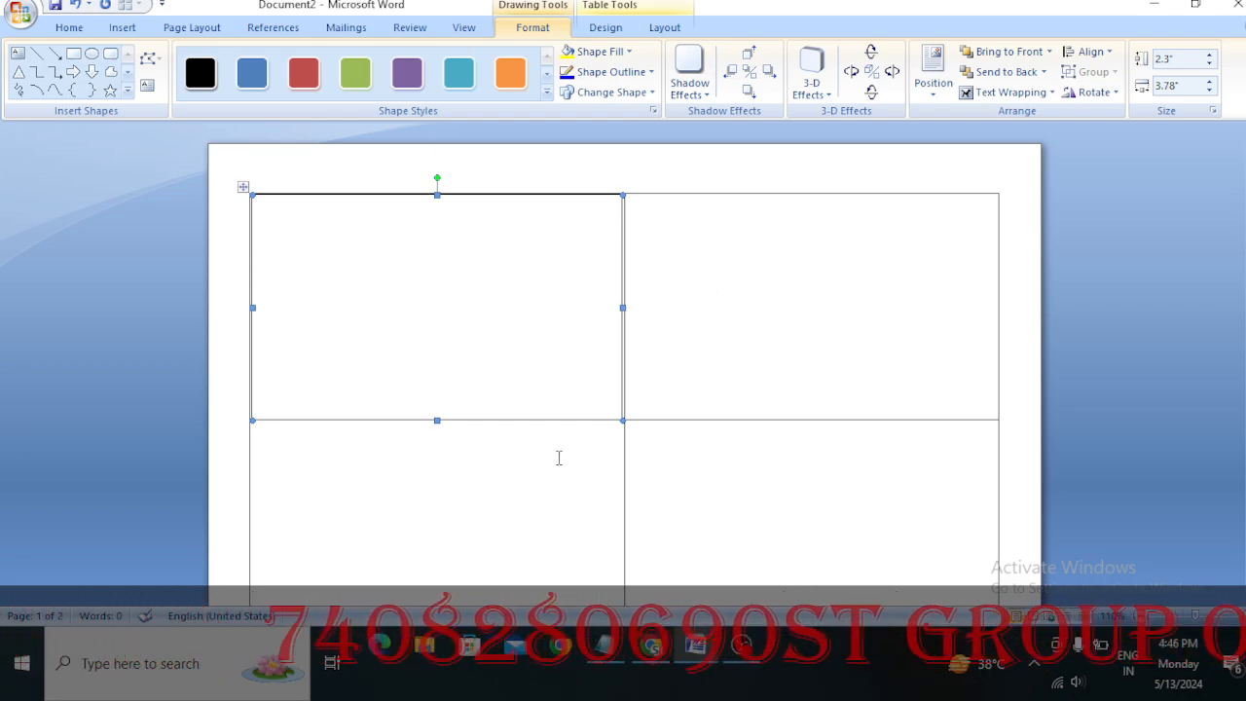
{"action": "left_click", "coordinate": [613, 52]}
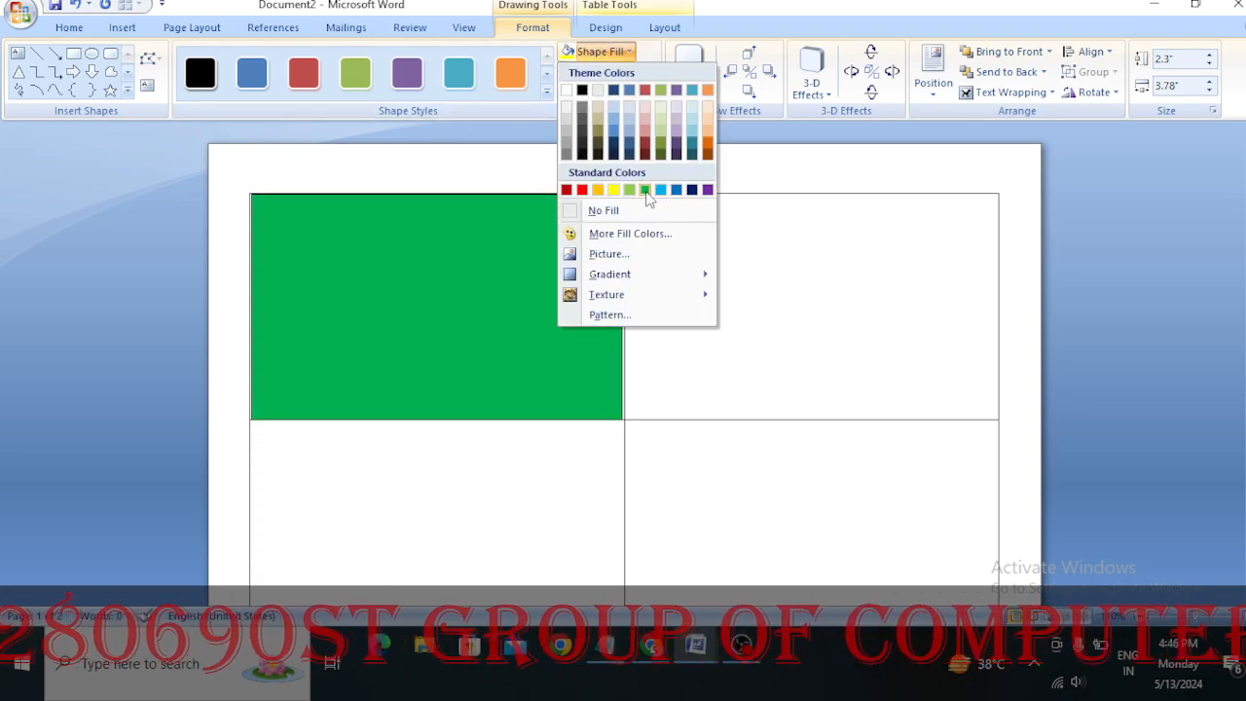
{"action": "left_click", "coordinate": [644, 189]}
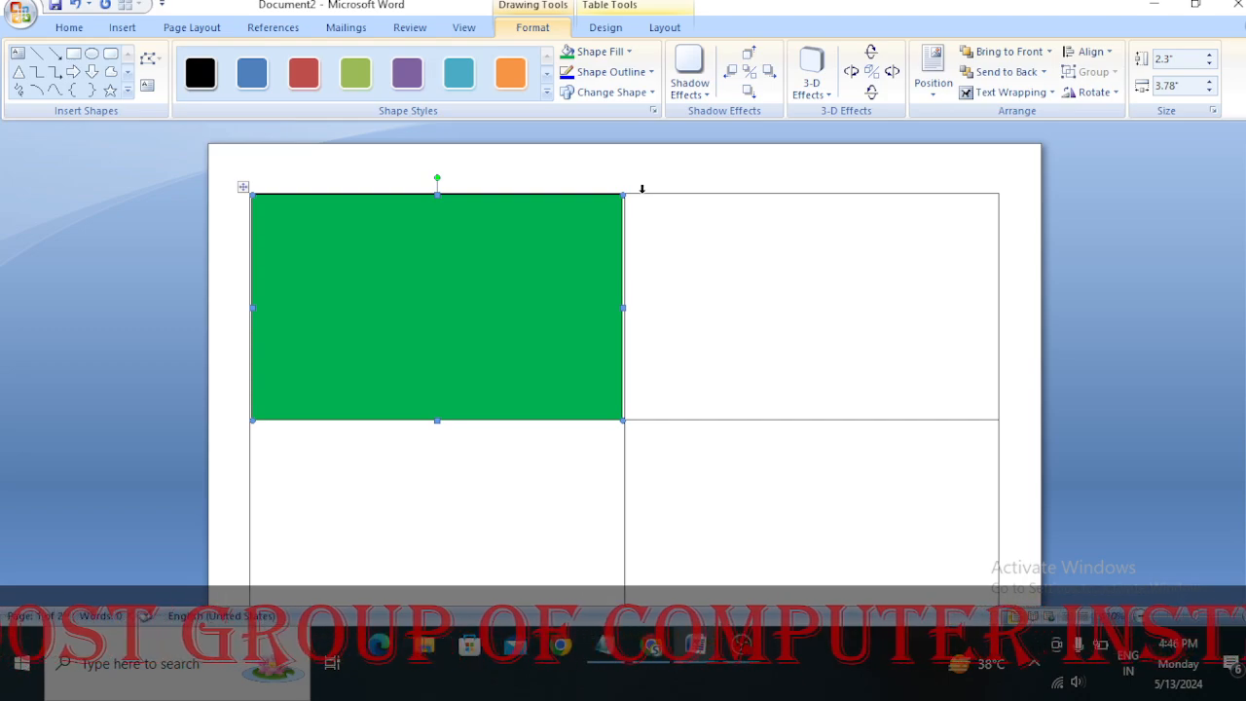
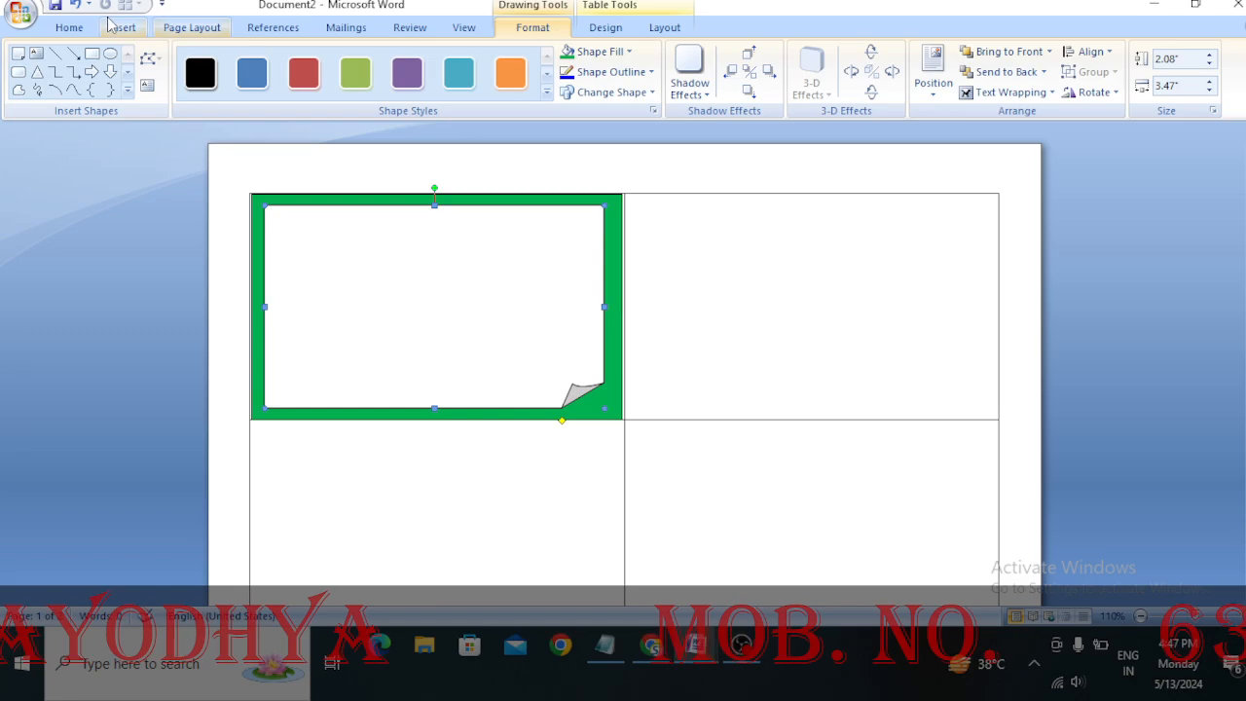
Draw a text box about 2.59" wide and 2.08" high over the white folded-corner shape, aligned with its top edge
{"action": "left_click", "coordinate": [69, 28]}
{"action": "left_click", "coordinate": [119, 33]}
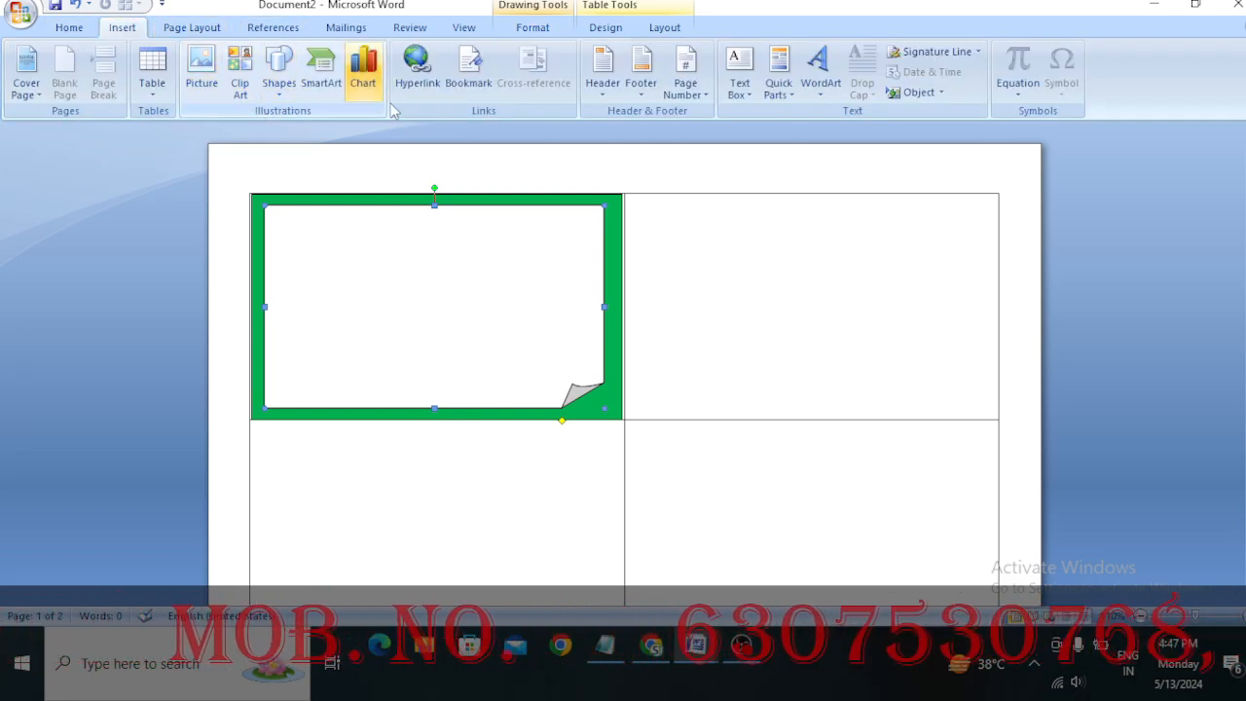
{"action": "left_click", "coordinate": [276, 86]}
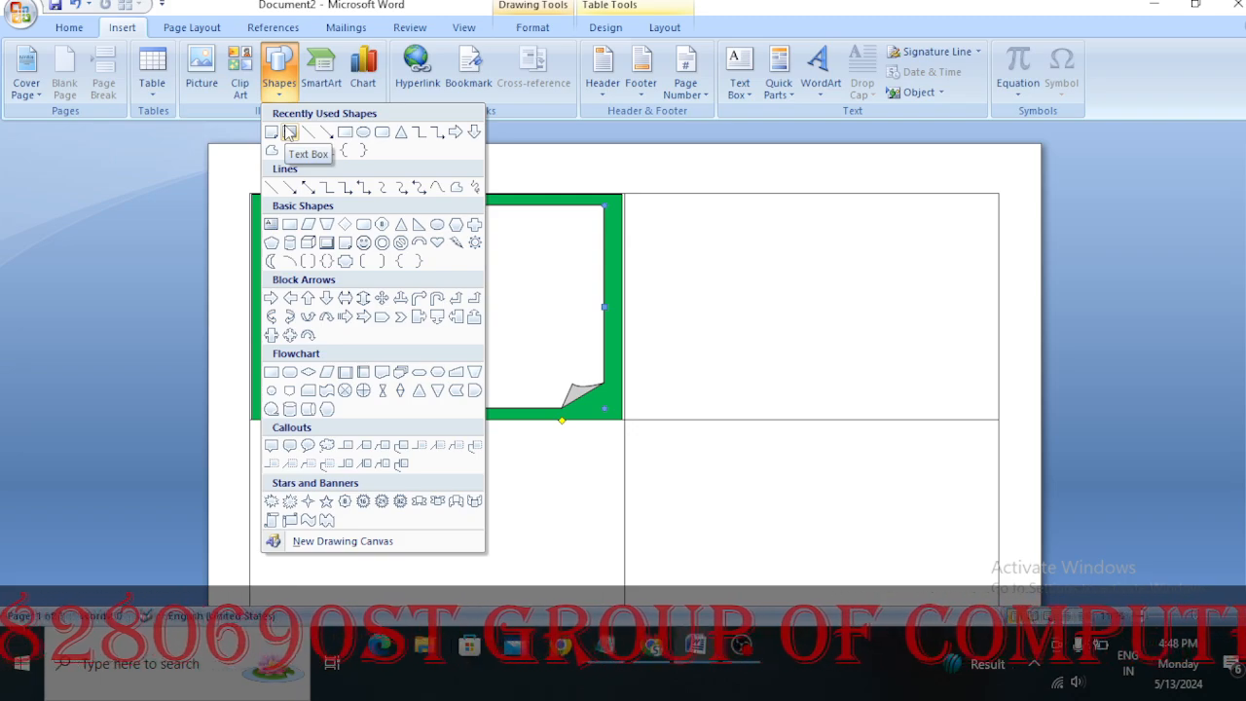
{"action": "left_click", "coordinate": [289, 132]}
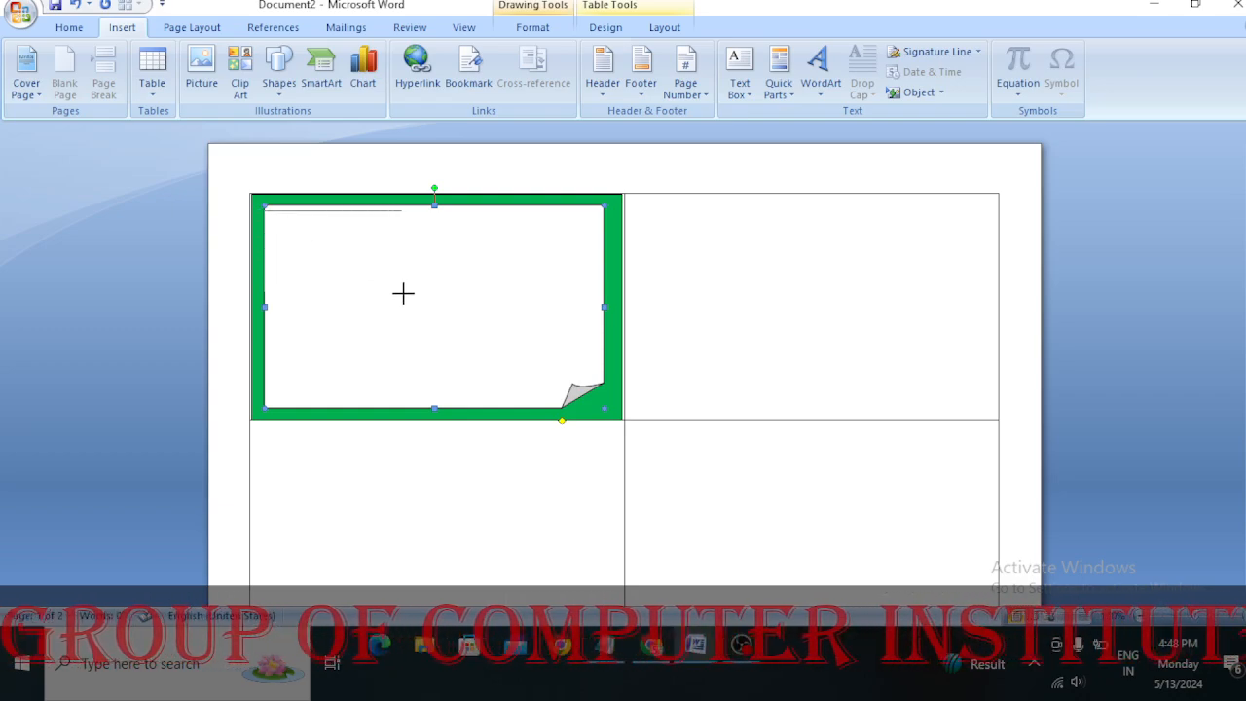
{"action": "left_click_drag", "start_coordinate": [496, 377], "coordinate": [517, 405]}
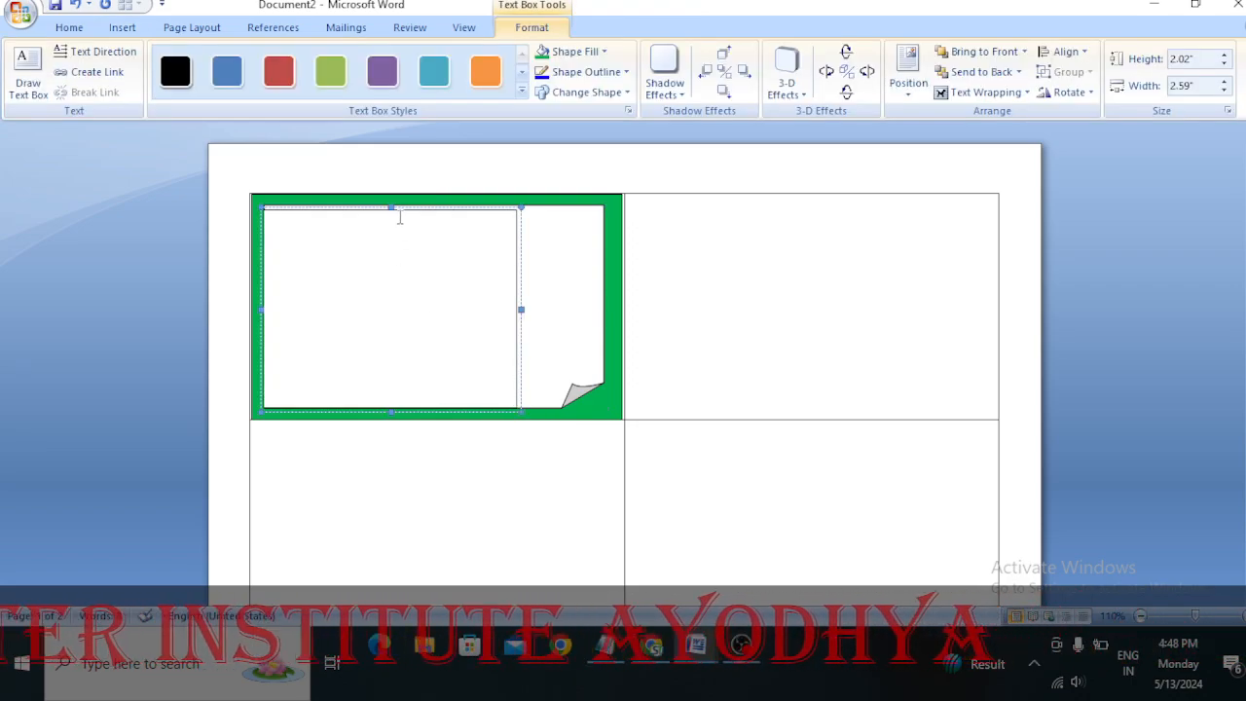
{"action": "left_click_drag", "start_coordinate": [389, 210], "coordinate": [389, 204]}
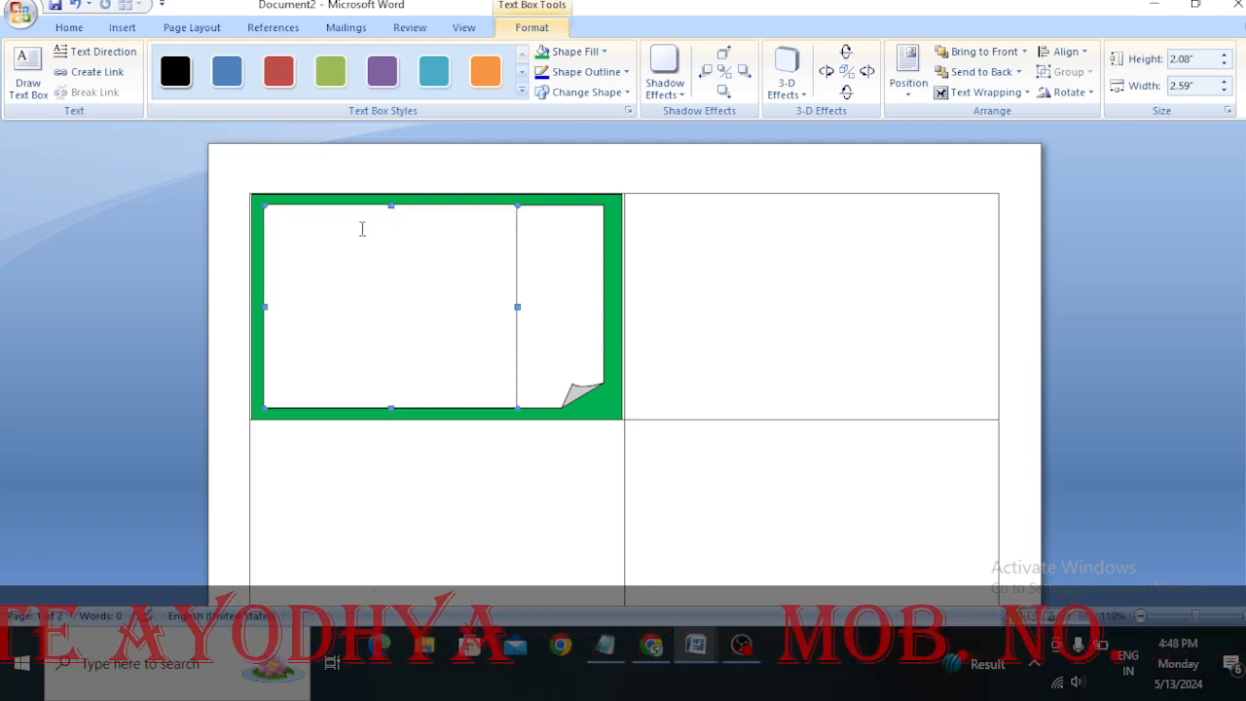
Enter the label NAME in the text box, followed by a dotted line reaching almost to the box's edge
{"action": "left_click", "coordinate": [329, 216]}
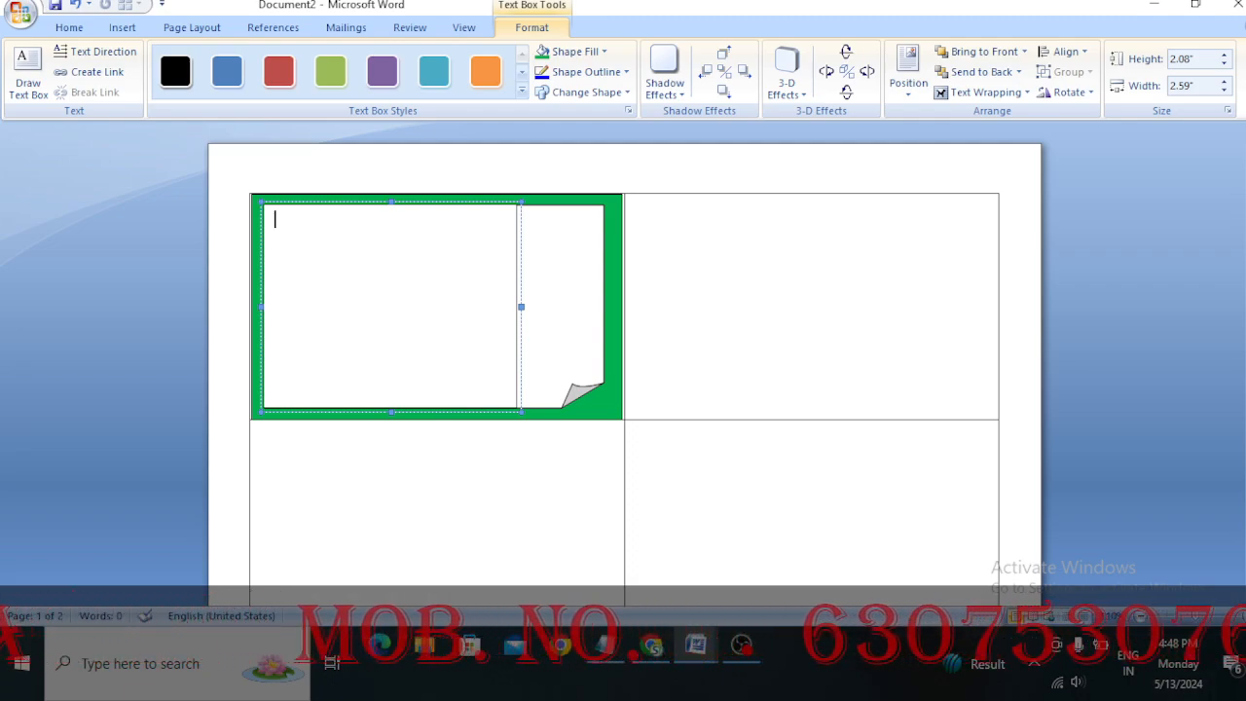
{"action": "type", "text": "NA"}
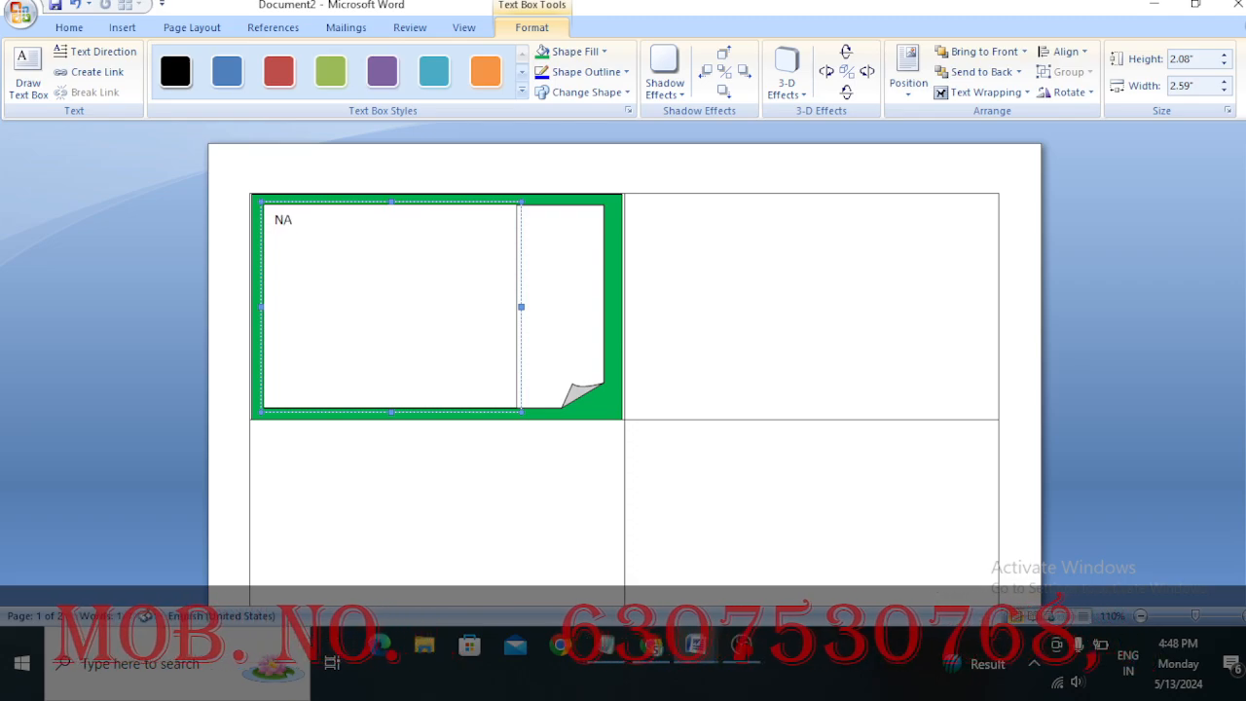
{"action": "type", "text": "ME"}
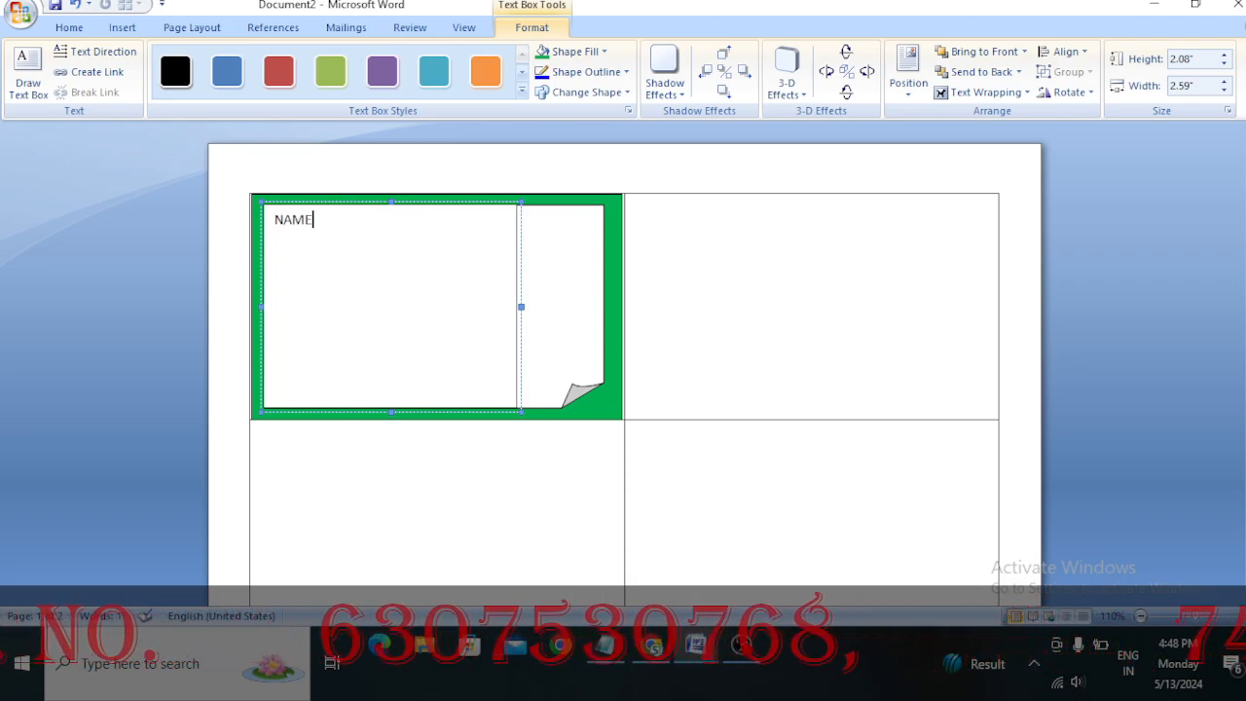
{"action": "type", "text": "..........."}
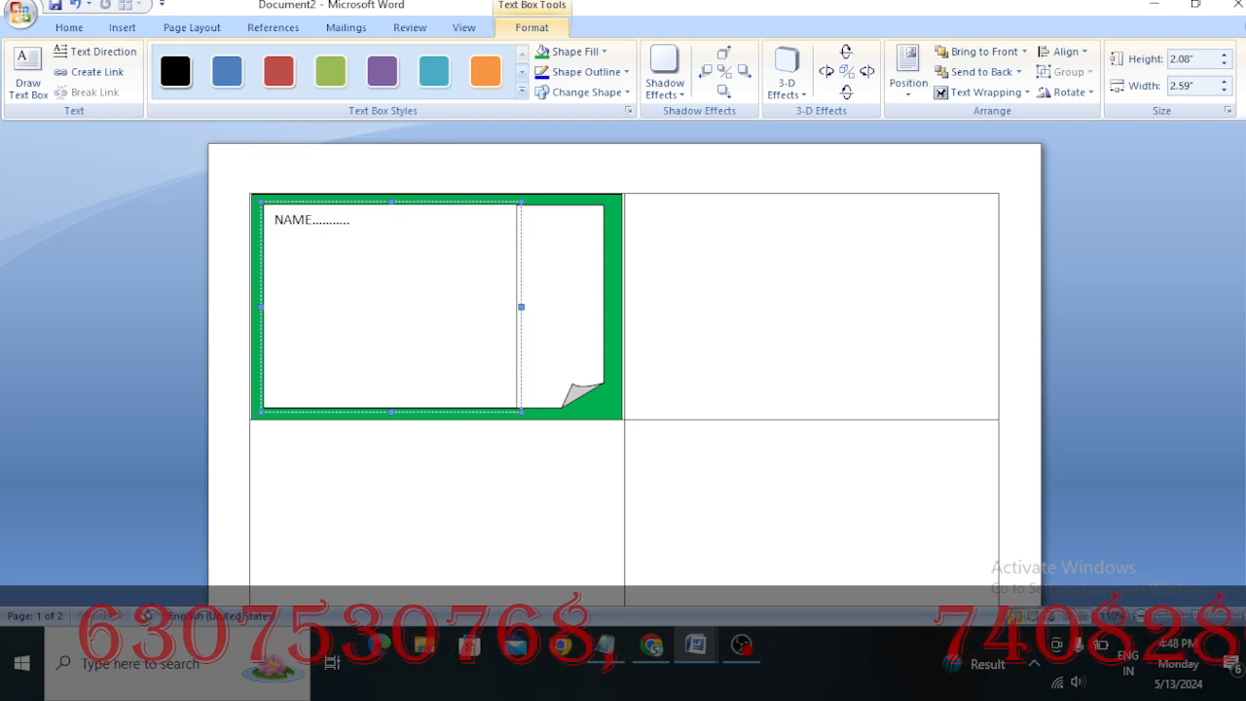
{"action": "type", "text": "........................."}
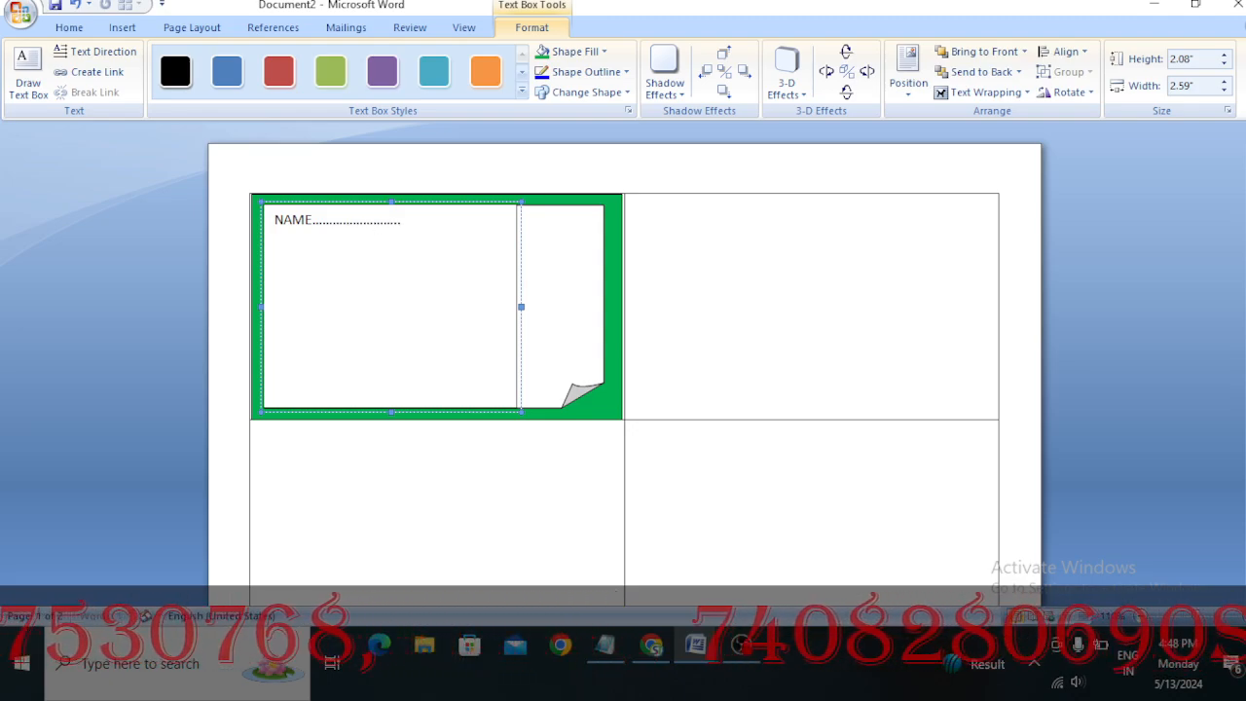
{"action": "type", "text": "........................................"}
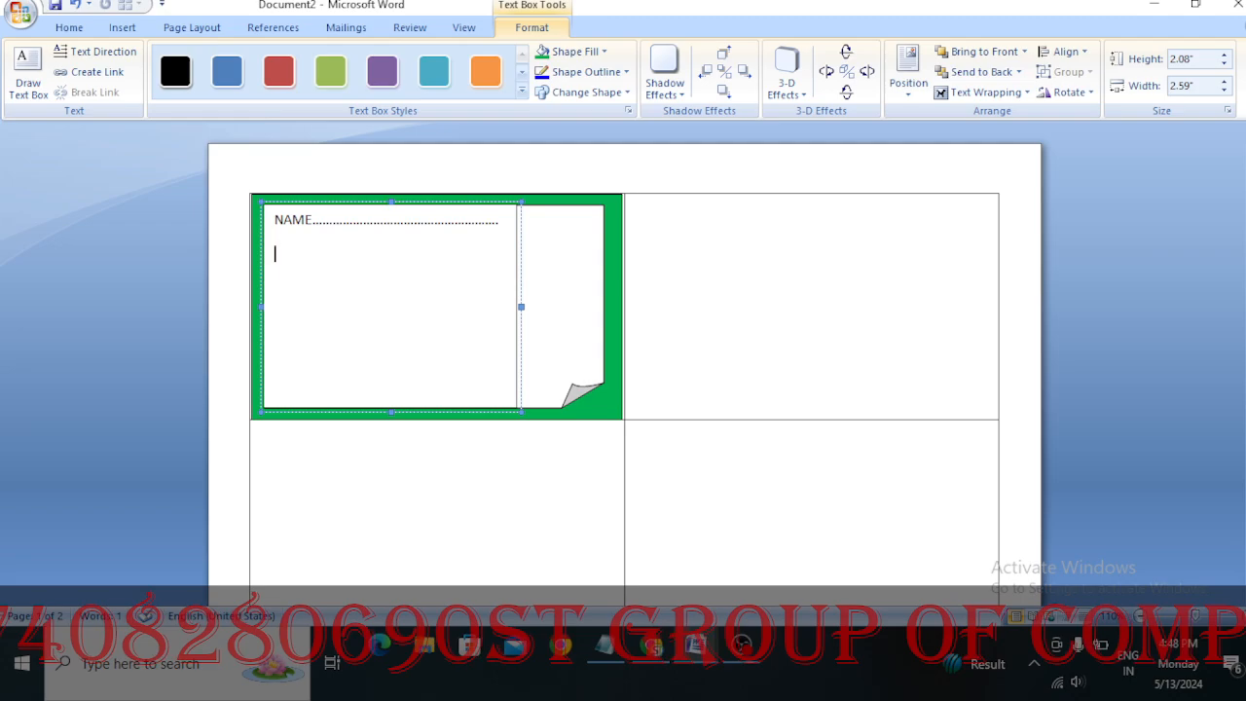
Add a FATHER NAME line below NAME, with a dotted fill-in line short enough to fit on one row
{"action": "type", "text": "FA"}
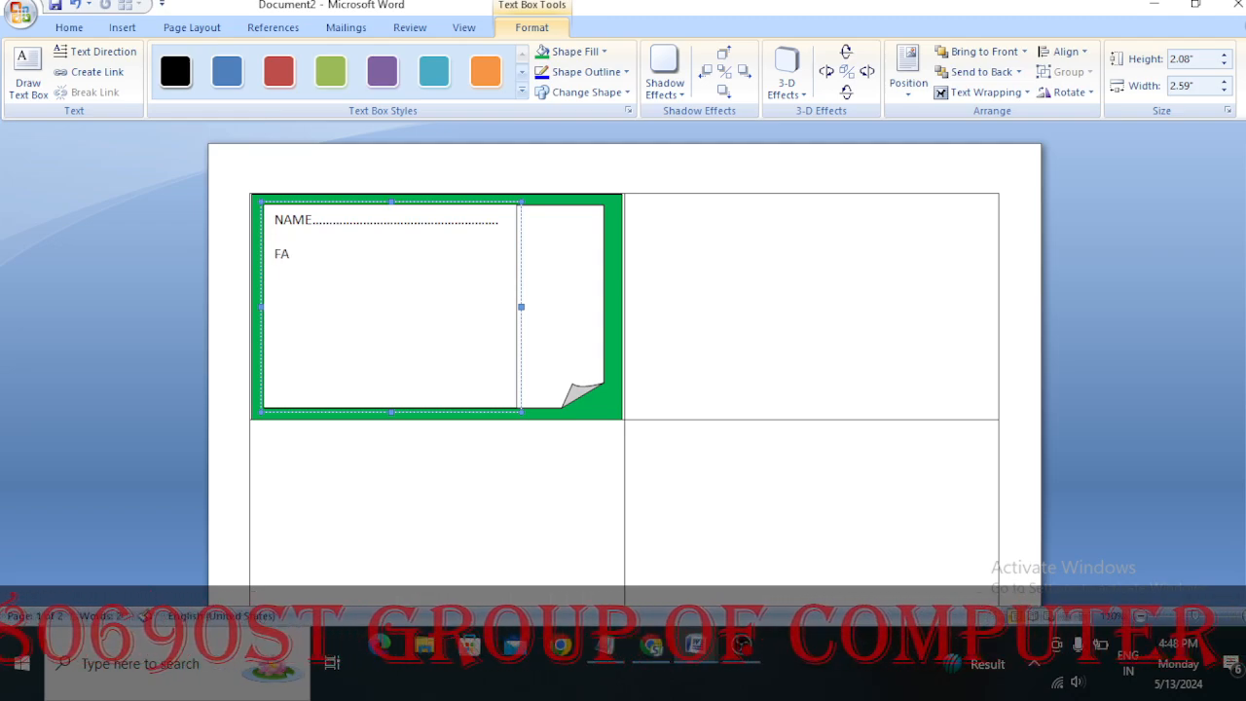
{"action": "type", "text": "THER"}
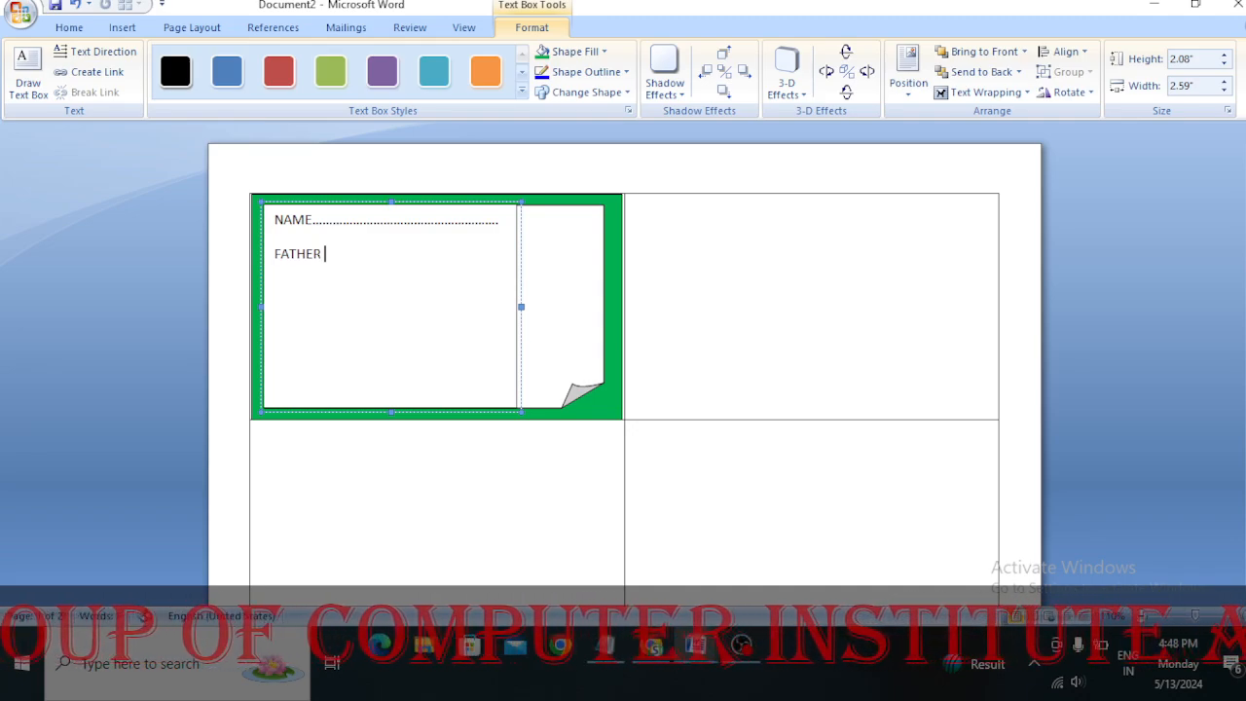
{"action": "type", "text": " NAM"}
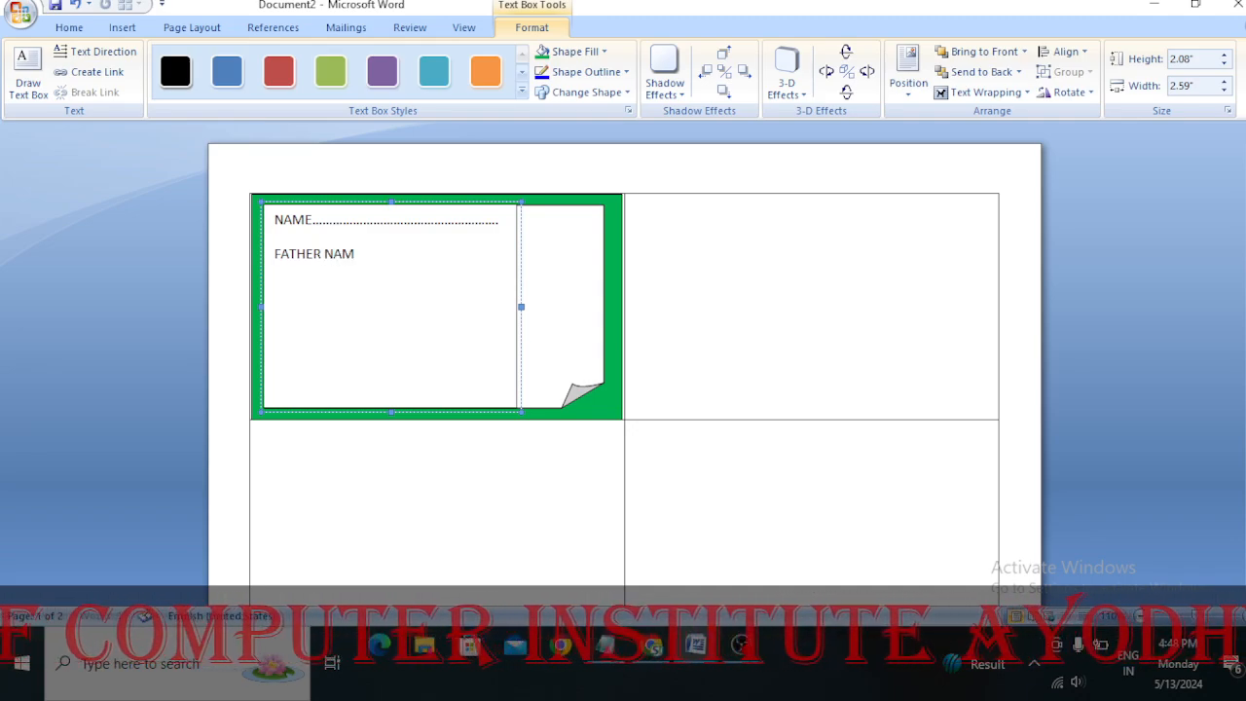
{"action": "type", "text": "E"}
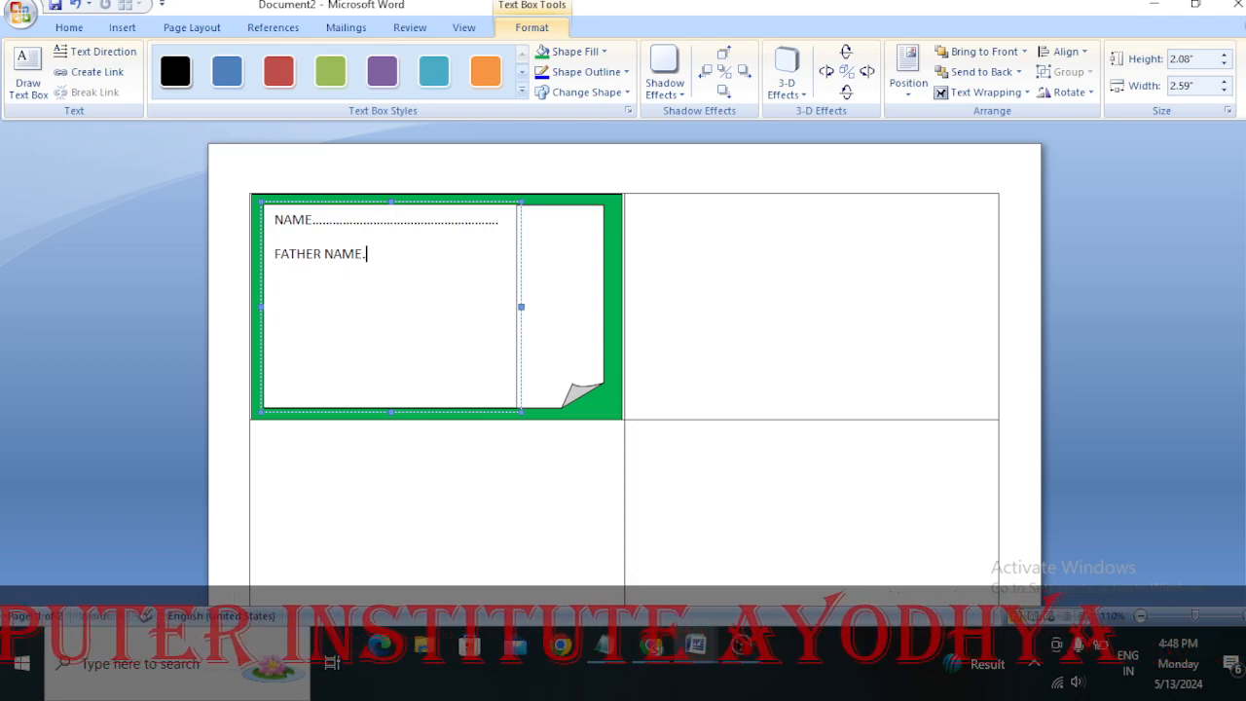
{"action": "type", "text": "........................................"}
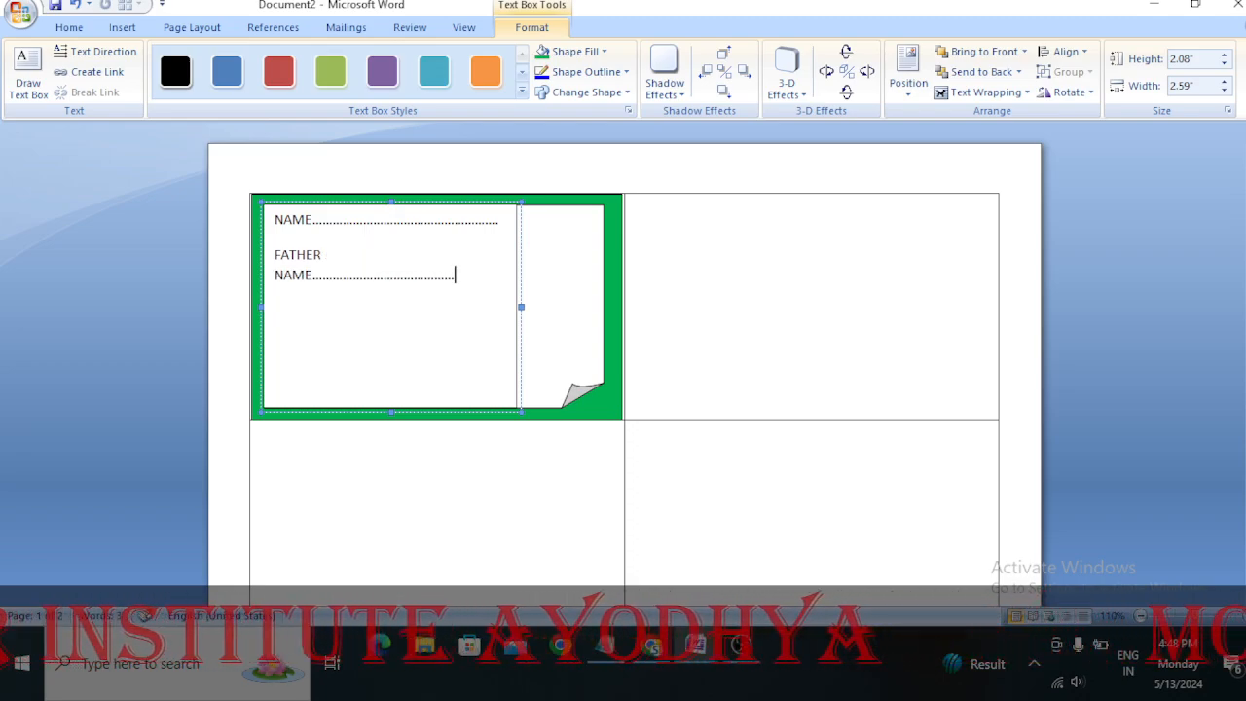
{"action": "key", "text": "BackSpace"}
{"action": "key", "text": "BackSpace"}
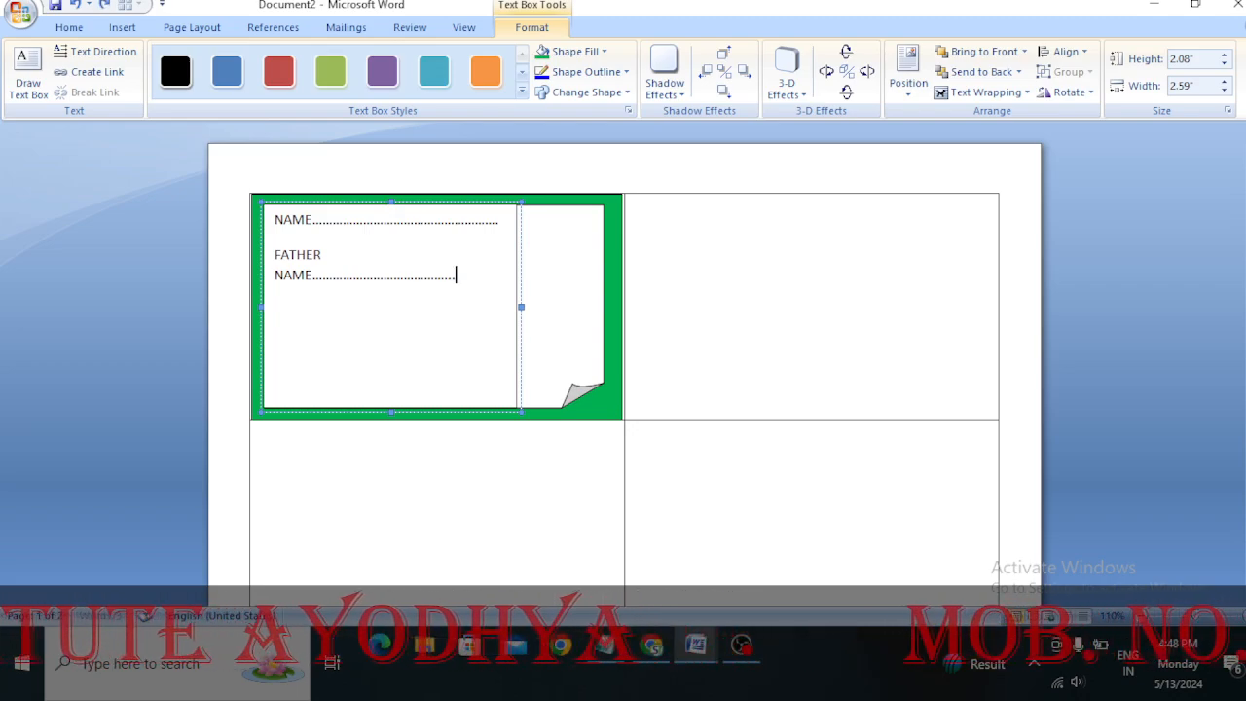
{"action": "key", "text": "Return"}
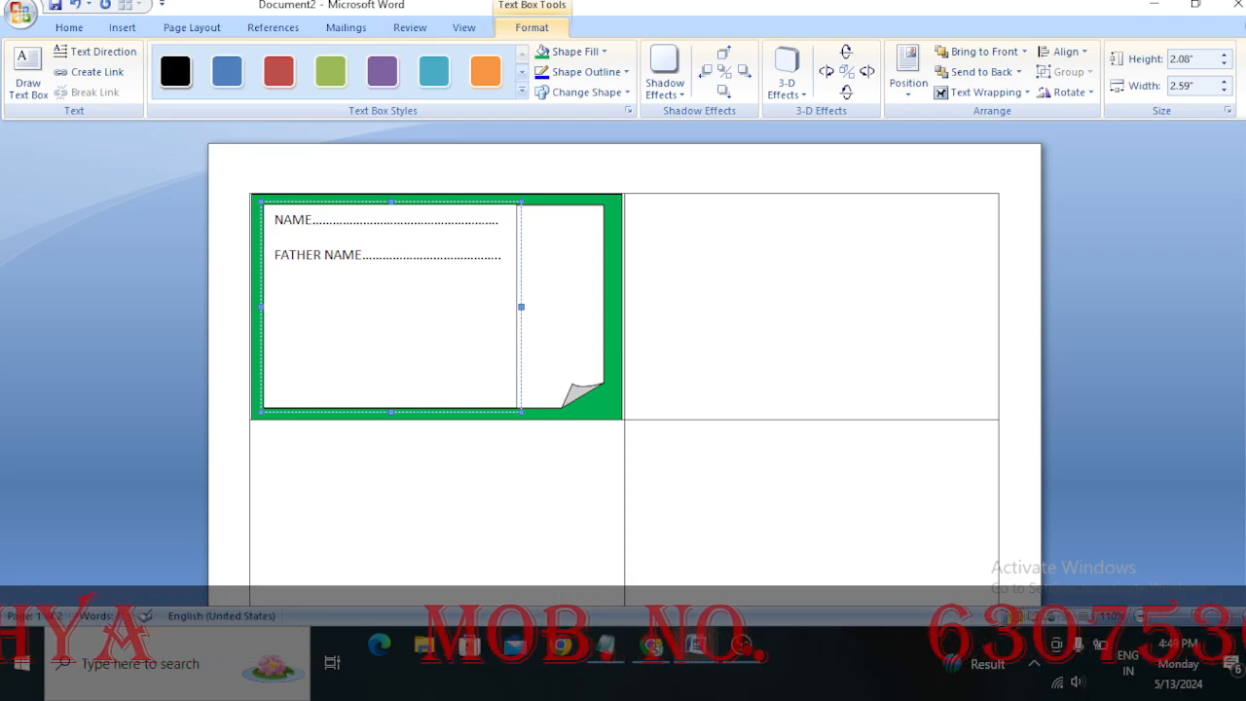
Add SCHOOL and CLASS lines below FATHER NAME, each followed by a dotted fill-in line
{"action": "type", "text": "S"}
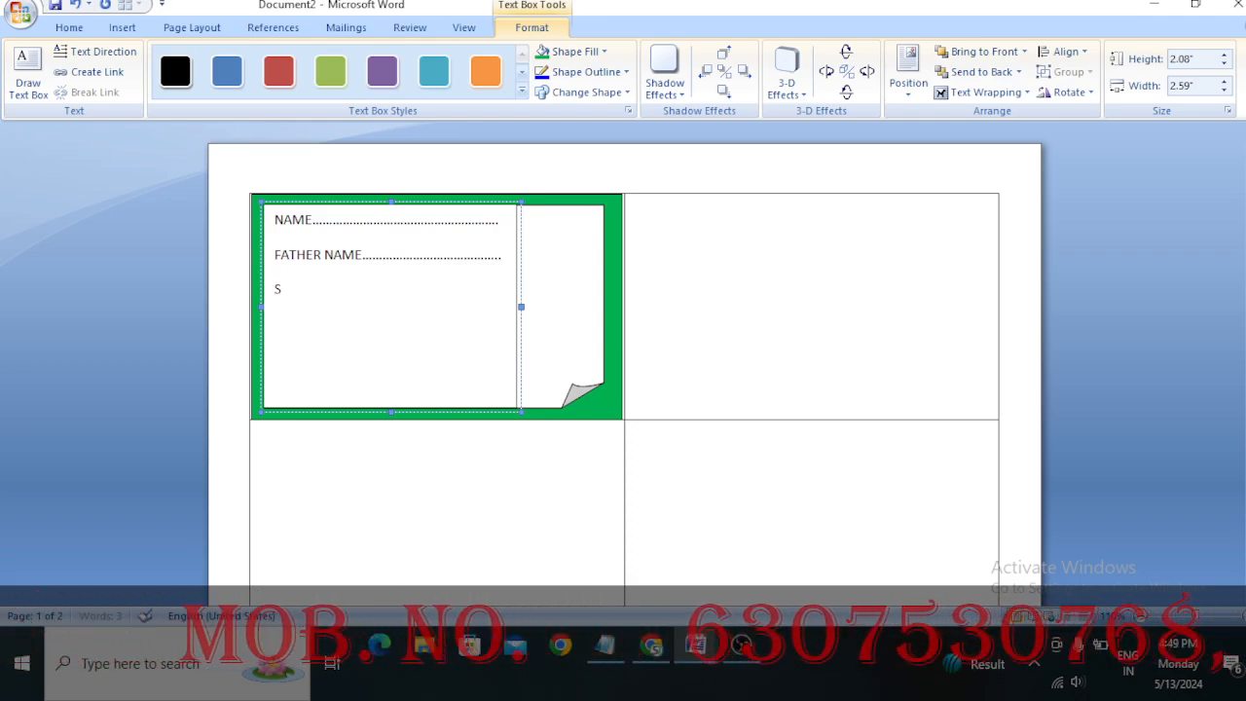
{"action": "type", "text": "CHOO"}
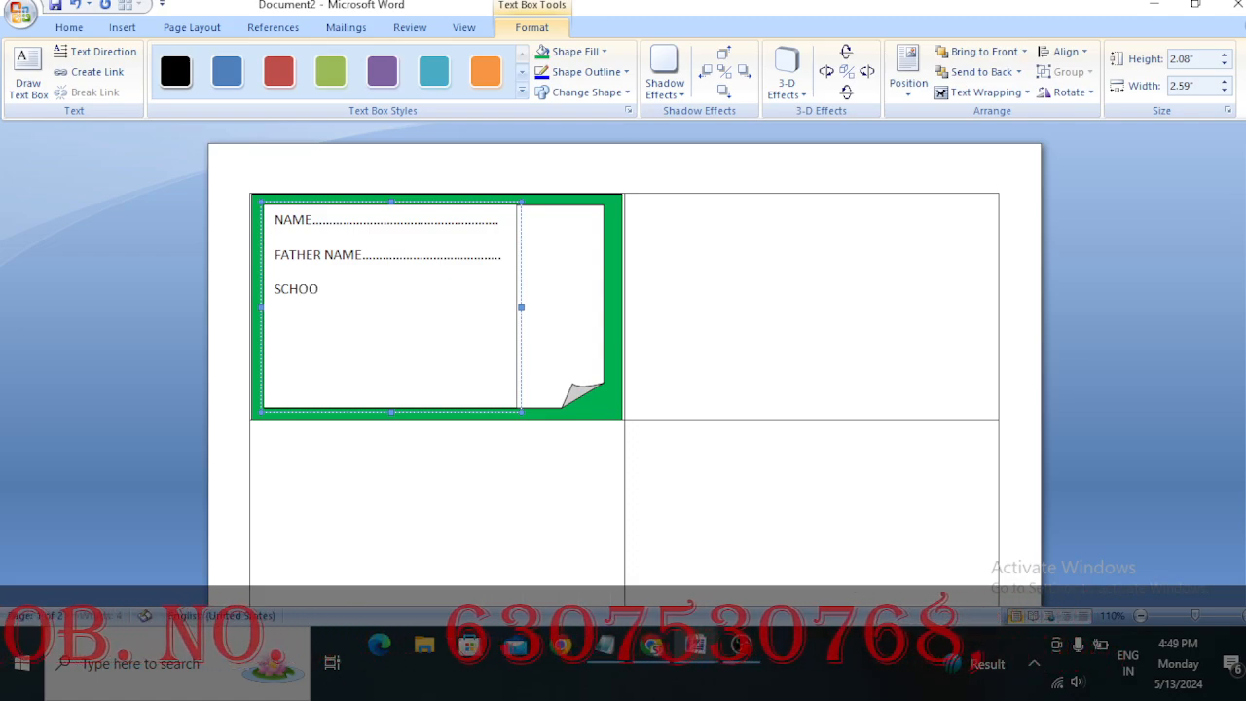
{"action": "type", "text": "L."}
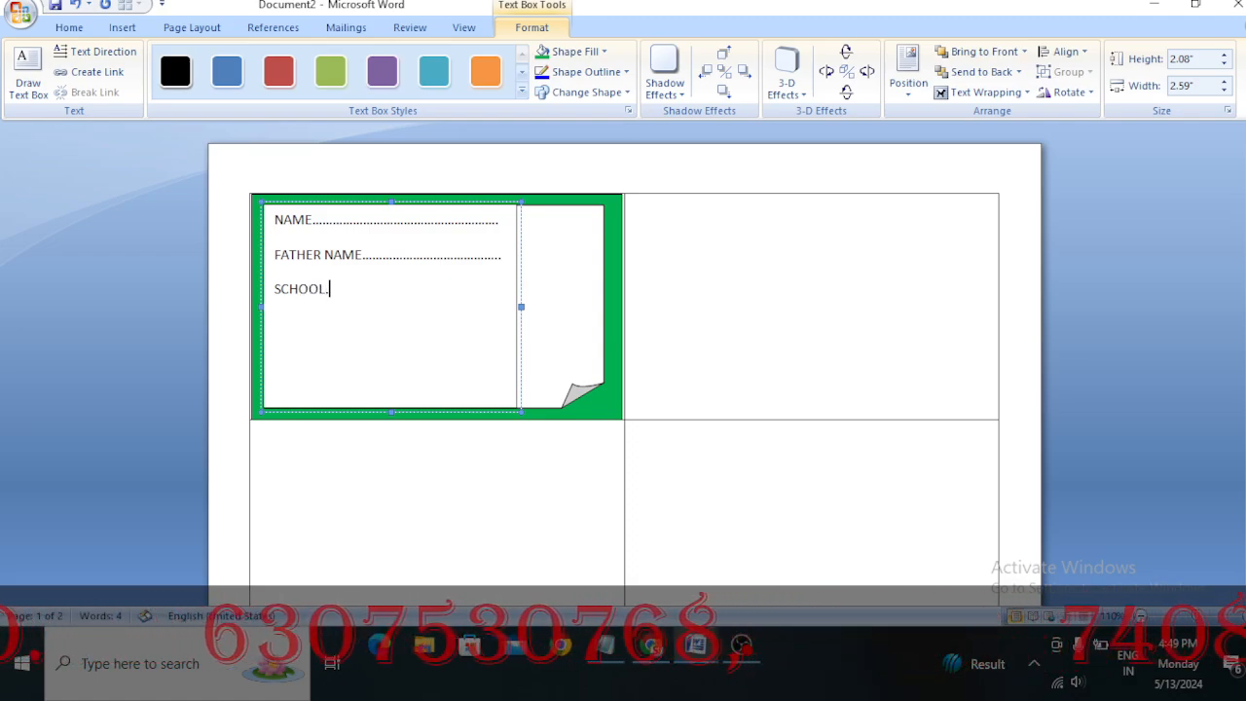
{"action": "type", "text": "................................................"}
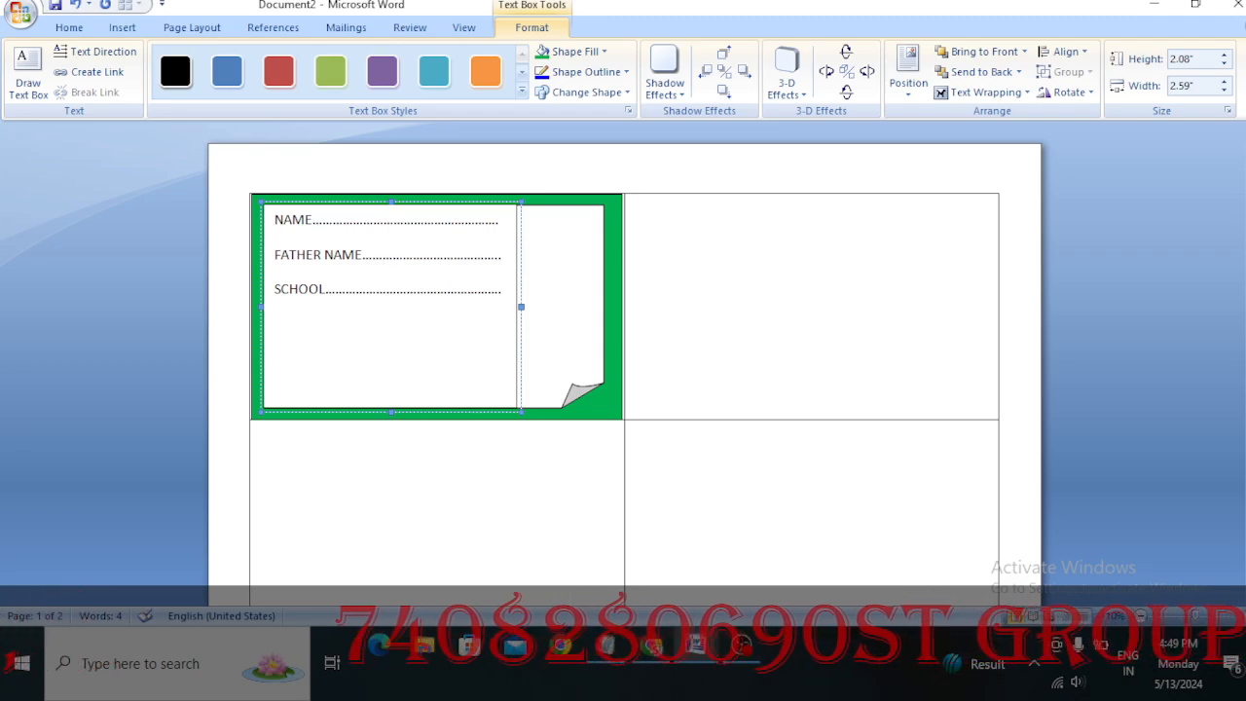
{"action": "type", "text": "C"}
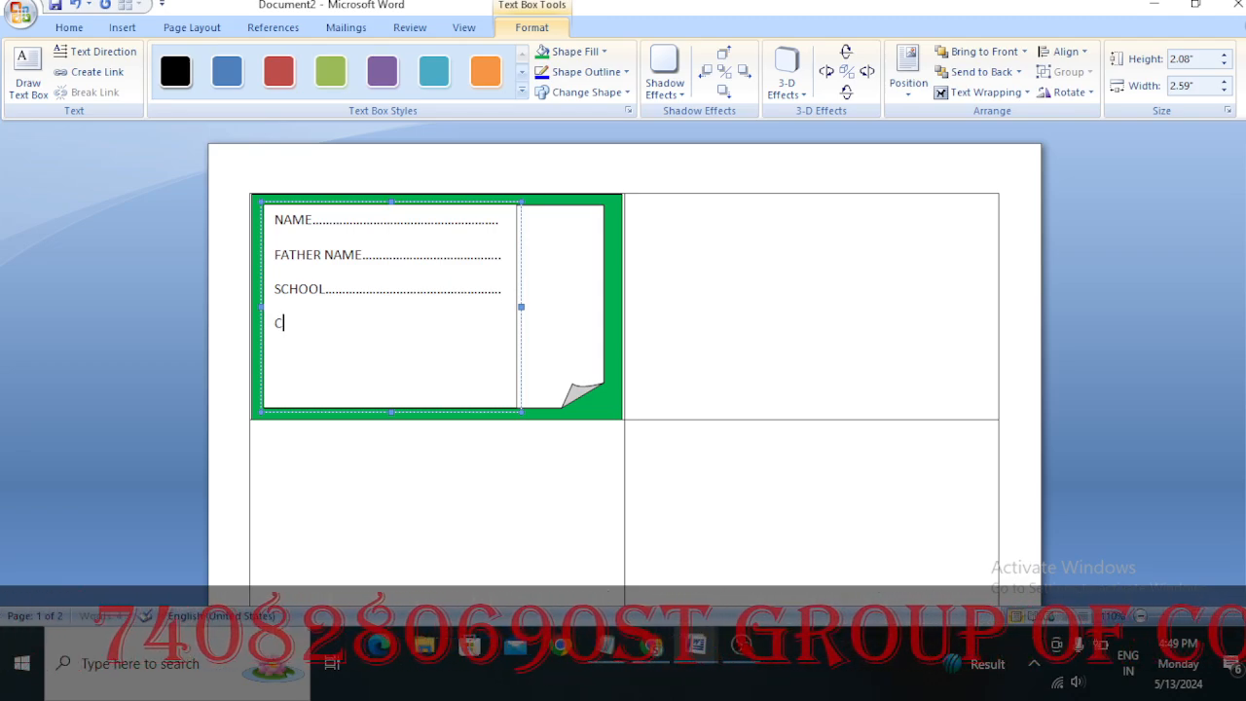
{"action": "type", "text": "LASS"}
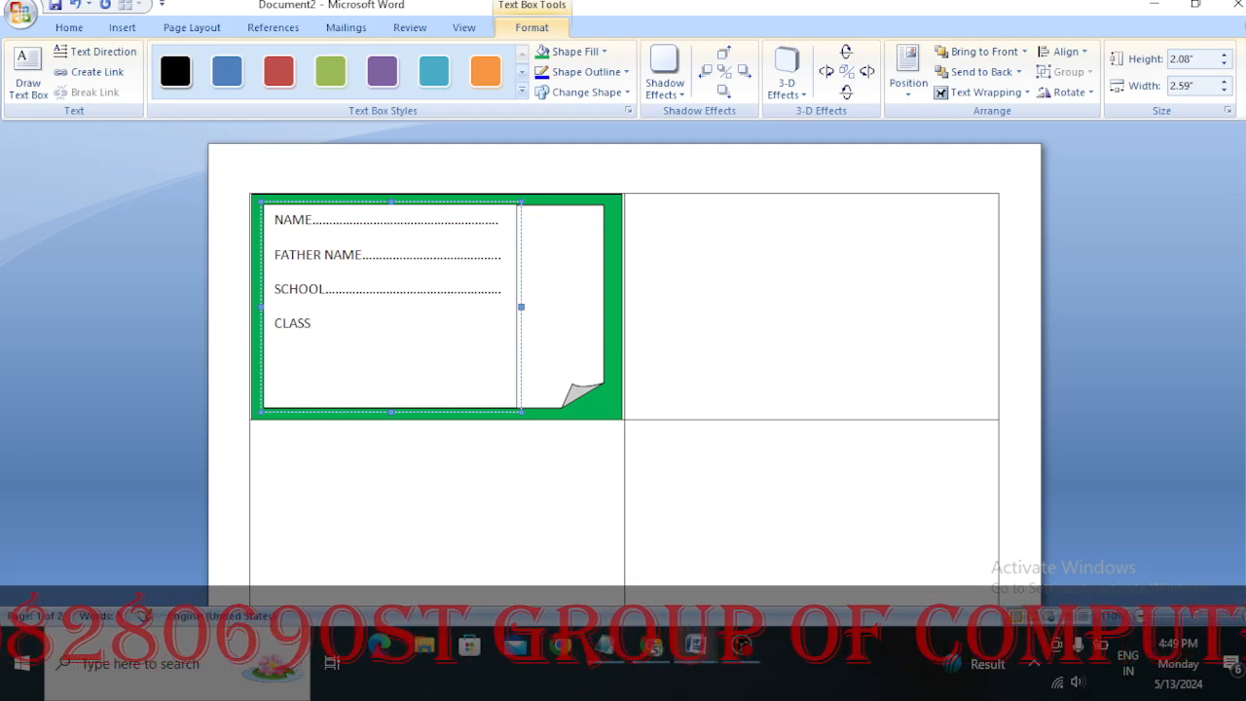
{"action": "type", "text": "................................"}
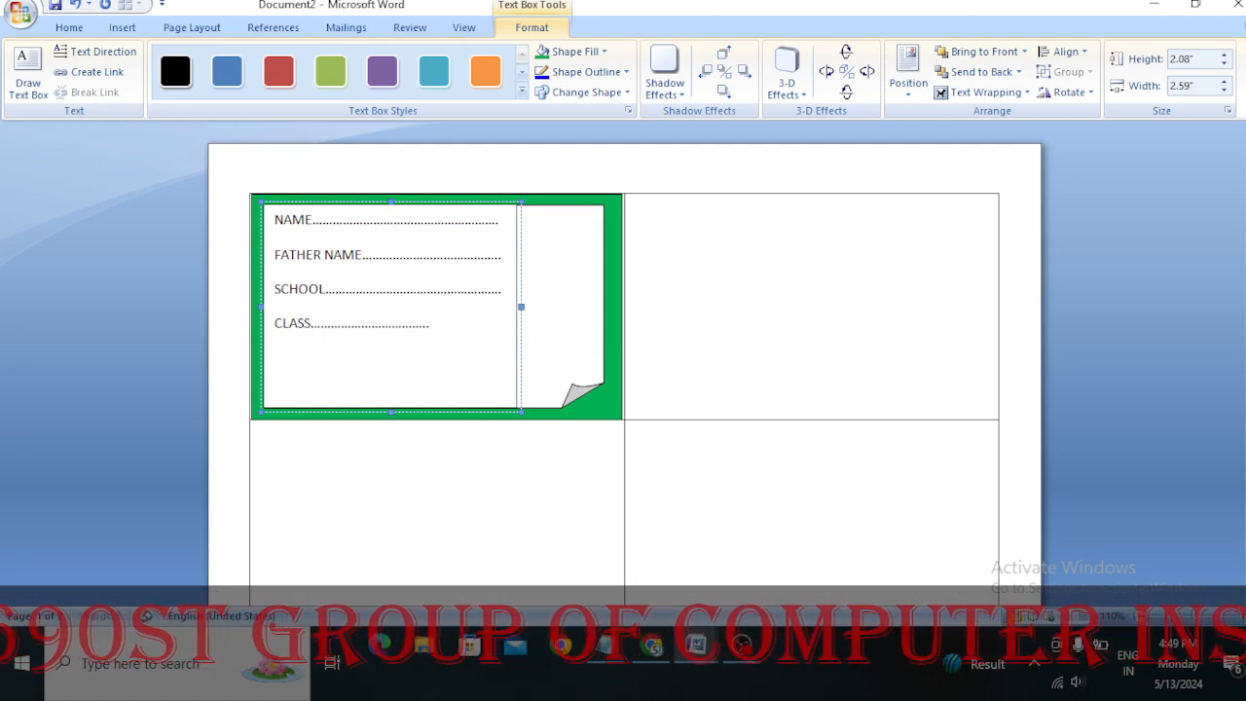
{"action": "type", "text": "............"}
{"action": "key", "text": "Return"}
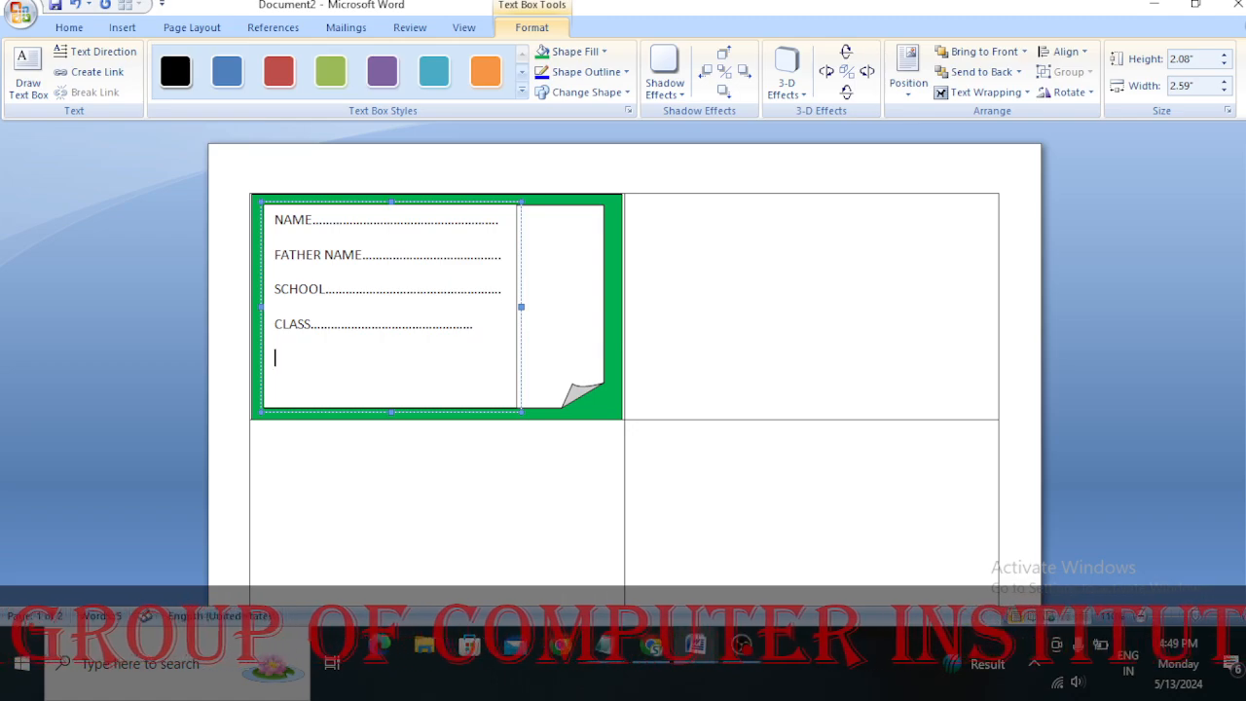
Add an ADD line with a dotted fill-in line below CLASS, and the label ROII NO beneath it
{"action": "type", "text": "ADD."}
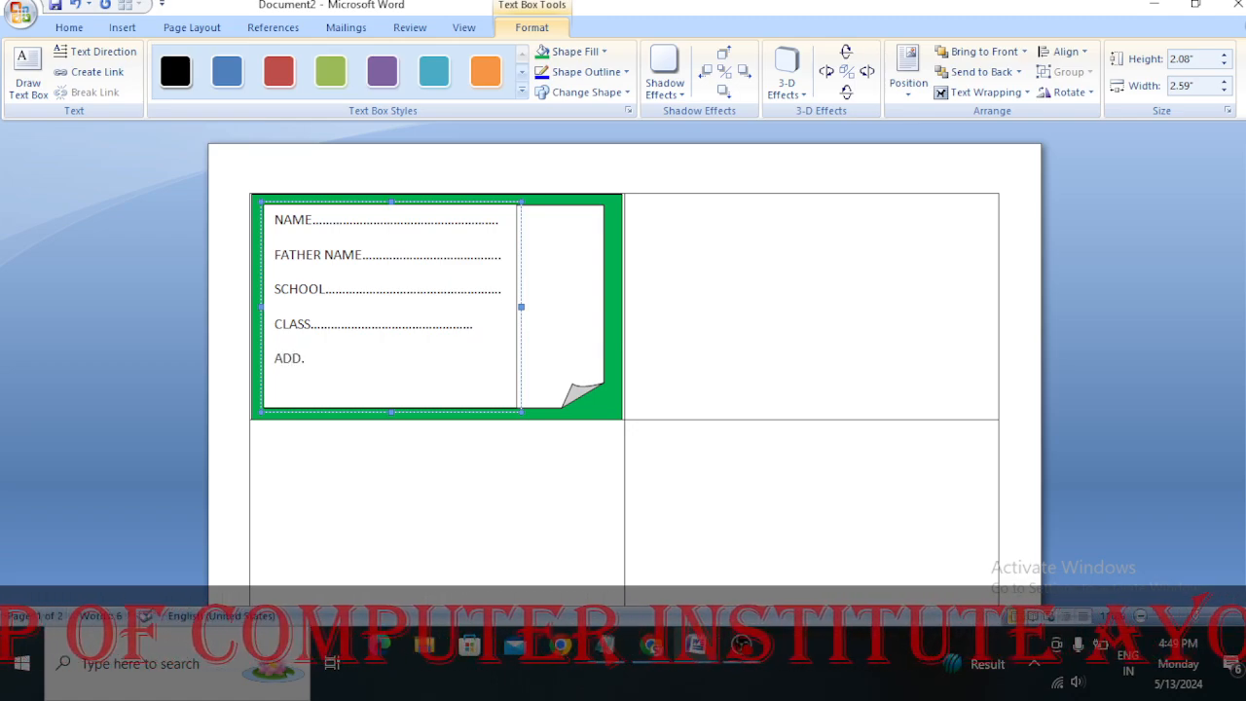
{"action": "type", "text": "......................................"}
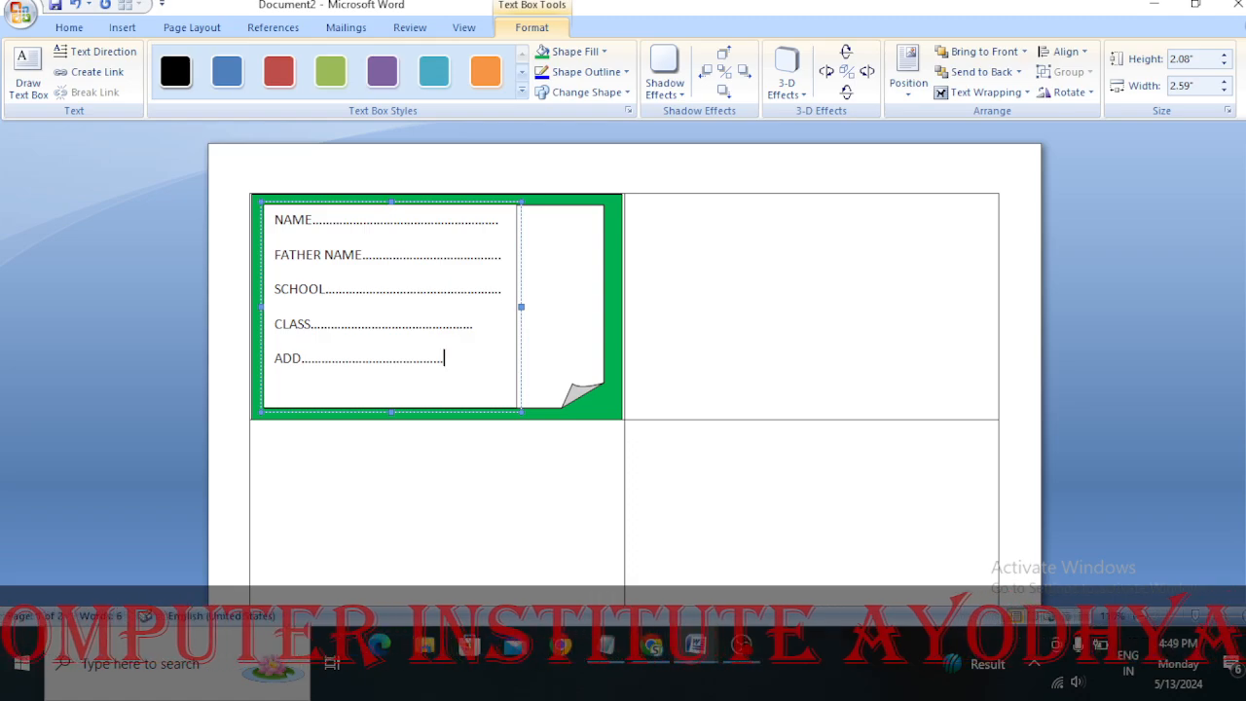
{"action": "type", "text": "........."}
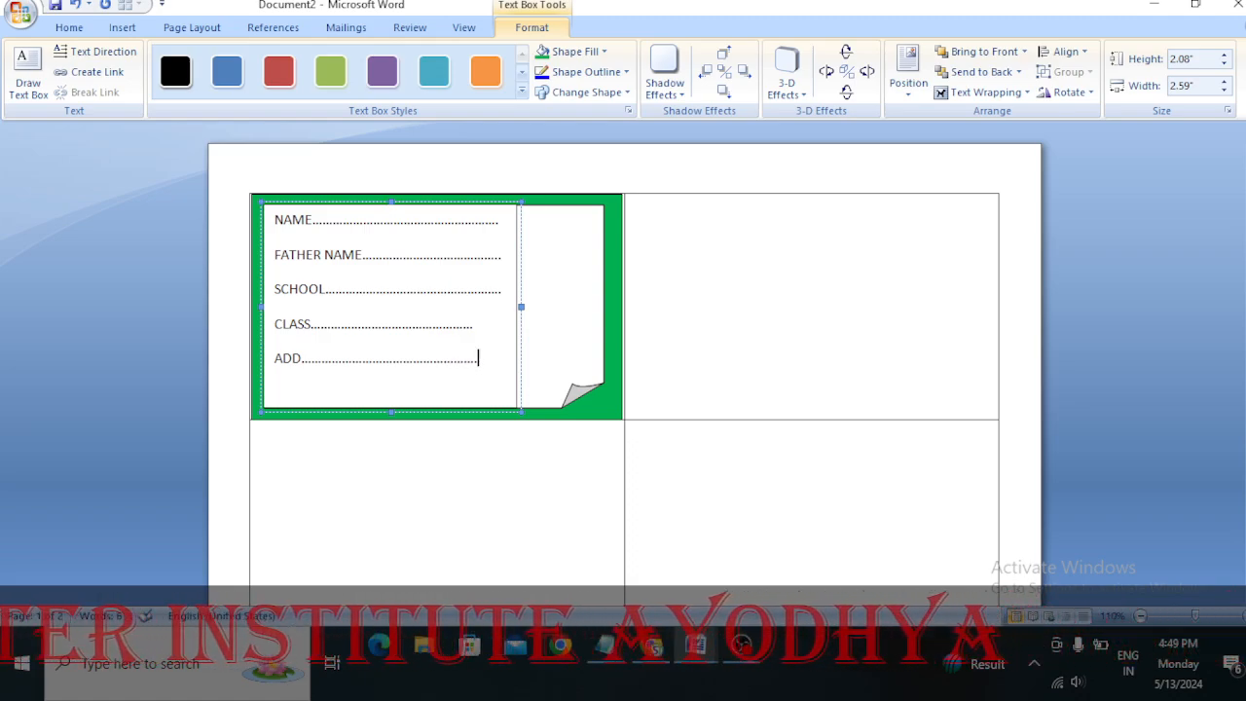
{"action": "key", "text": "Return"}
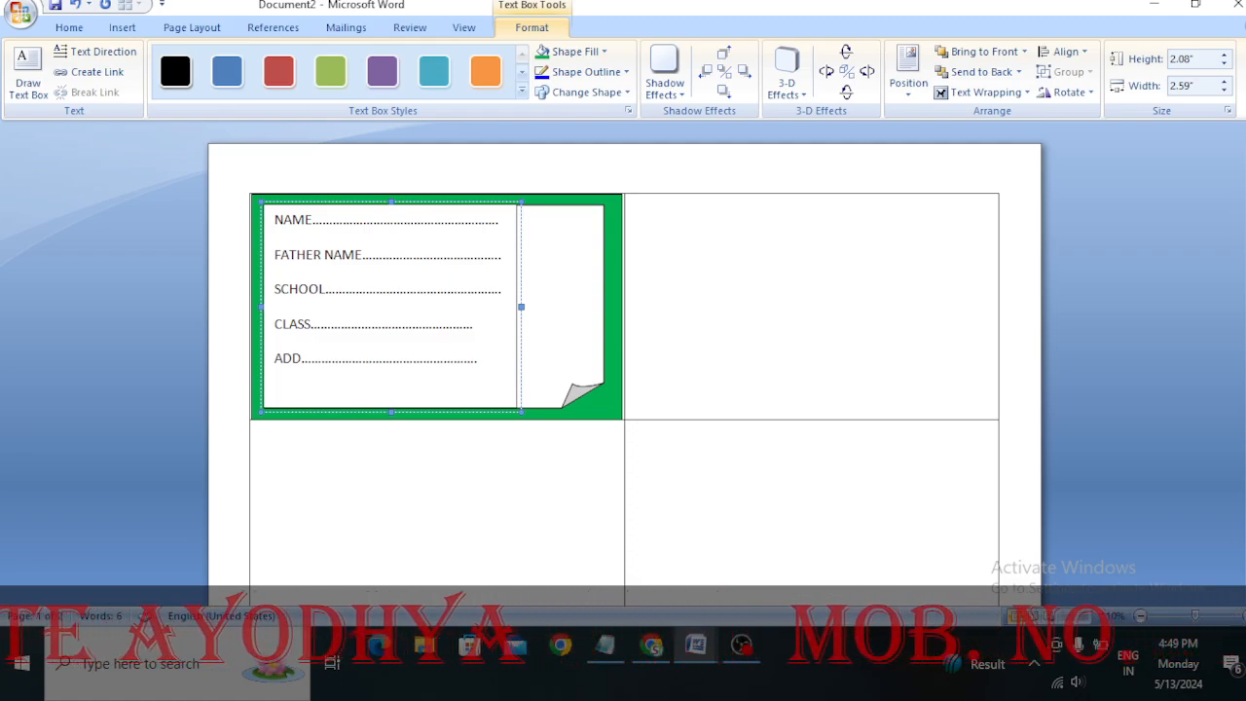
{"action": "type", "text": "ROI"}
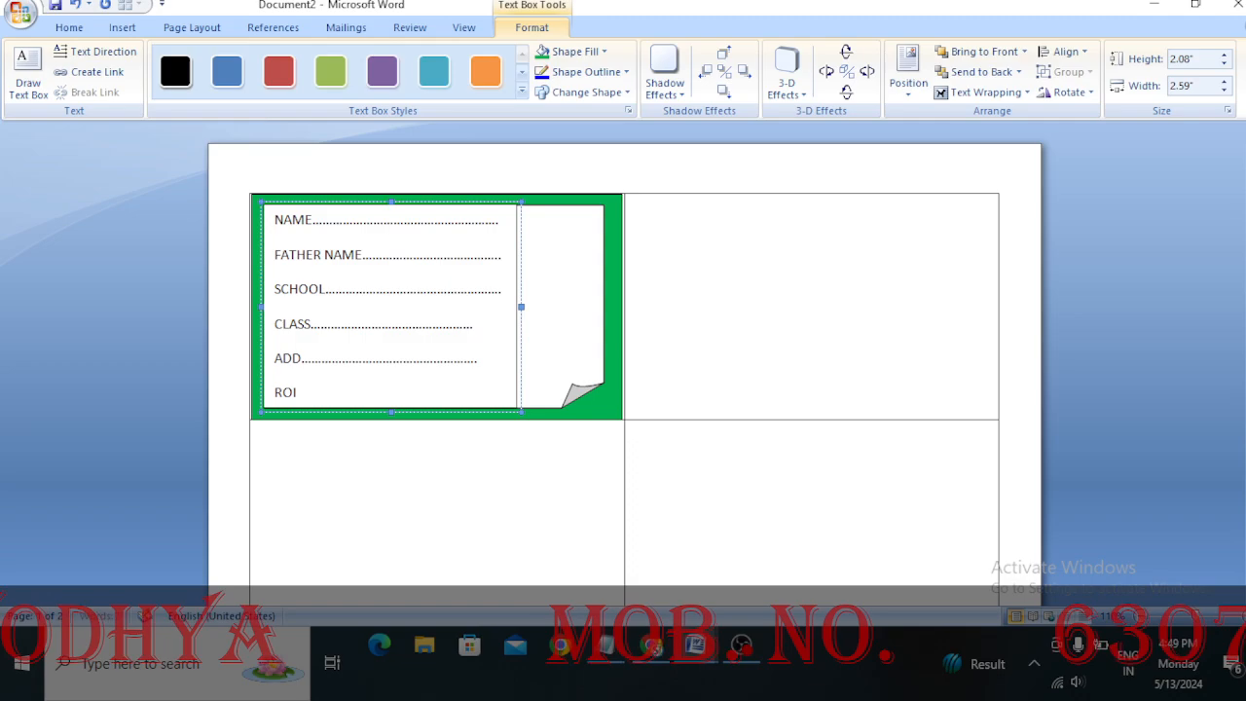
{"action": "type", "text": "I N"}
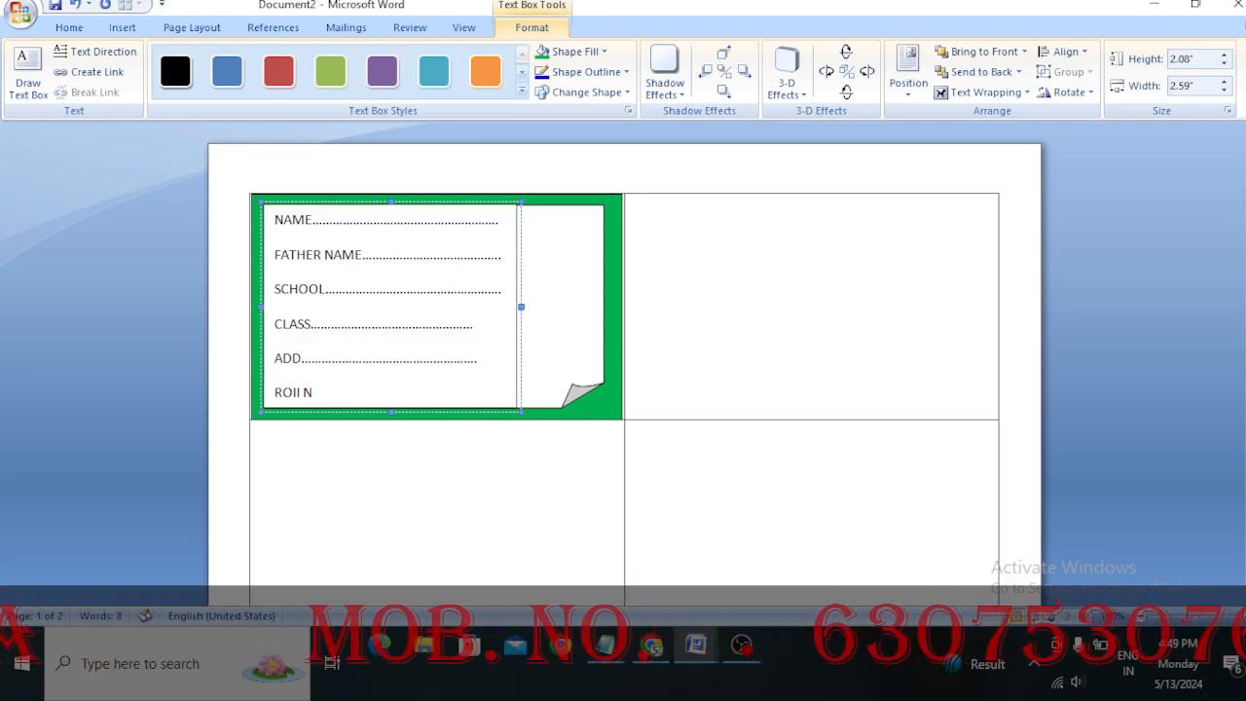
{"action": "type", "text": "O"}
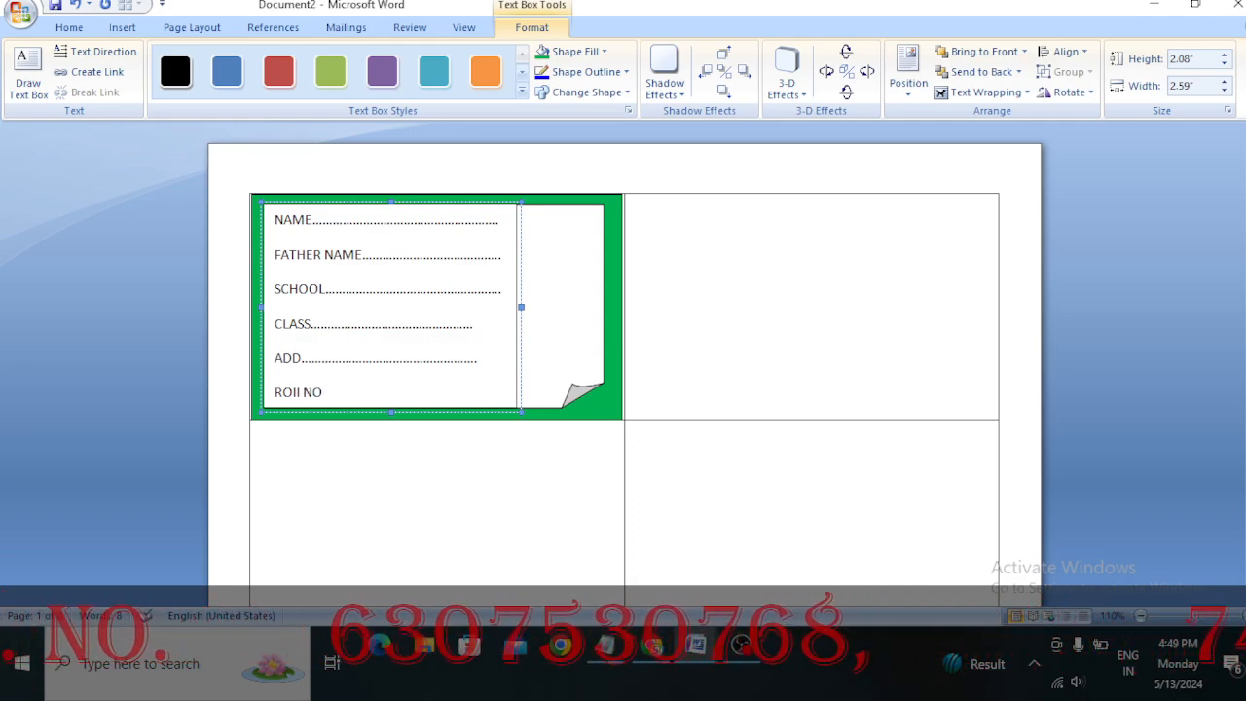
{"action": "key", "text": "super+d"}
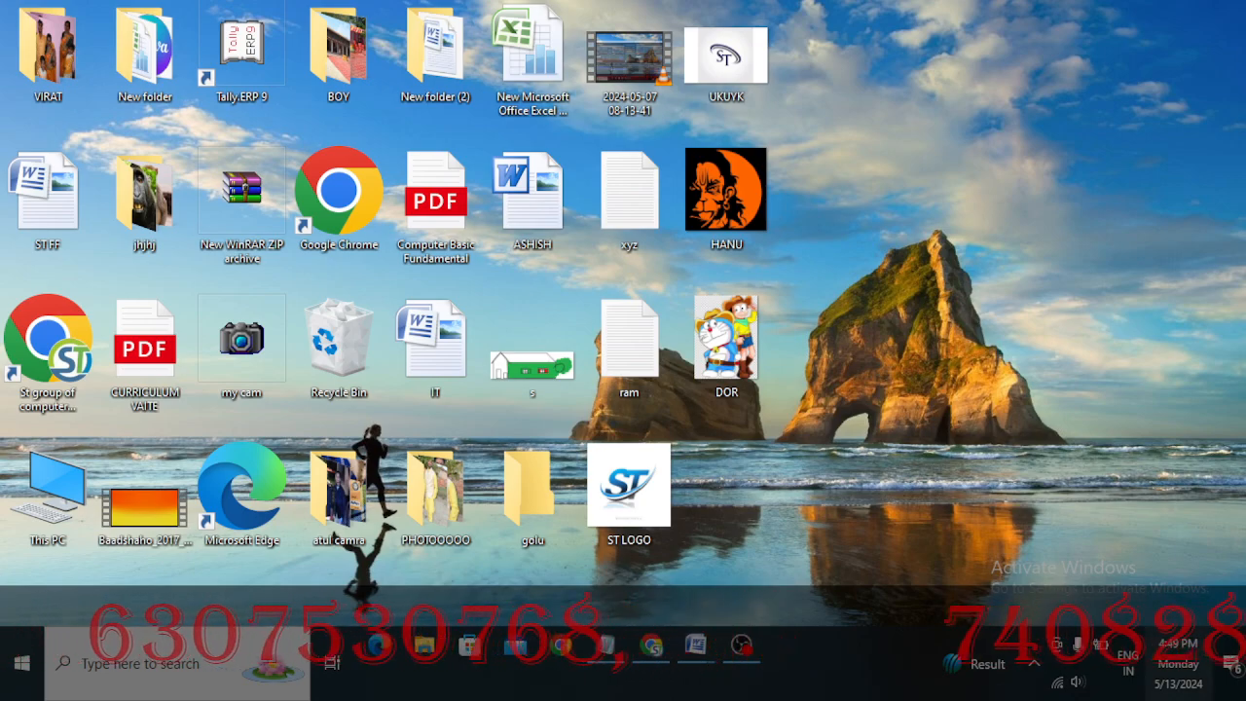
{"action": "mouse_move", "coordinate": [707, 660]}
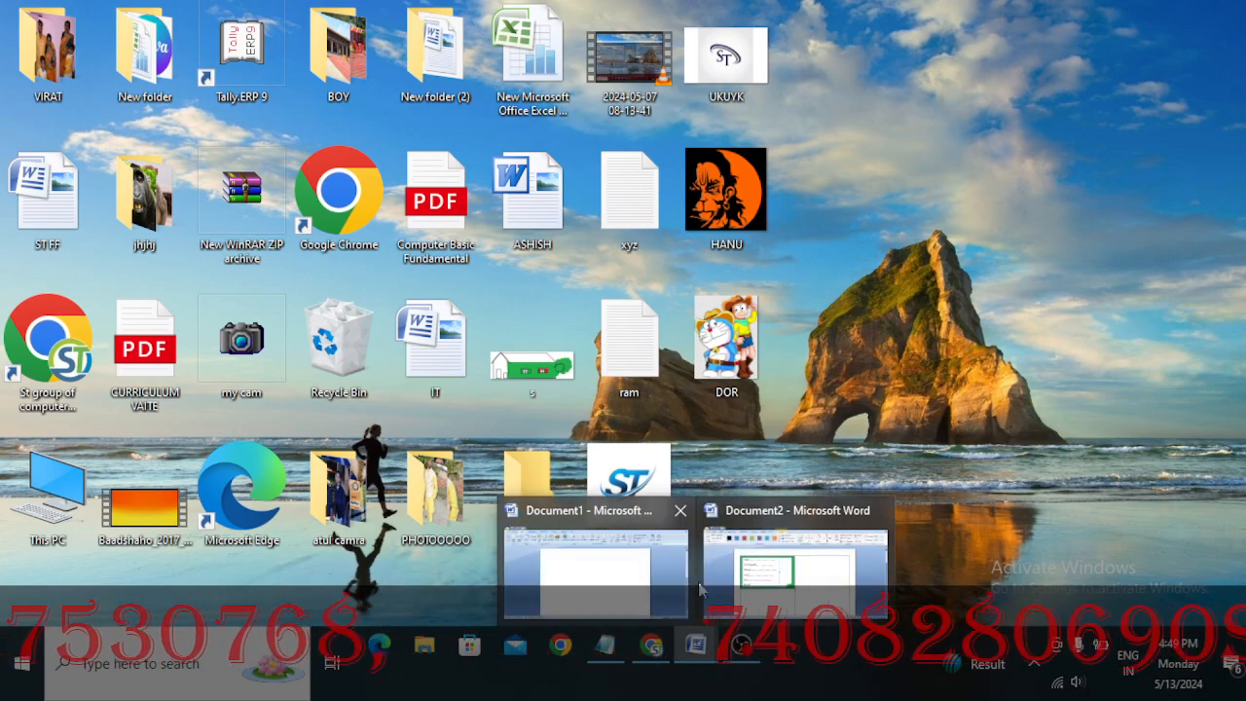
Switch back to Document2 in Word and add a dotted line after ROII NO, ending about mid-row
{"action": "left_click", "coordinate": [790, 572]}
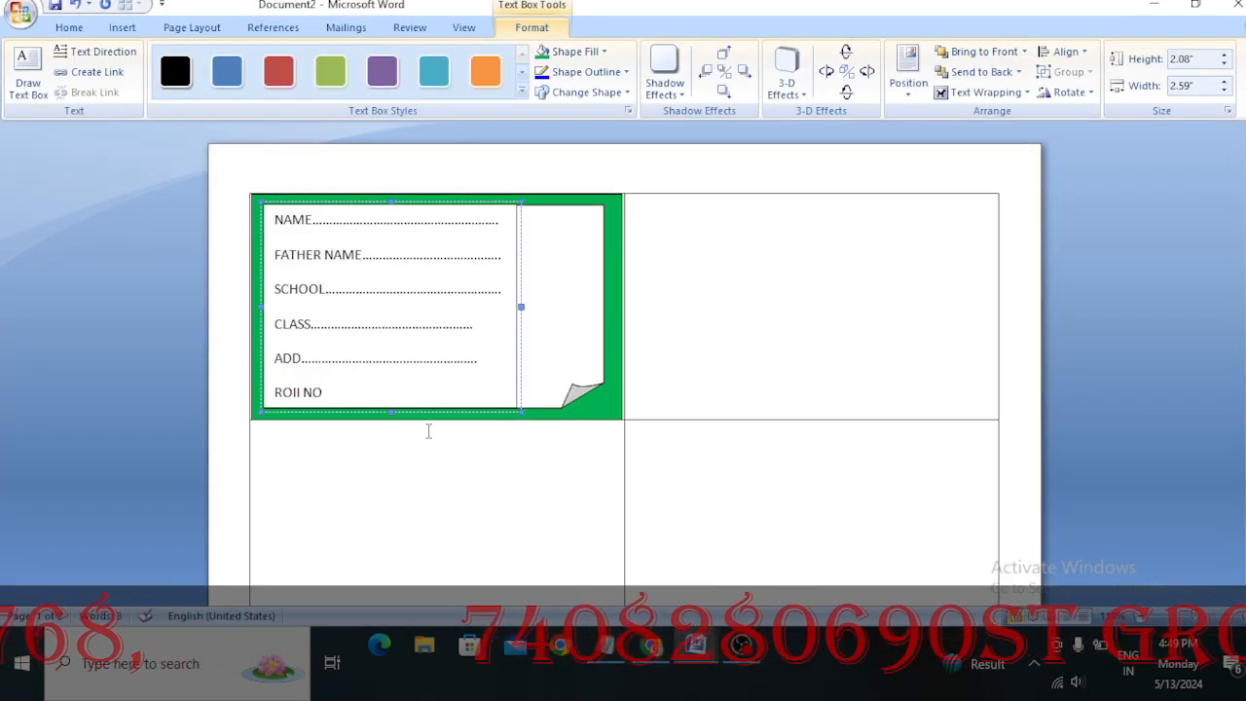
{"action": "left_click", "coordinate": [340, 399]}
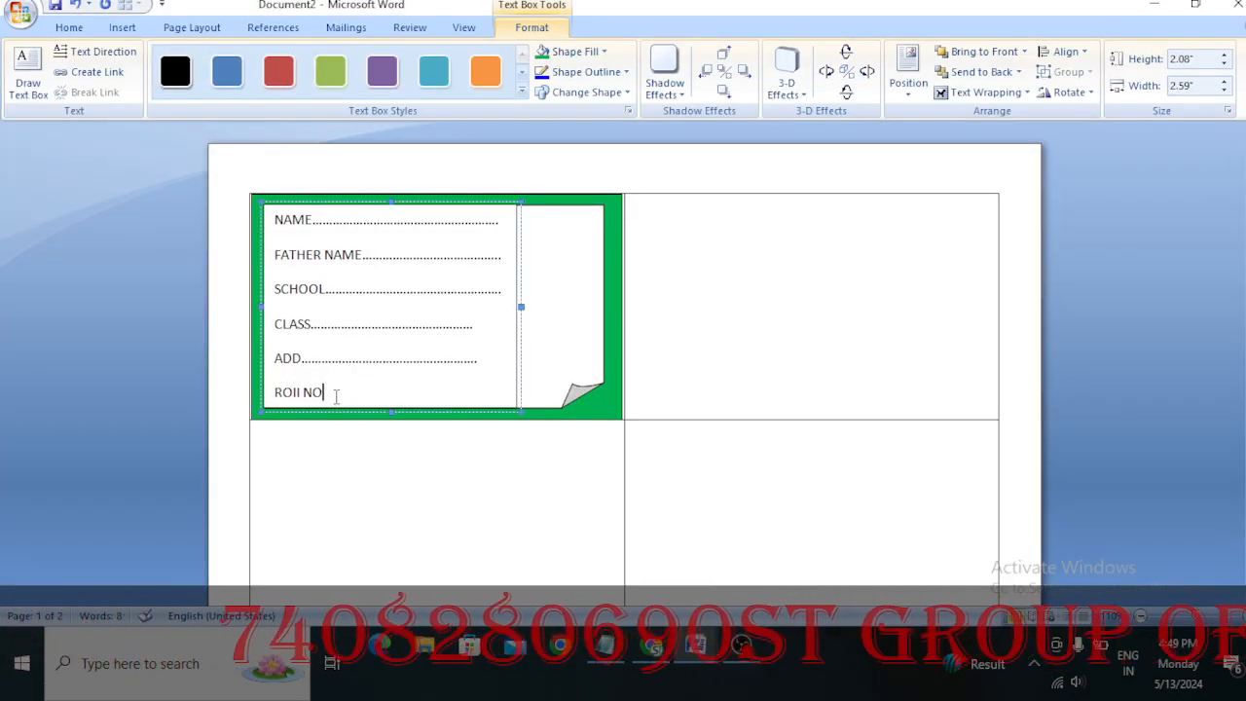
{"action": "type", "text": "........................................"}
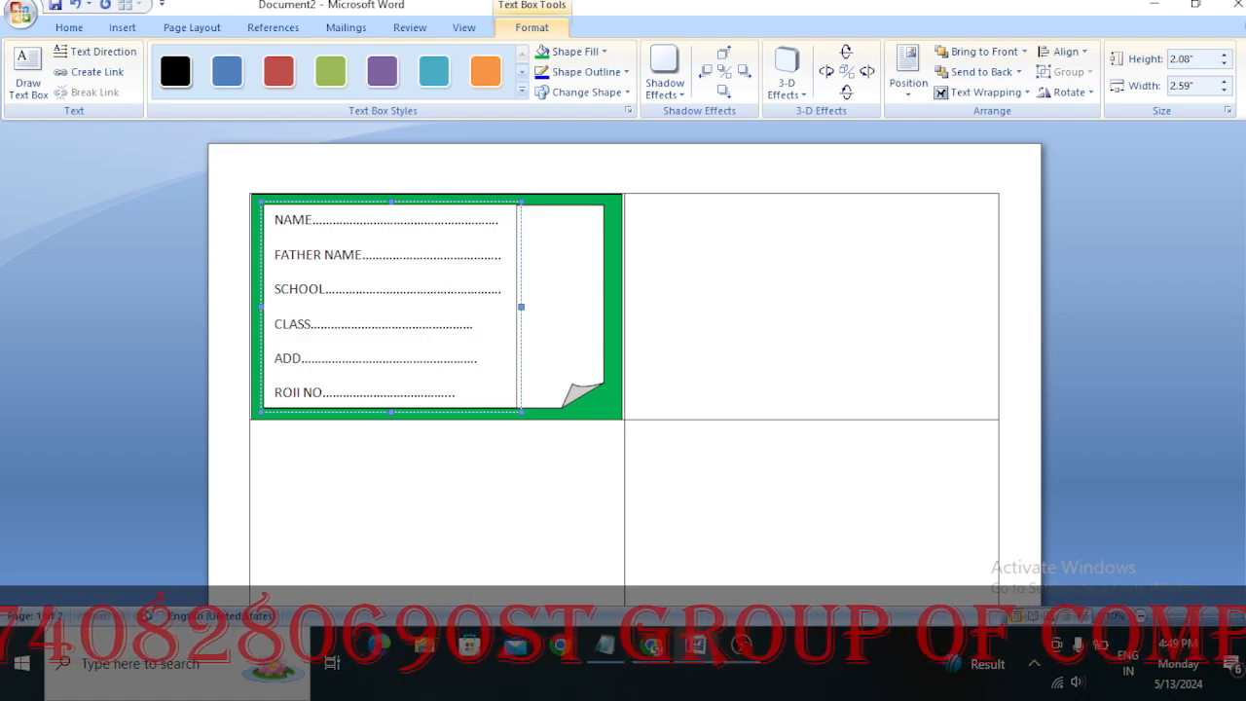
{"action": "key", "text": "BackSpace"}
{"action": "key", "text": "BackSpace"}
{"action": "key", "text": "BackSpace"}
{"action": "key", "text": "BackSpace"}
{"action": "key", "text": "BackSpace"}
{"action": "key", "text": "BackSpace"}
{"action": "key", "text": "BackSpace"}
{"action": "key", "text": "BackSpace"}
{"action": "key", "text": "BackSpace"}
{"action": "key", "text": "BackSpace"}
{"action": "key", "text": "BackSpace"}
{"action": "key", "text": "BackSpace"}
{"action": "key", "text": "BackSpace"}
{"action": "key", "text": "BackSpace"}
{"action": "key", "text": "BackSpace"}
{"action": "key", "text": "BackSpace"}
{"action": "key", "text": "BackSpace"}
{"action": "key", "text": "BackSpace"}
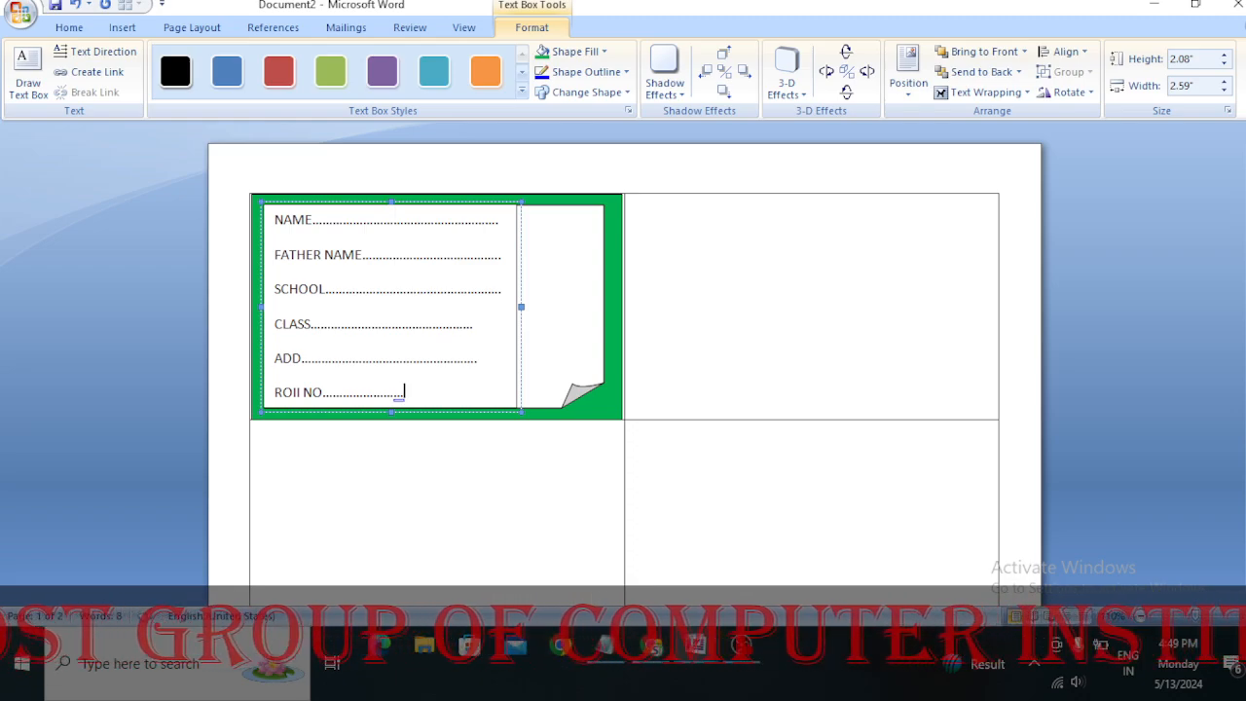
Add the label SEC with a short dotted fill-in line on the ROII NO row
{"action": "type", "text": "SEC"}
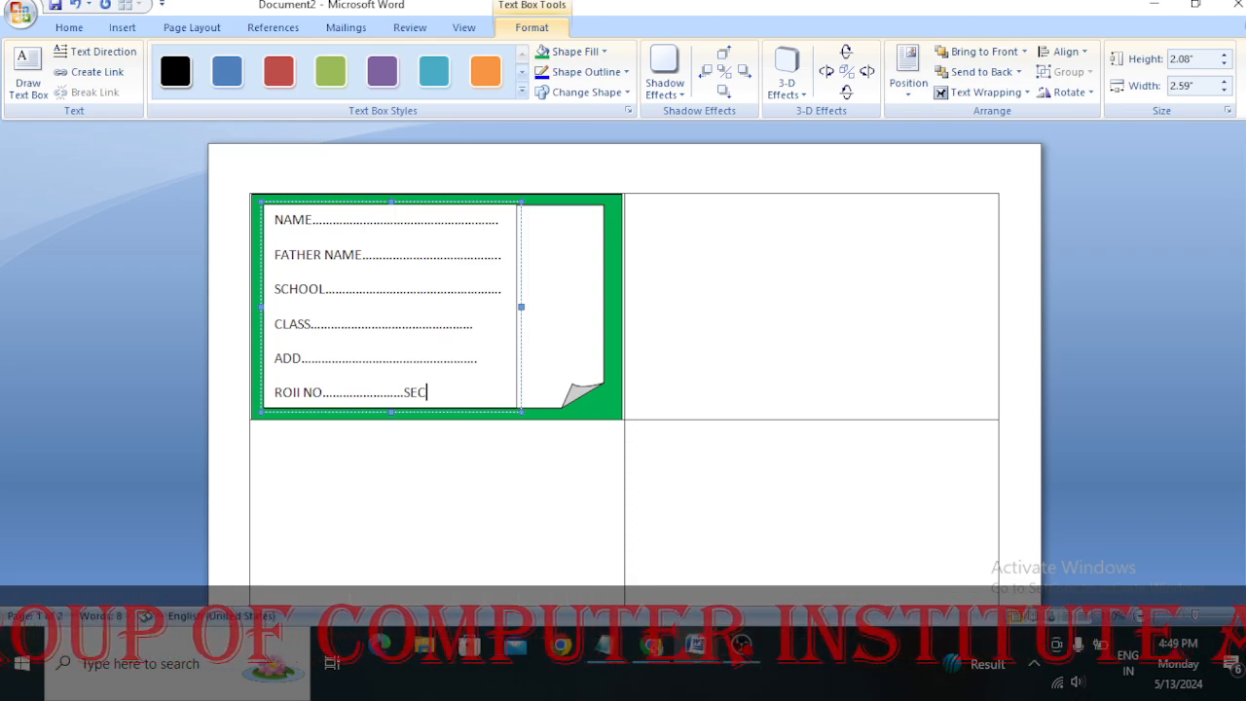
{"action": "type", "text": "............."}
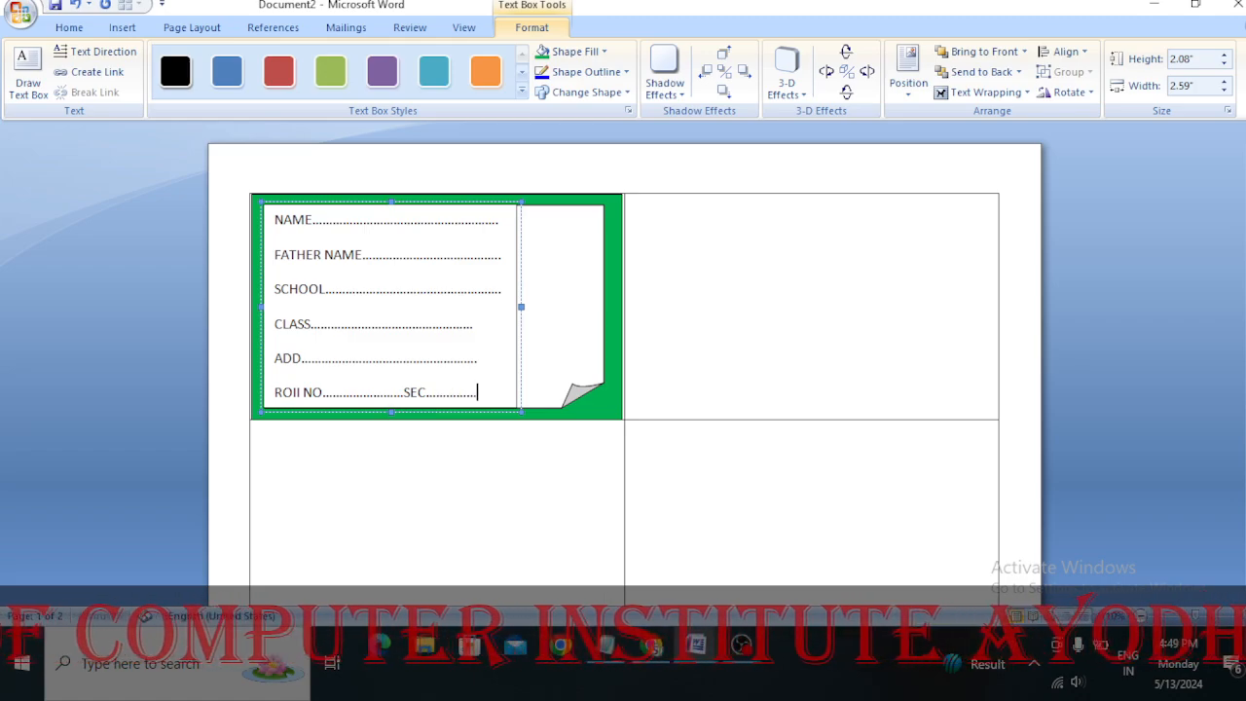
{"action": "type", "text": ".."}
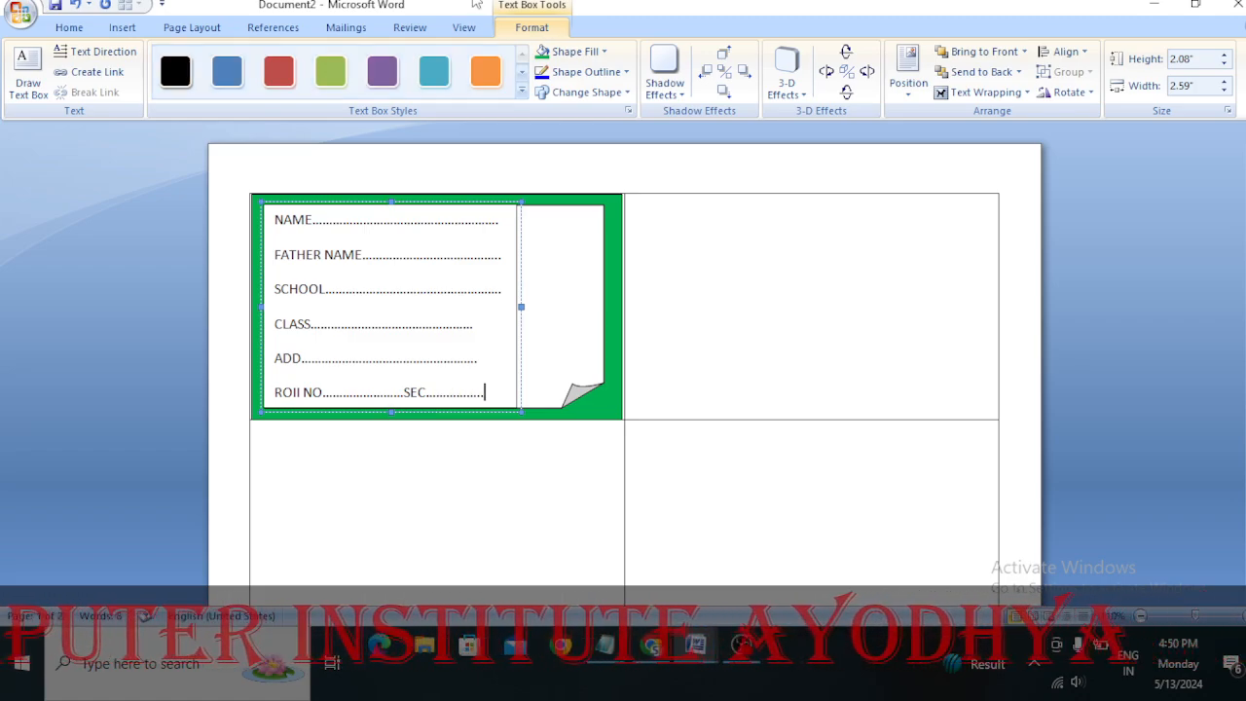
Remove the space after paragraphs for all the field lines in the text box
{"action": "left_click_drag", "start_coordinate": [274, 218], "coordinate": [486, 396]}
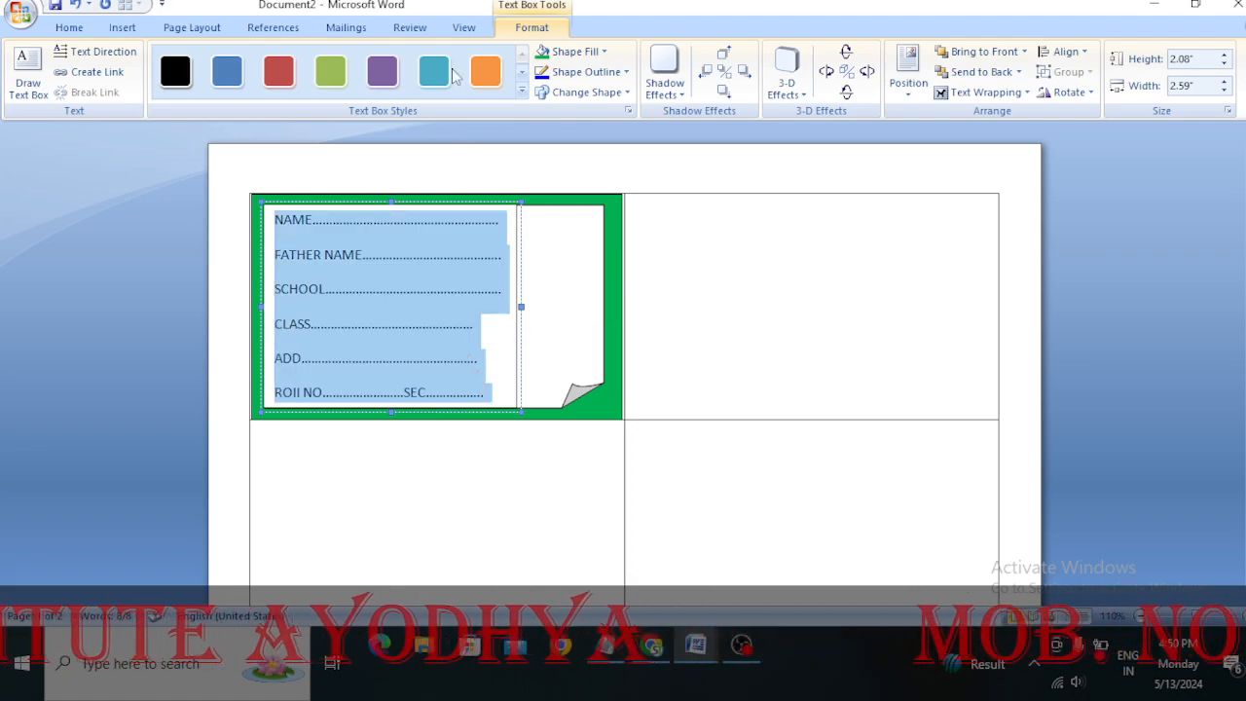
{"action": "left_click", "coordinate": [68, 28]}
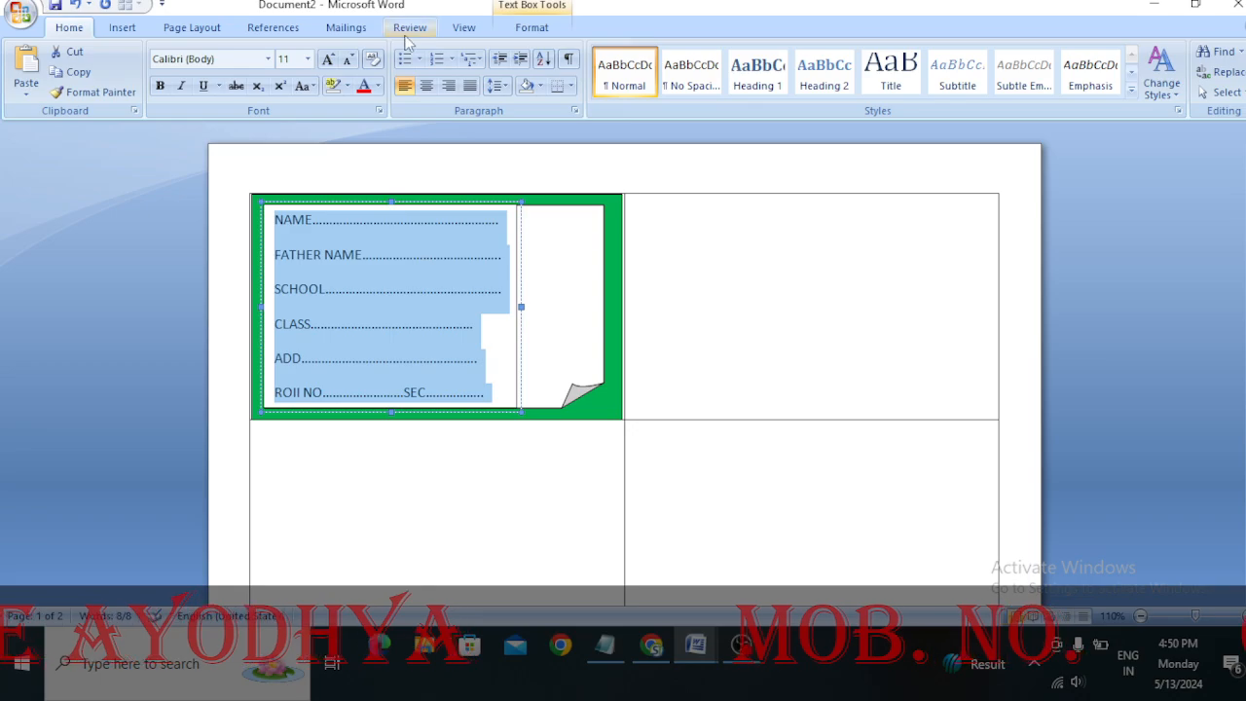
{"action": "left_click", "coordinate": [504, 86]}
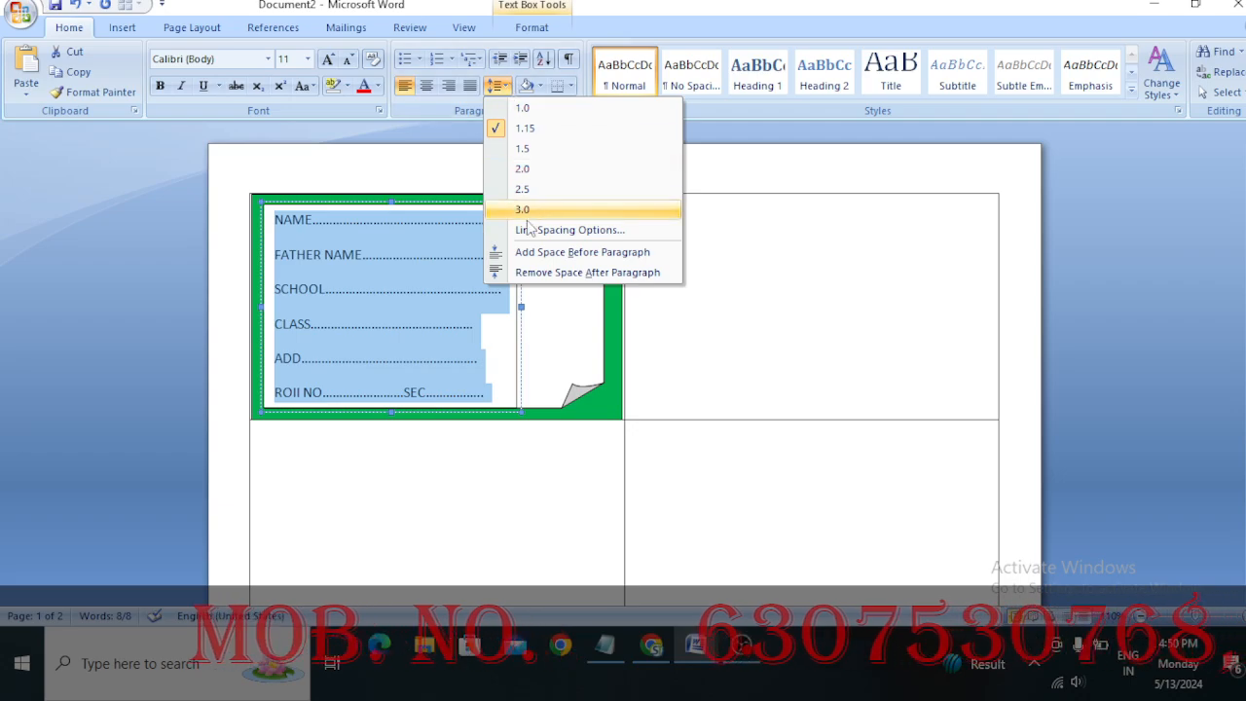
{"action": "left_click", "coordinate": [584, 275]}
Add a SUBJECT line with a dotted fill-in line below the ROII NO row
{"action": "left_click", "coordinate": [491, 331]}
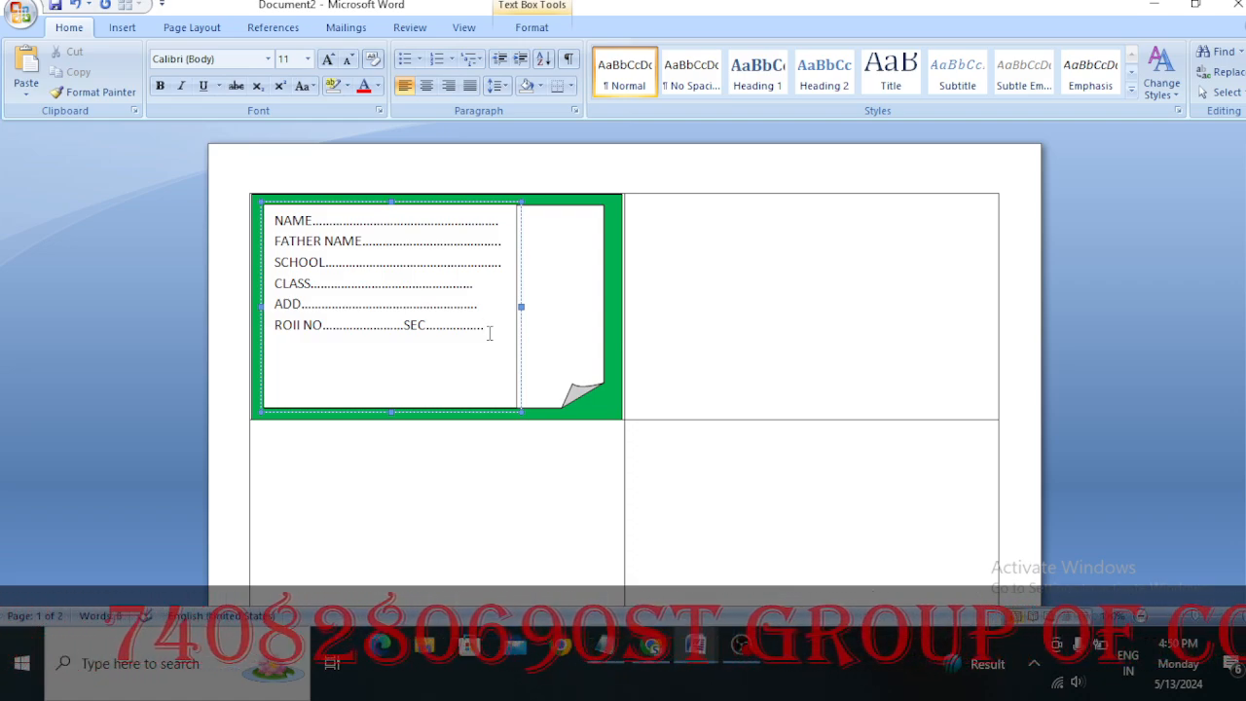
{"action": "key", "text": "Return"}
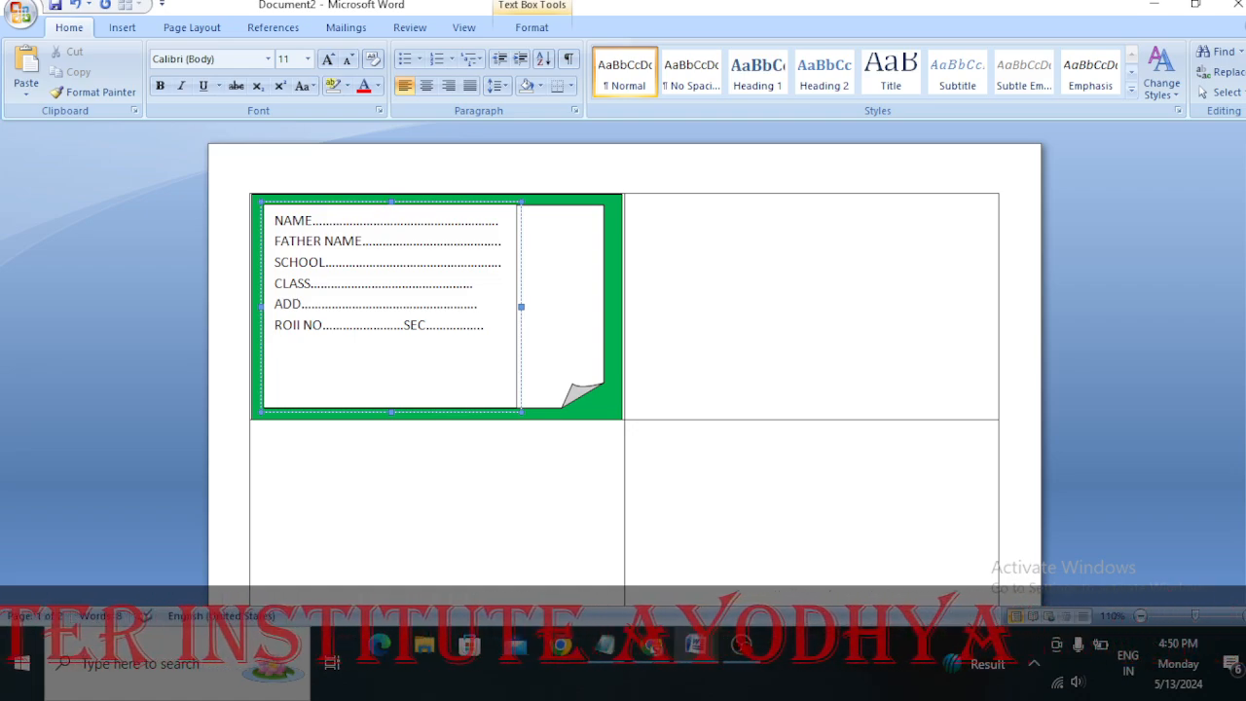
{"action": "type", "text": "S"}
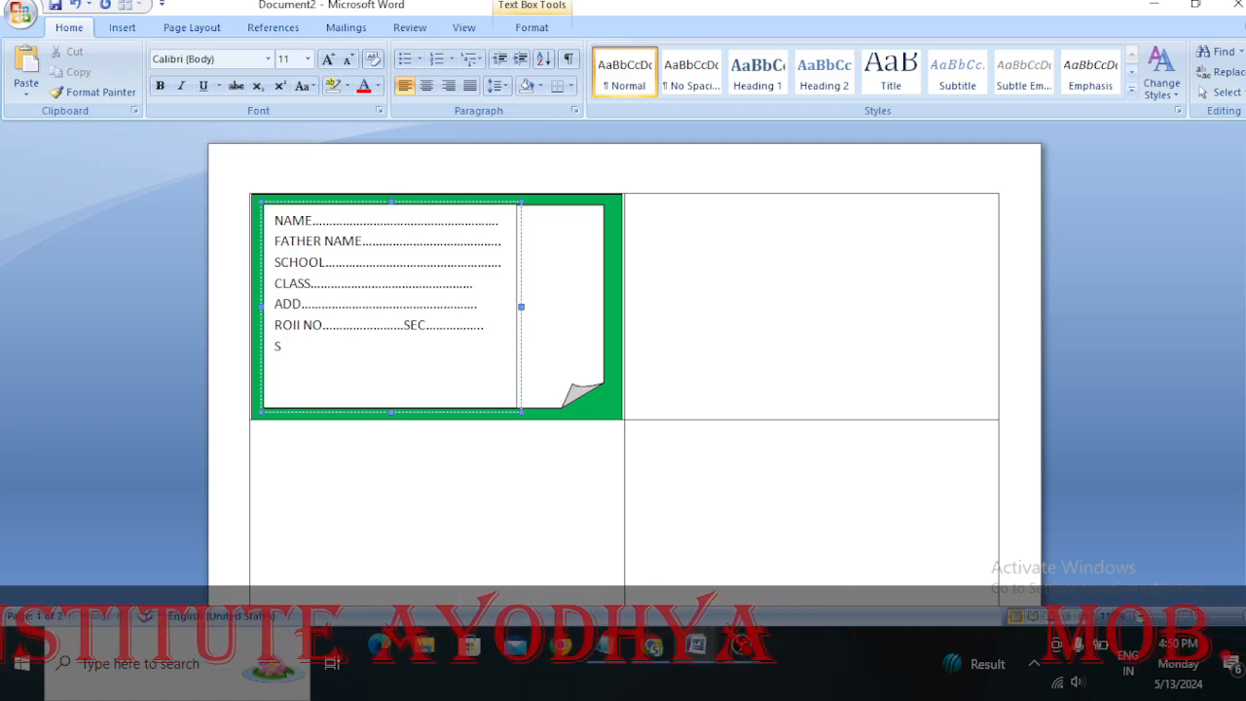
{"action": "type", "text": "UBJ"}
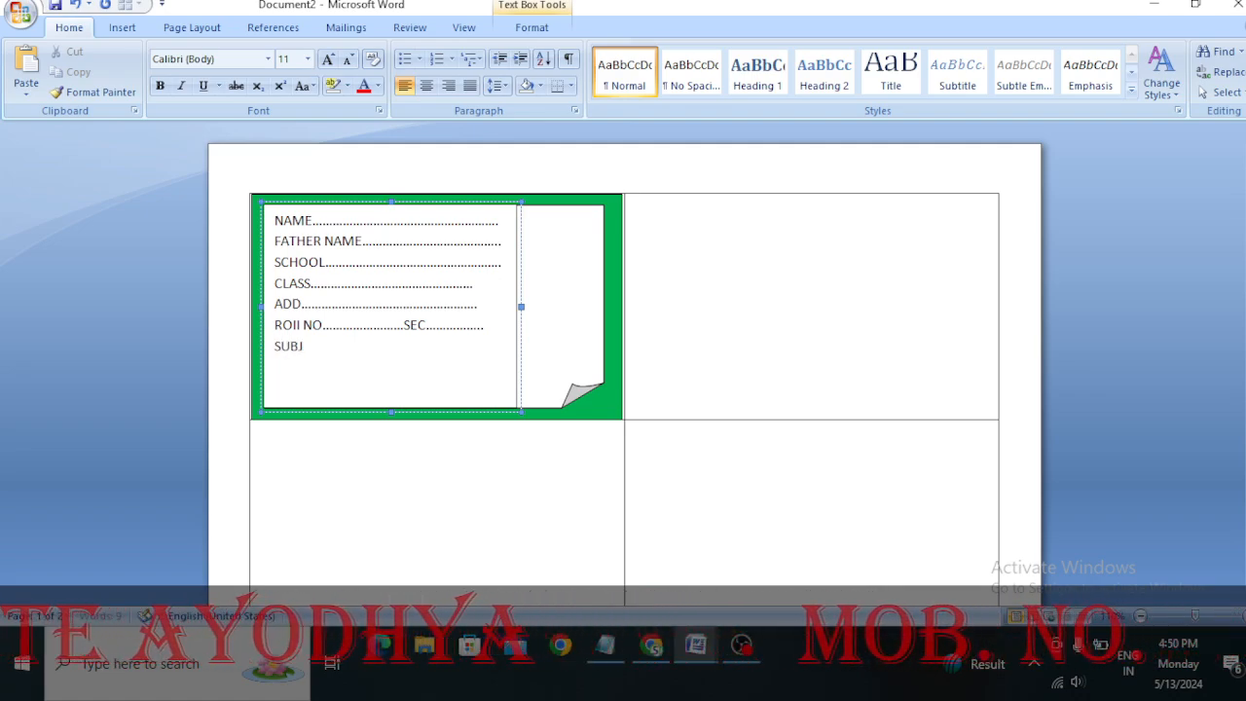
{"action": "type", "text": "ECT"}
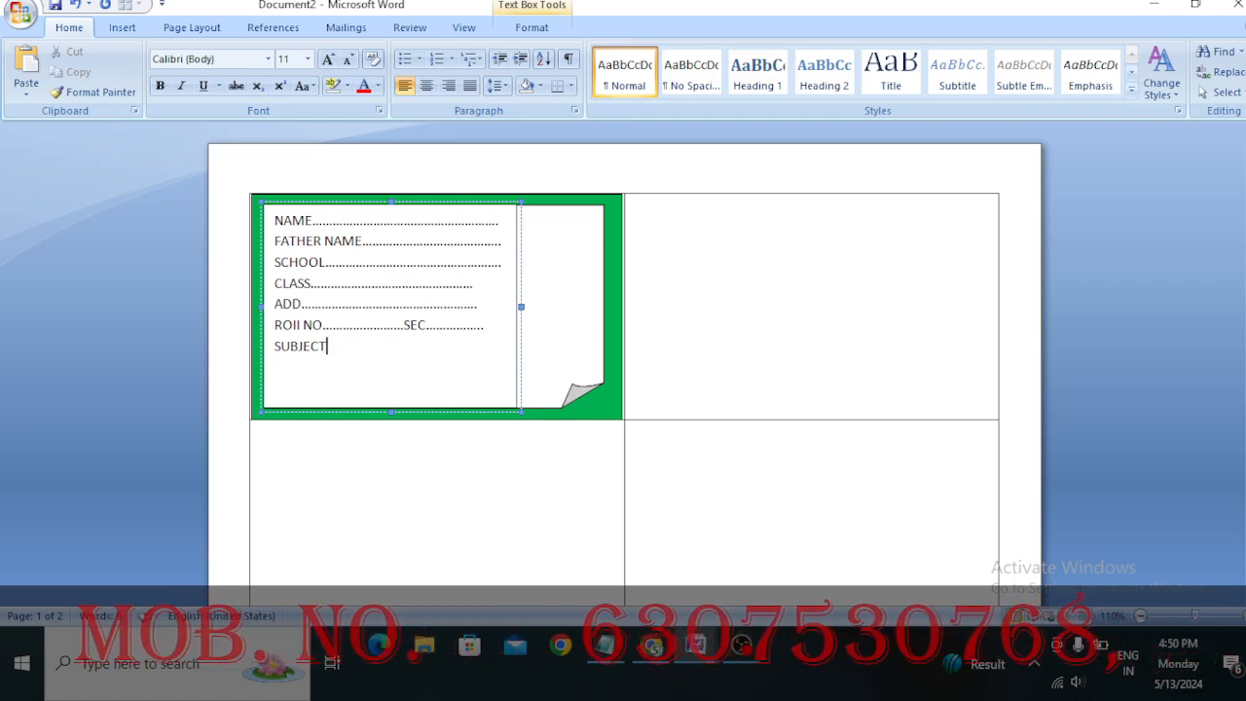
{"action": "type", "text": "..............................."}
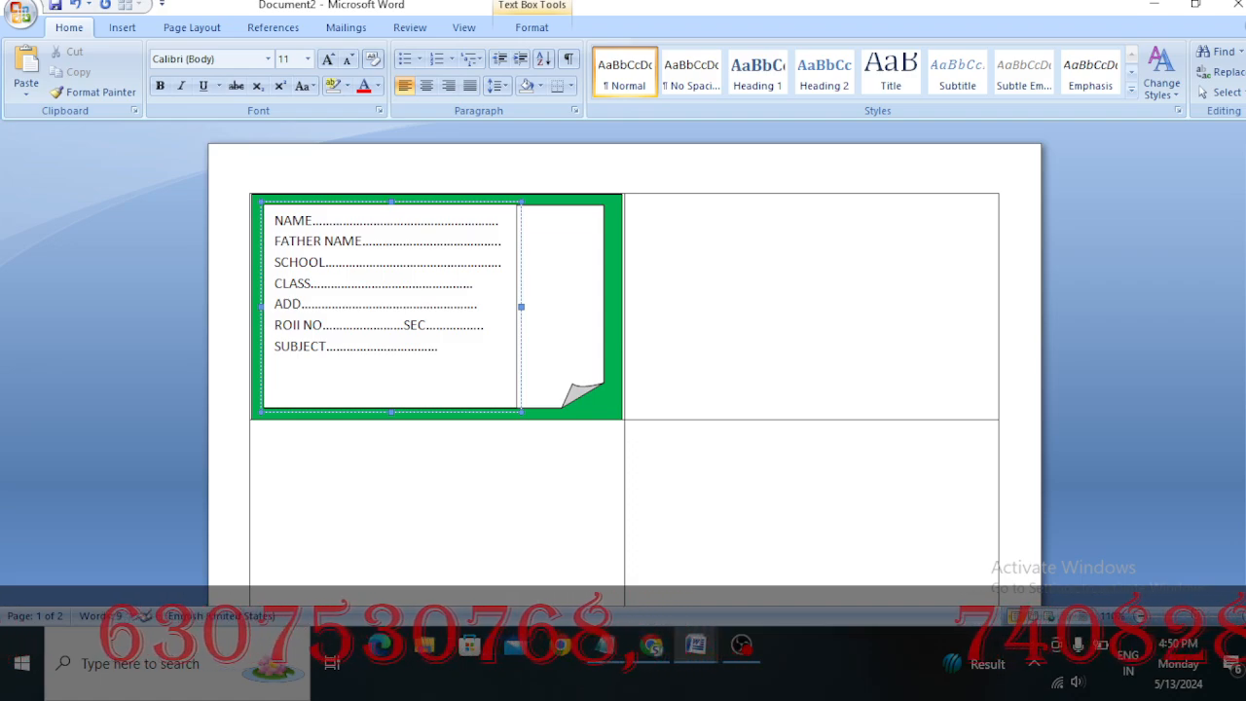
Add a CLASS TEACHER line with a dotted fill-in line directly below SUBJECT
{"action": "key", "text": "Return"}
{"action": "key", "text": "Return"}
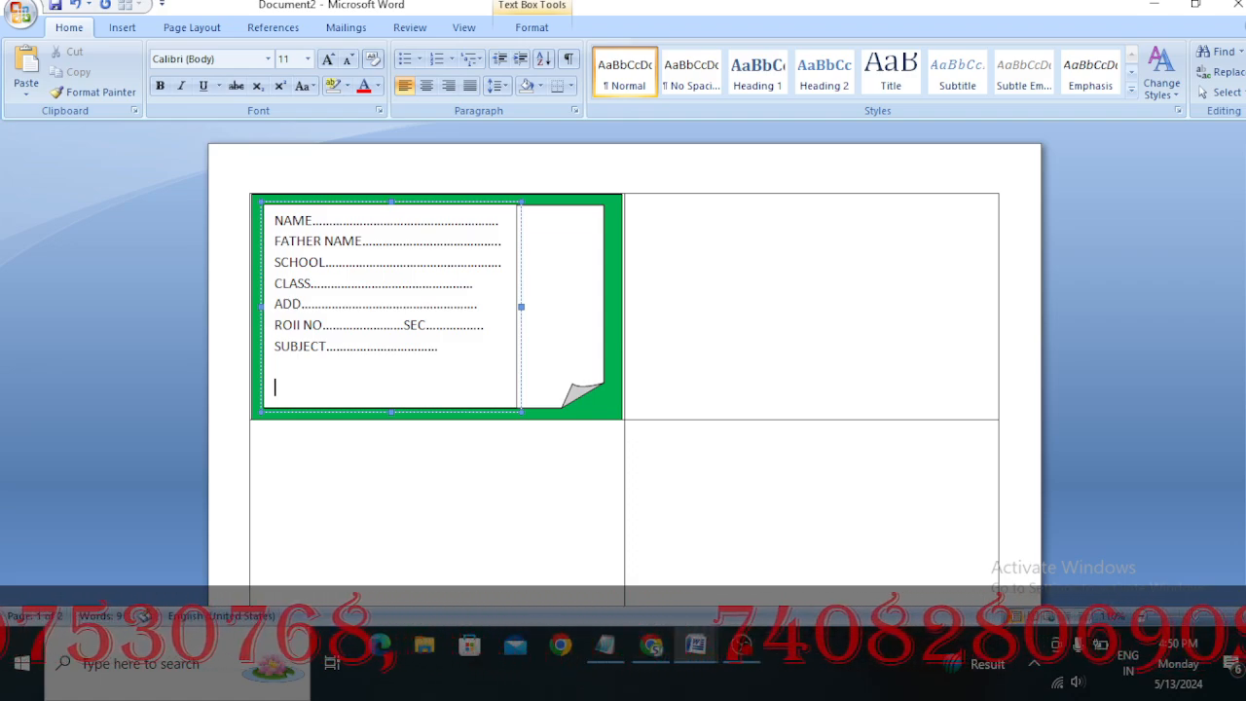
{"action": "key", "text": "BackSpace"}
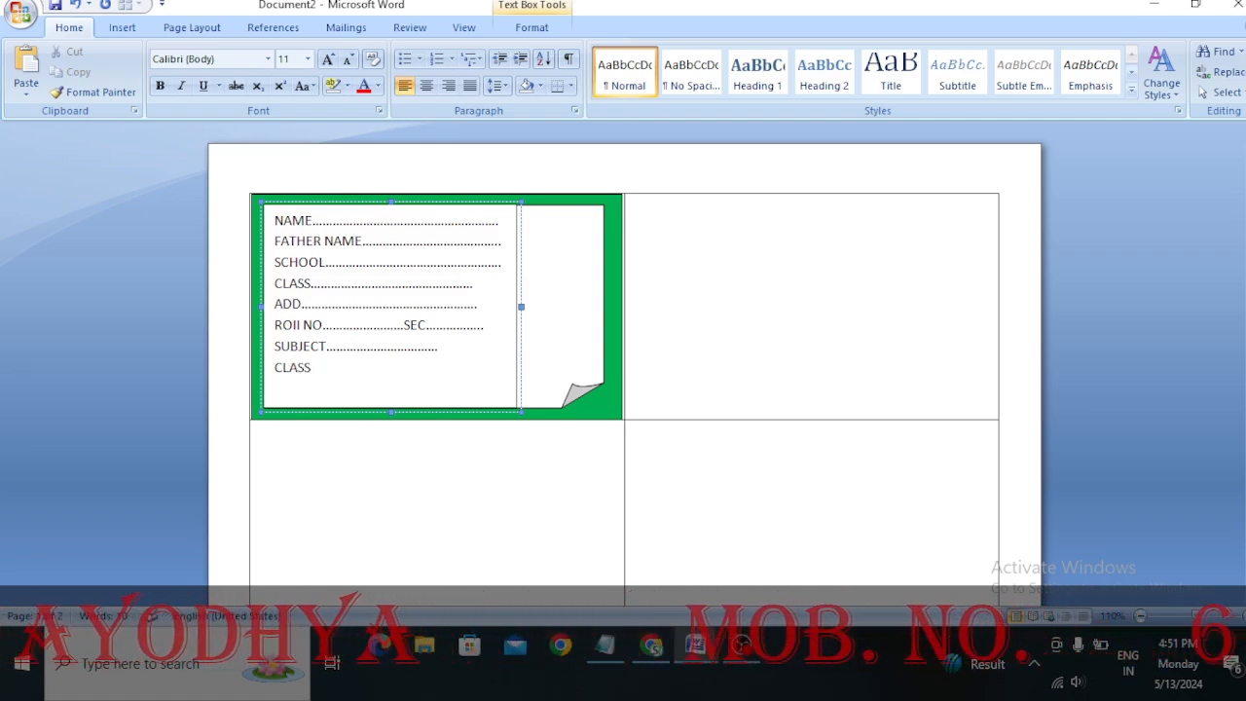
{"action": "type", "text": "TEA"}
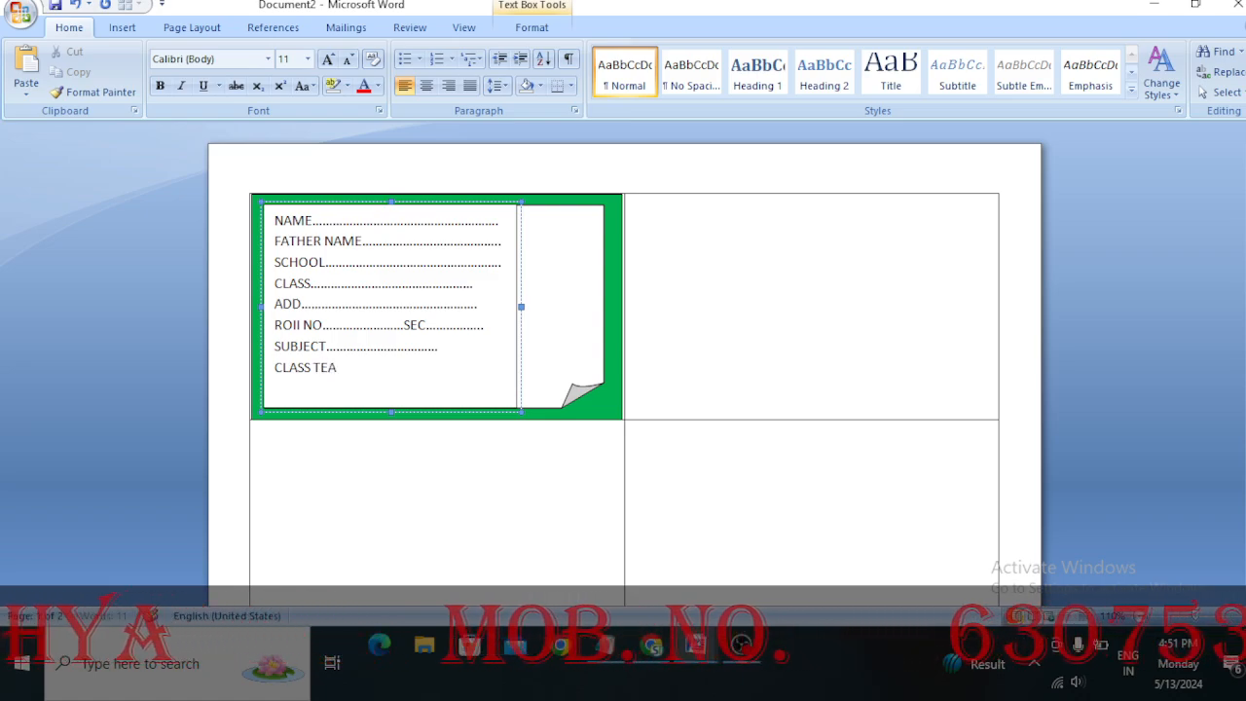
{"action": "type", "text": "CHER"}
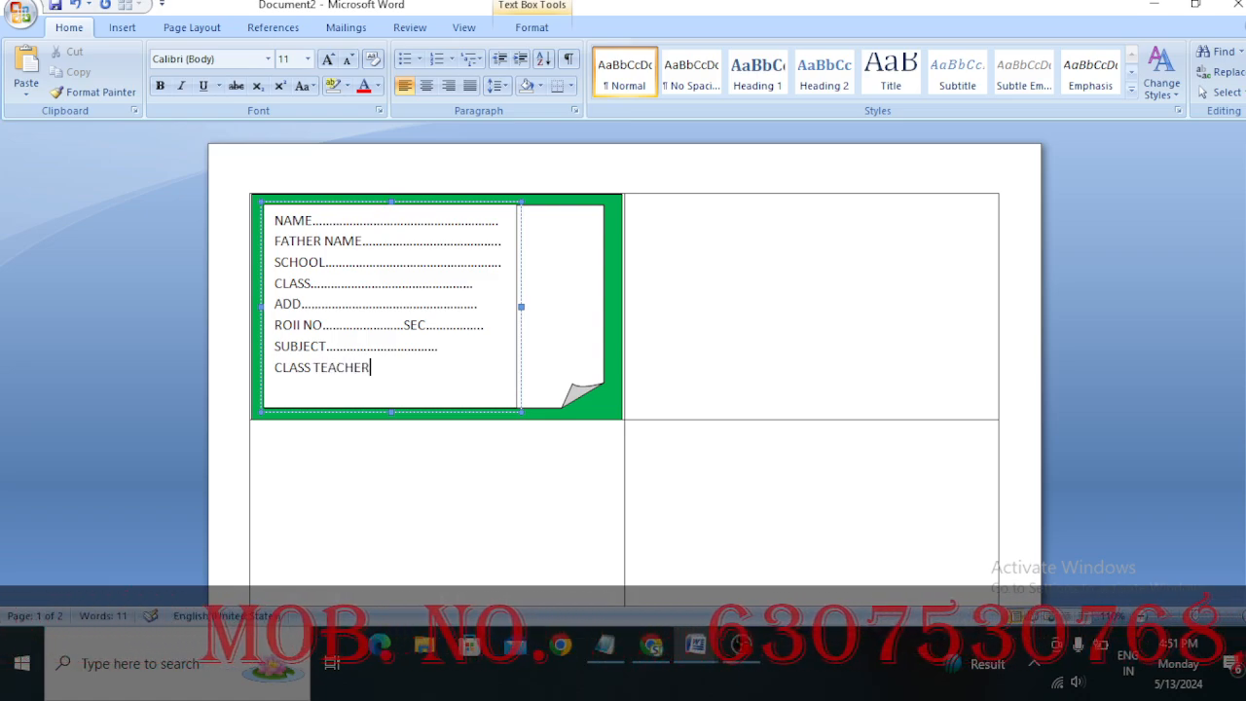
{"action": "type", "text": ".......................... "}
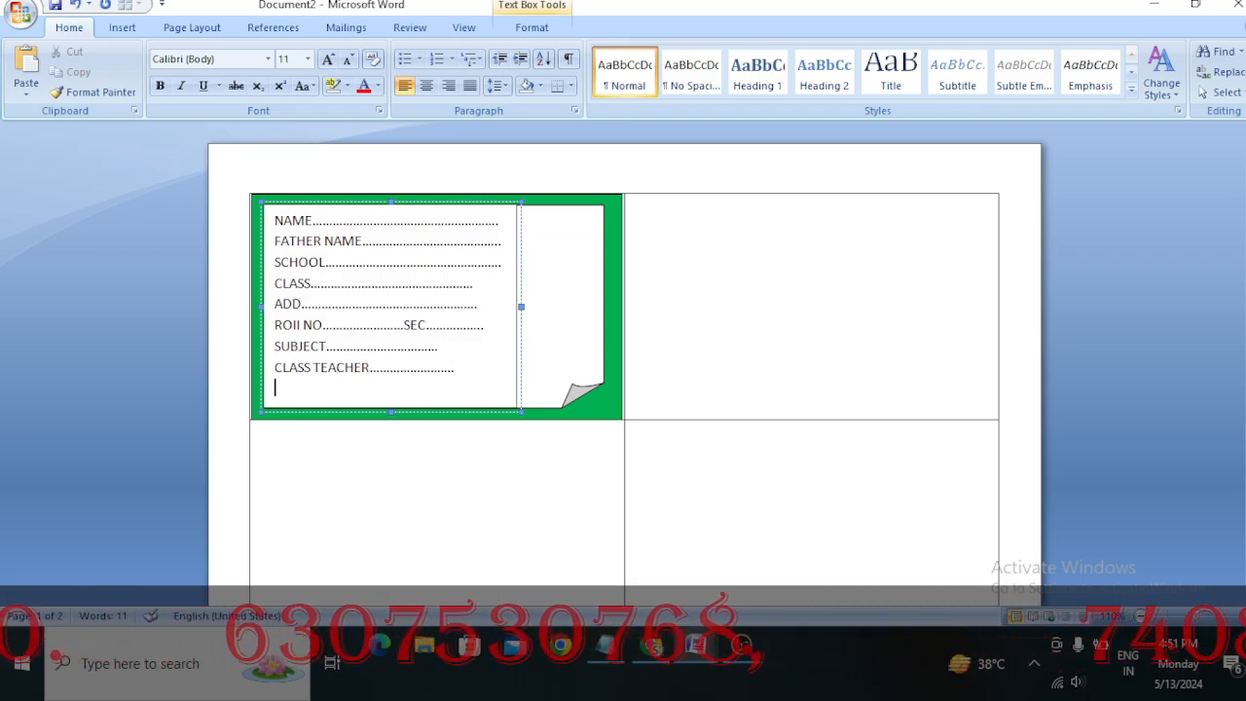
{"action": "type", "text": "MO"}
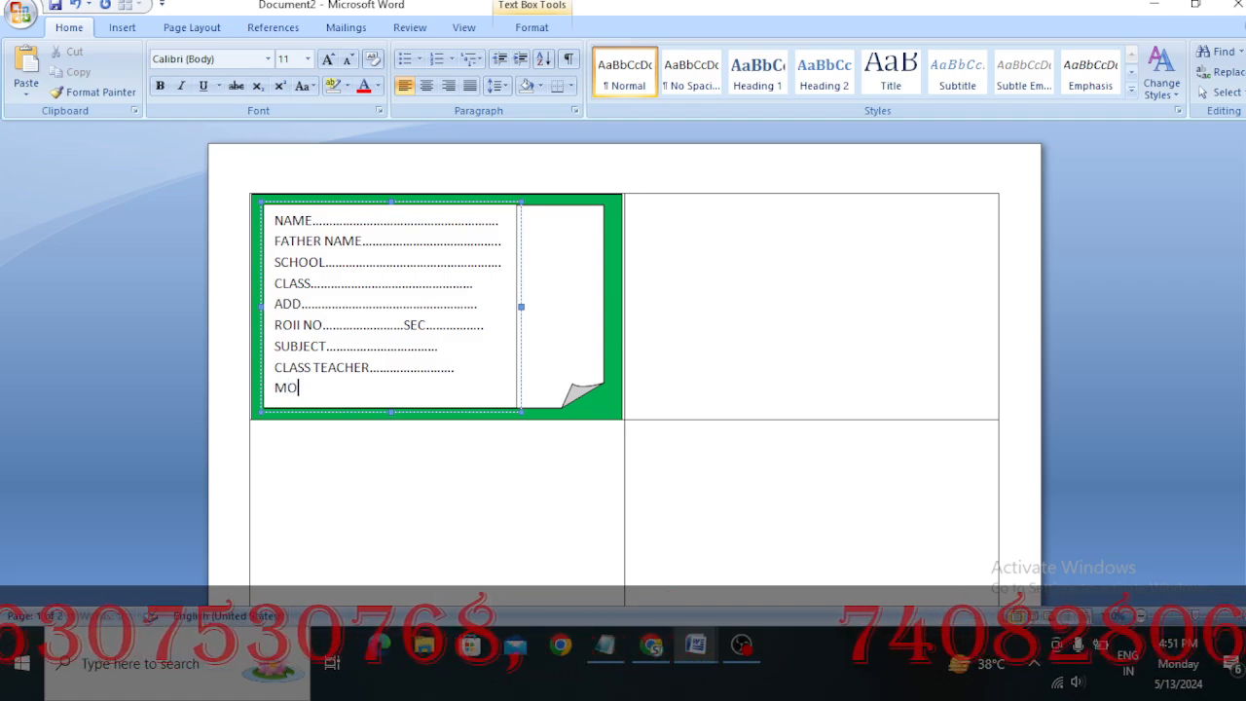
{"action": "type", "text": "BIL"}
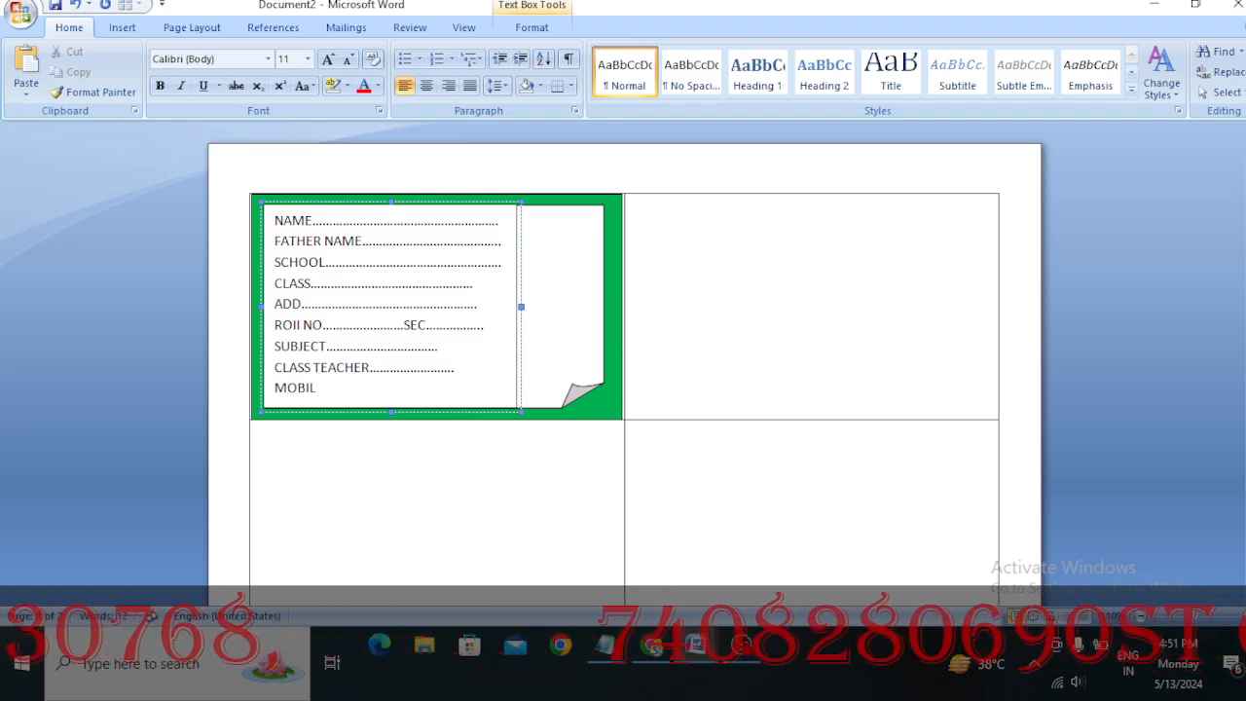
{"action": "type", "text": "E"}
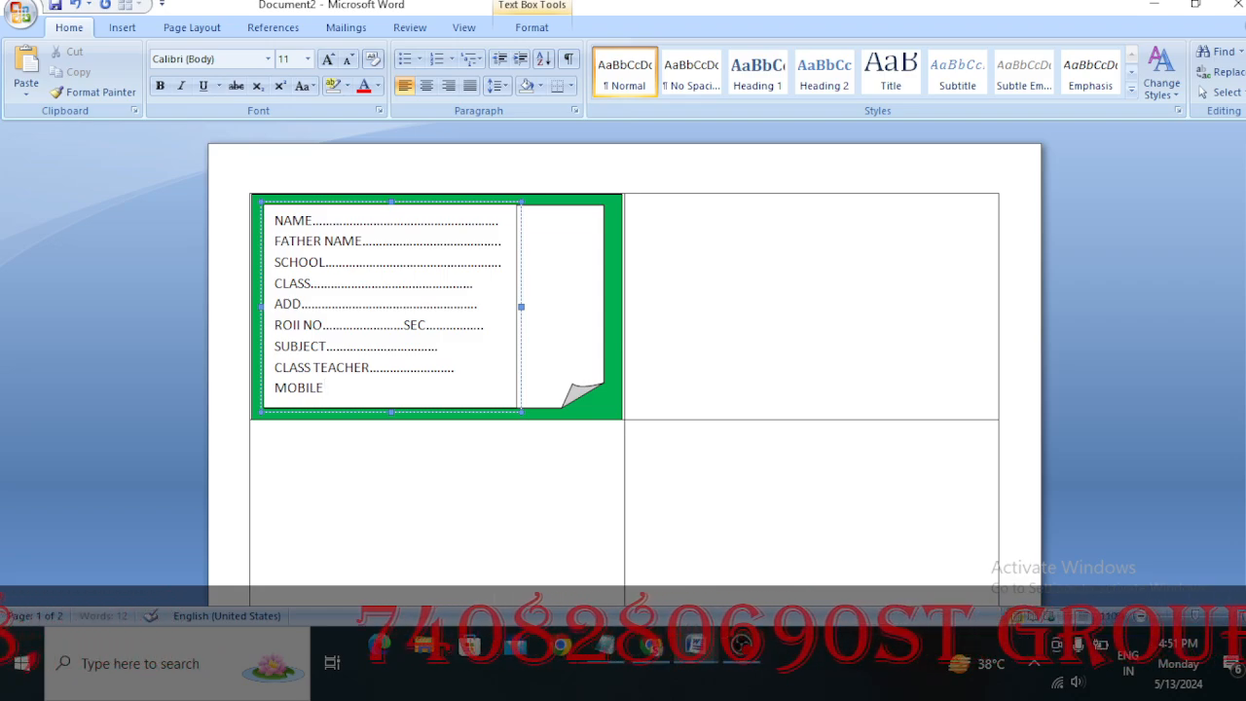
{"action": "type", "text": " NO."}
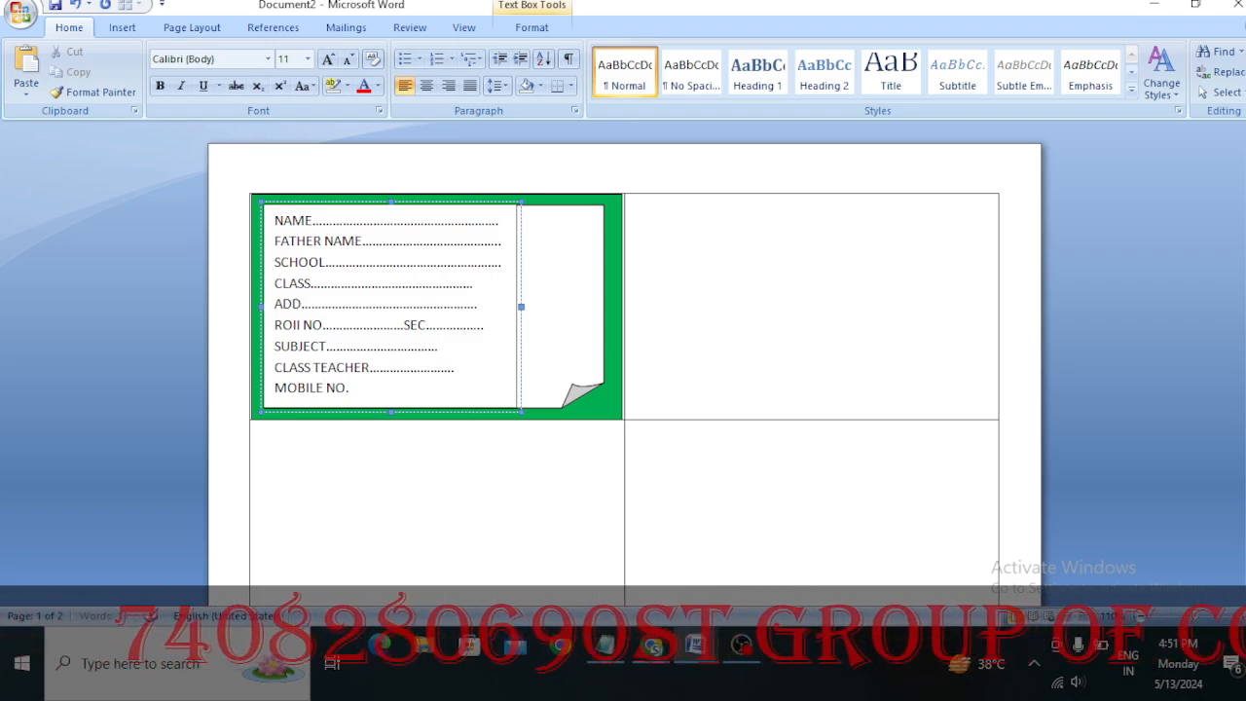
{"action": "type", "text": "............................"}
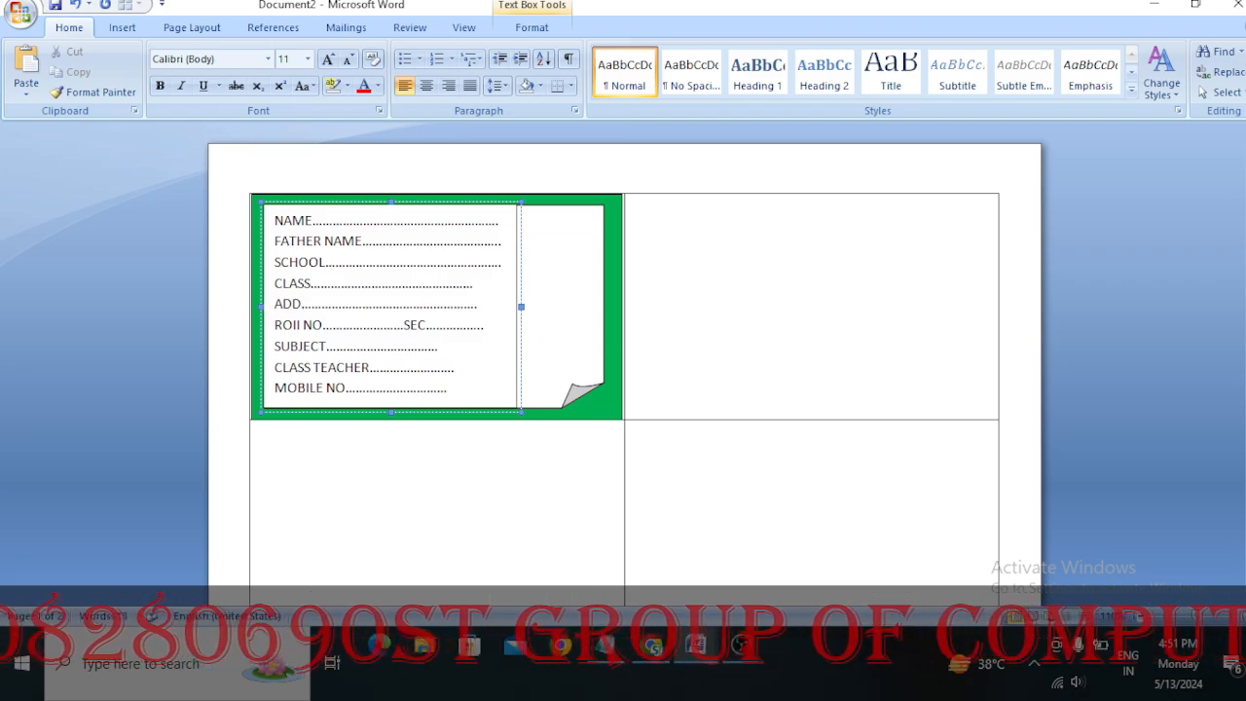
Lengthen the dotted lines of CLASS TEACHER, MOBILE NO. and SUBJECT to roughly match the end of the ADD line
{"action": "left_click", "coordinate": [468, 371]}
{"action": "type", "text": ".."}
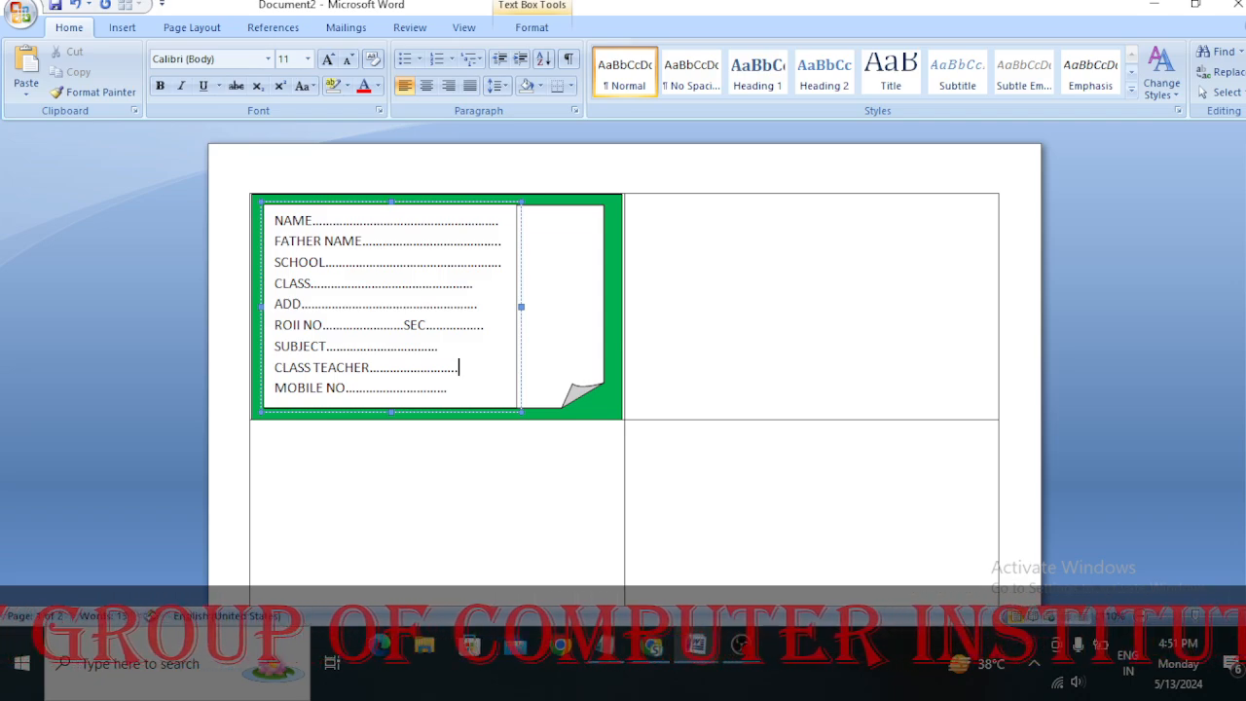
{"action": "type", "text": "......"}
{"action": "left_click", "coordinate": [457, 399]}
{"action": "type", "text": "."}
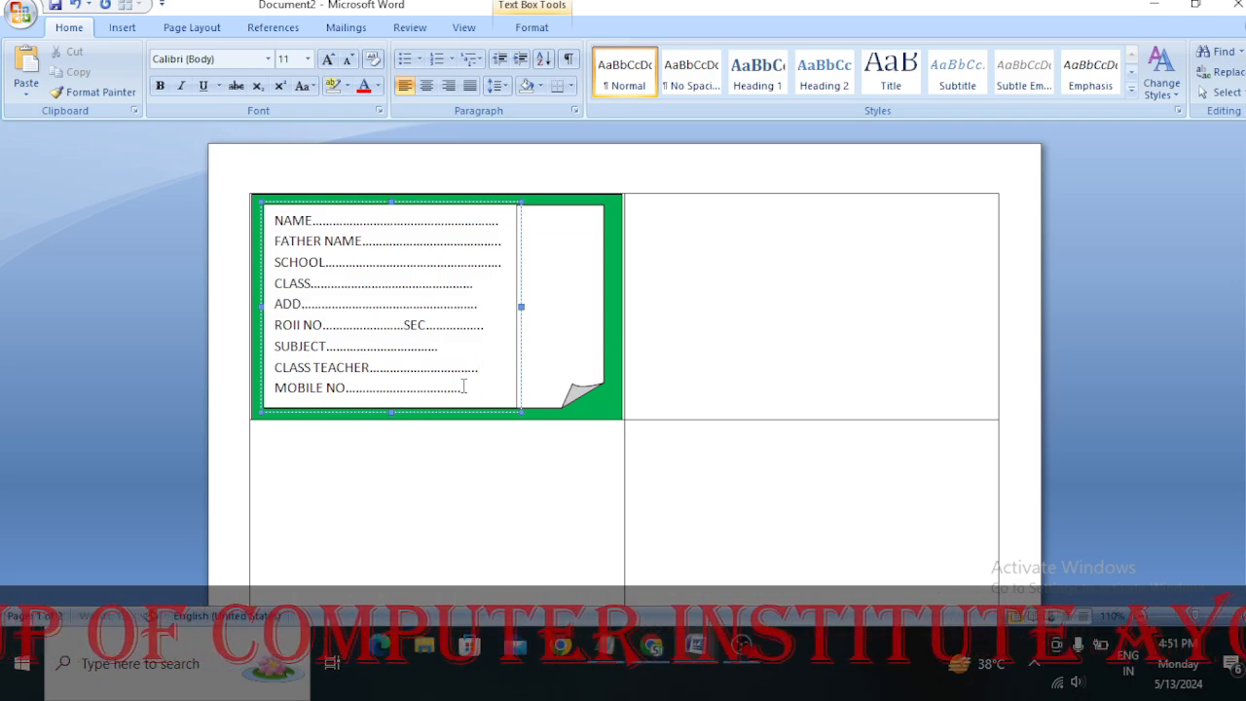
{"action": "type", "text": "...."}
{"action": "left_click", "coordinate": [458, 352]}
{"action": "type", "text": "............."}
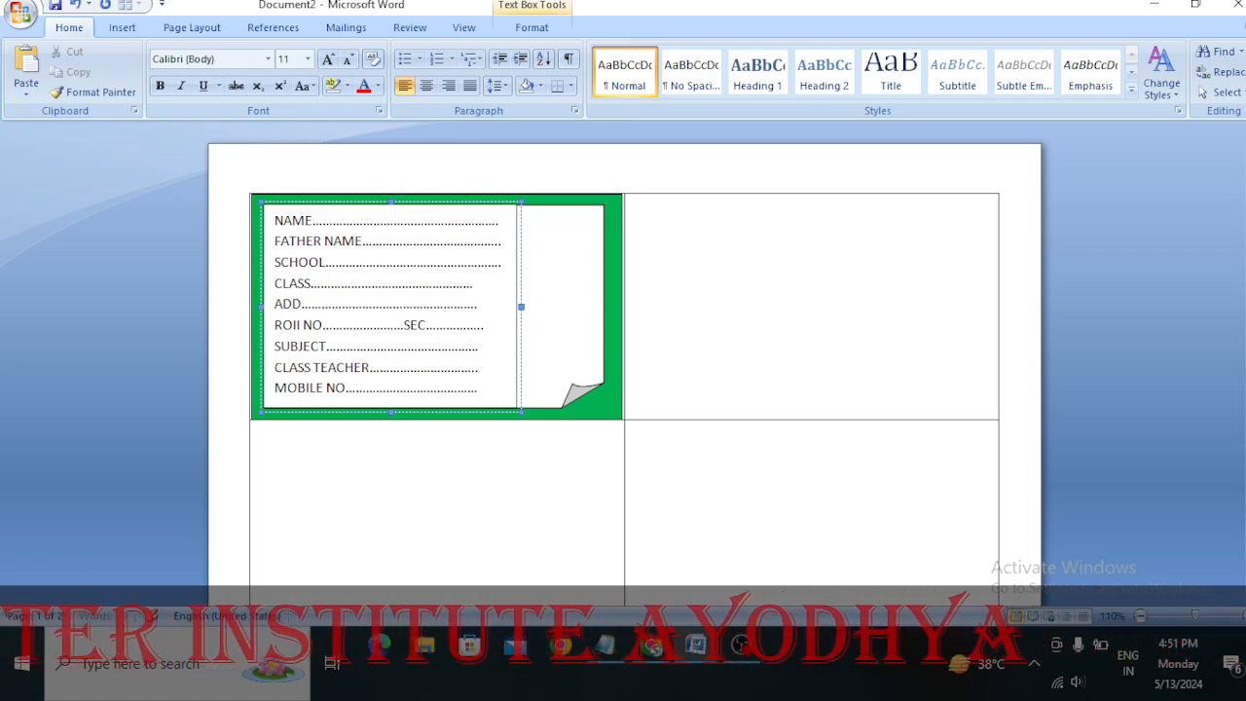
Extend the dotted lines of CLASS, ADD and SEC close to the end of the SCHOOL line
{"action": "left_click", "coordinate": [479, 304]}
{"action": "type", "text": "."}
{"action": "left_click", "coordinate": [490, 282]}
{"action": "type", "text": "........"}
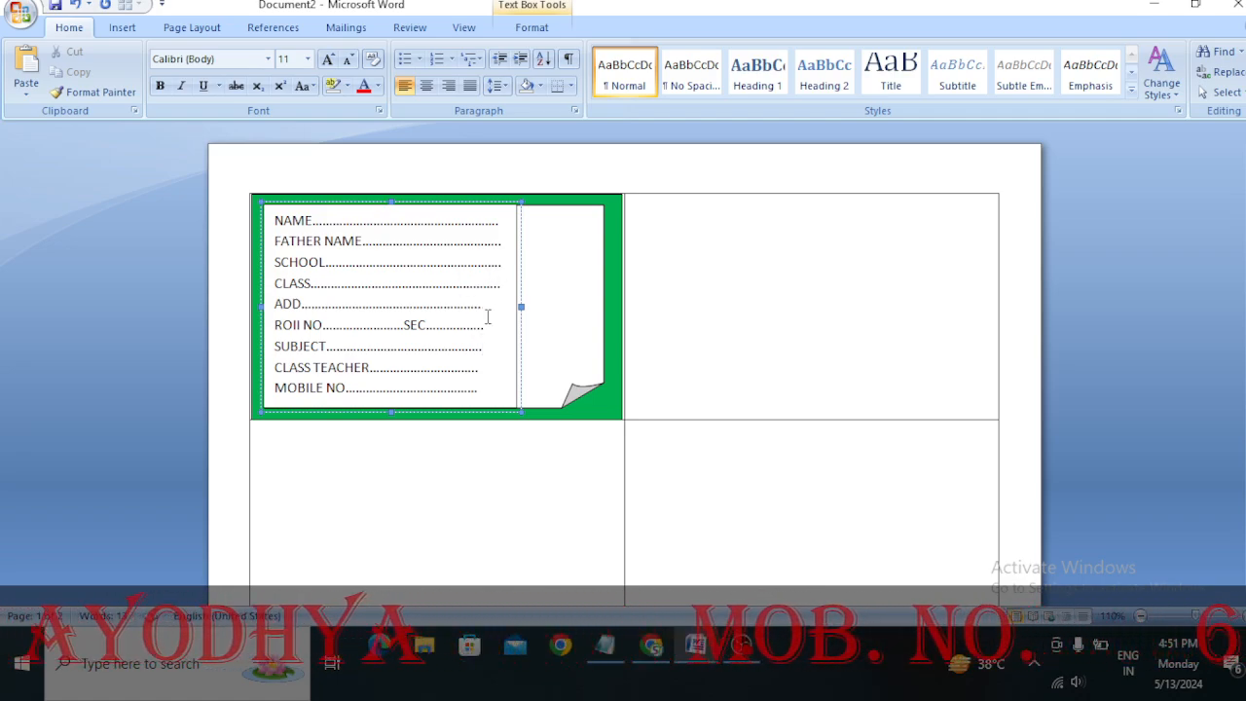
{"action": "left_click", "coordinate": [485, 315]}
{"action": "type", "text": "..."}
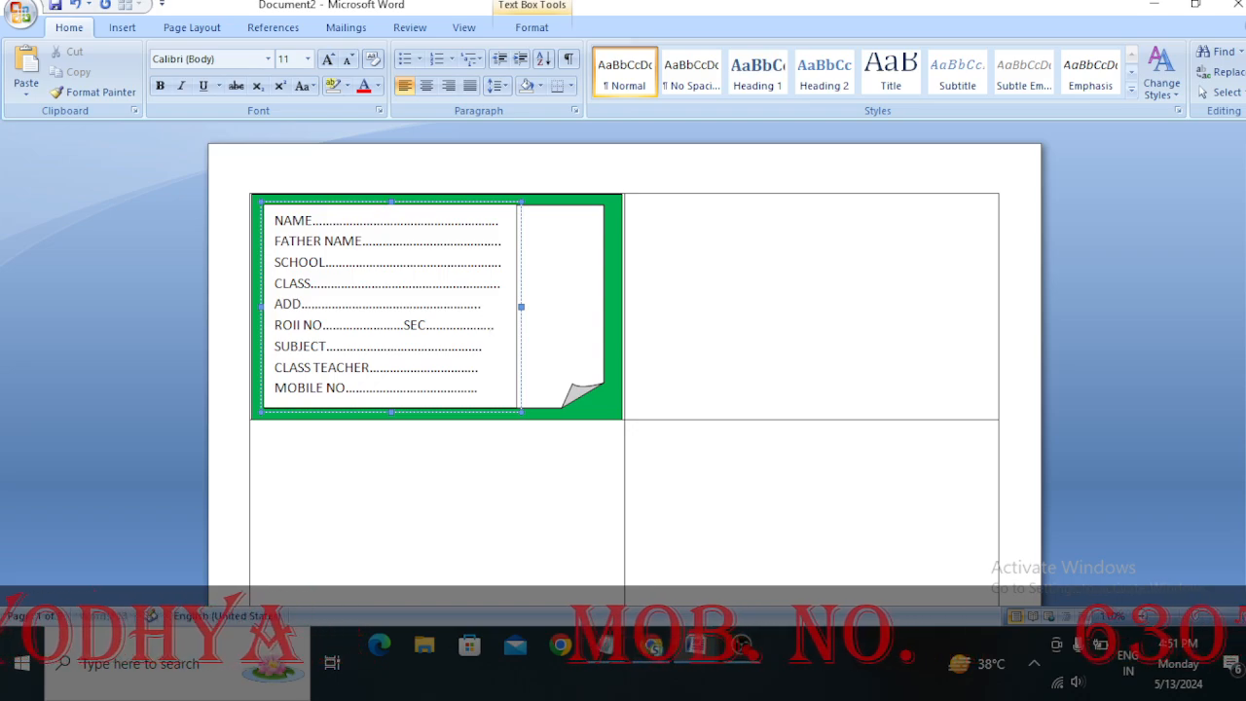
{"action": "left_click", "coordinate": [490, 306]}
{"action": "type", "text": ".."}
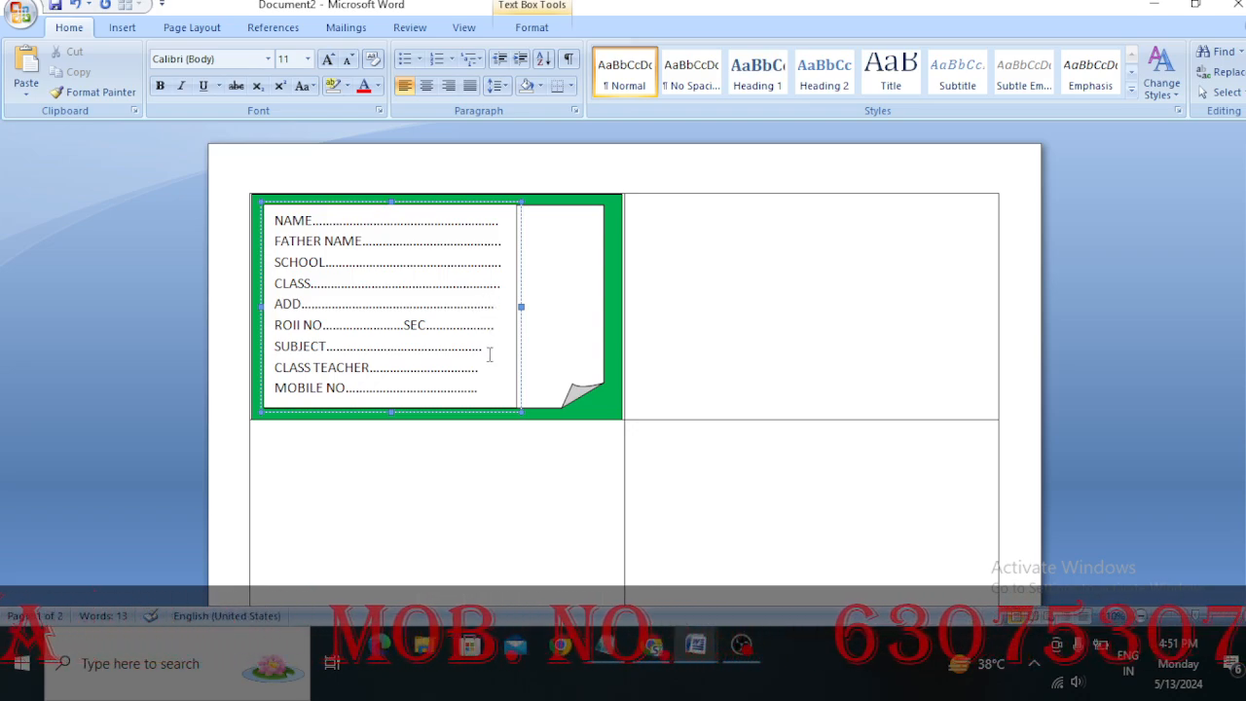
{"action": "type", "text": "...."}
Extend the SUBJECT, CLASS TEACHER and MOBILE NO. dotted lines to align with the ends of the lines above
{"action": "left_click", "coordinate": [490, 380]}
{"action": "type", "text": "...."}
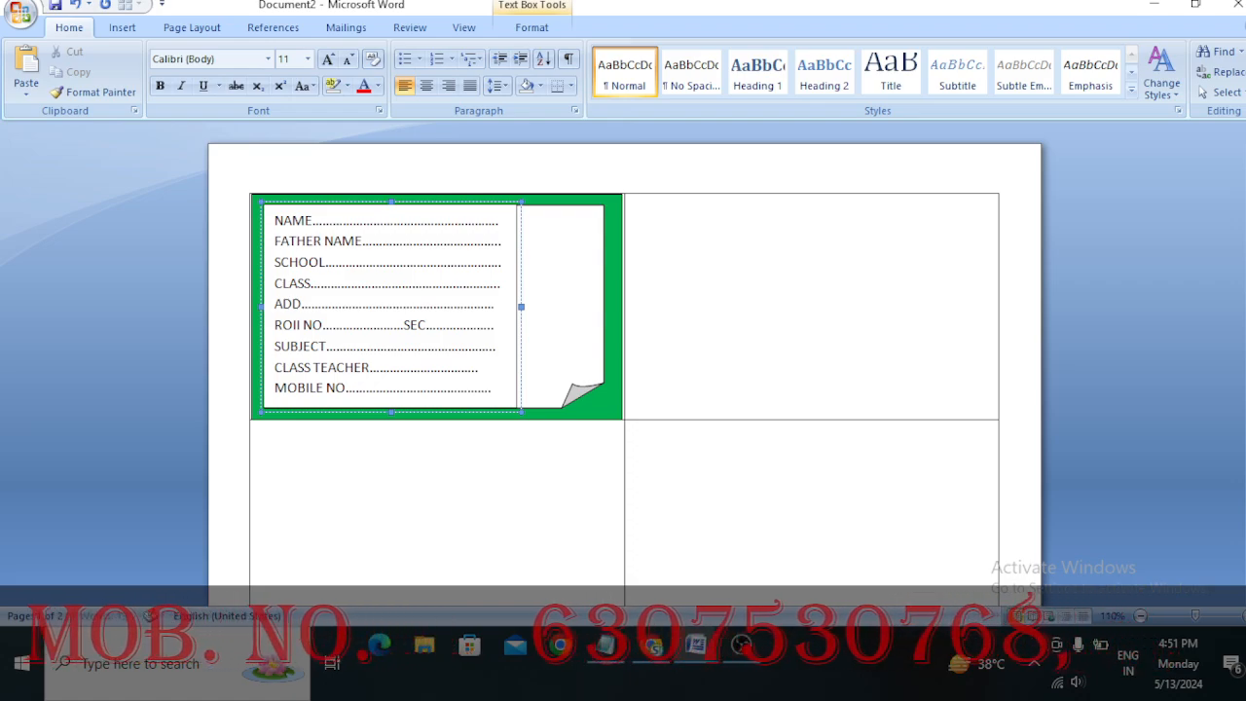
{"action": "left_click", "coordinate": [489, 367]}
{"action": "type", "text": "...."}
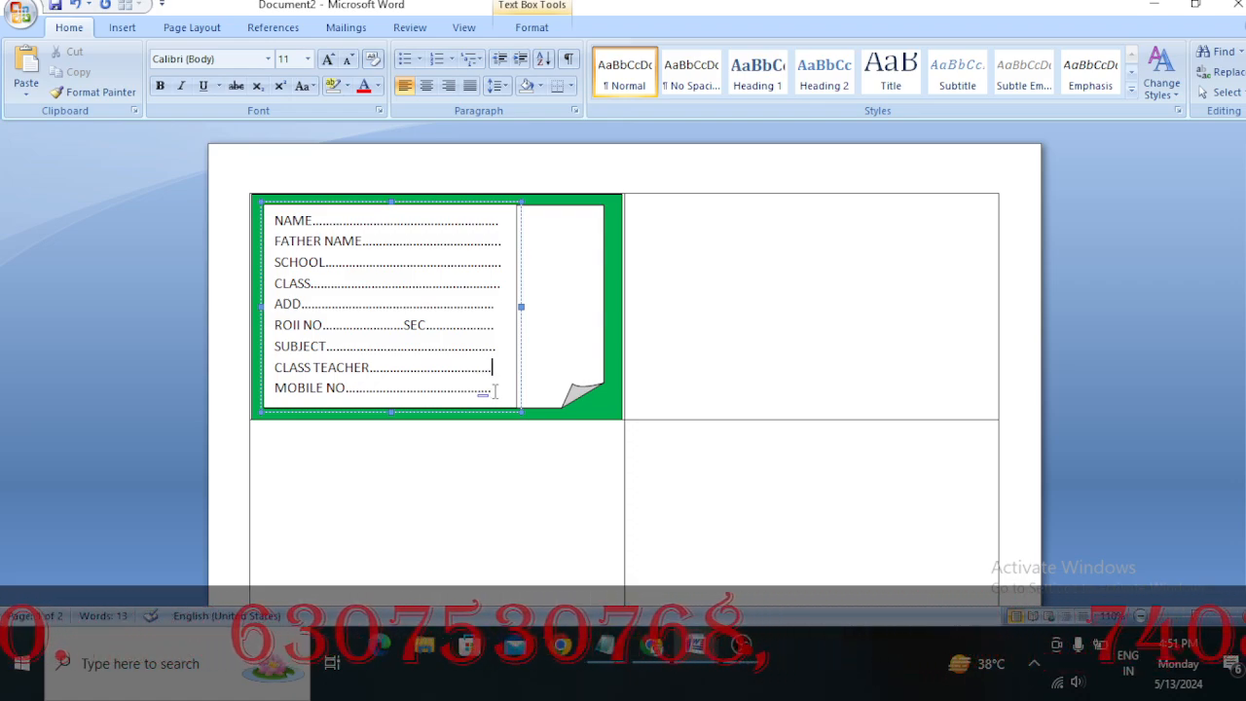
{"action": "left_click", "coordinate": [488, 389]}
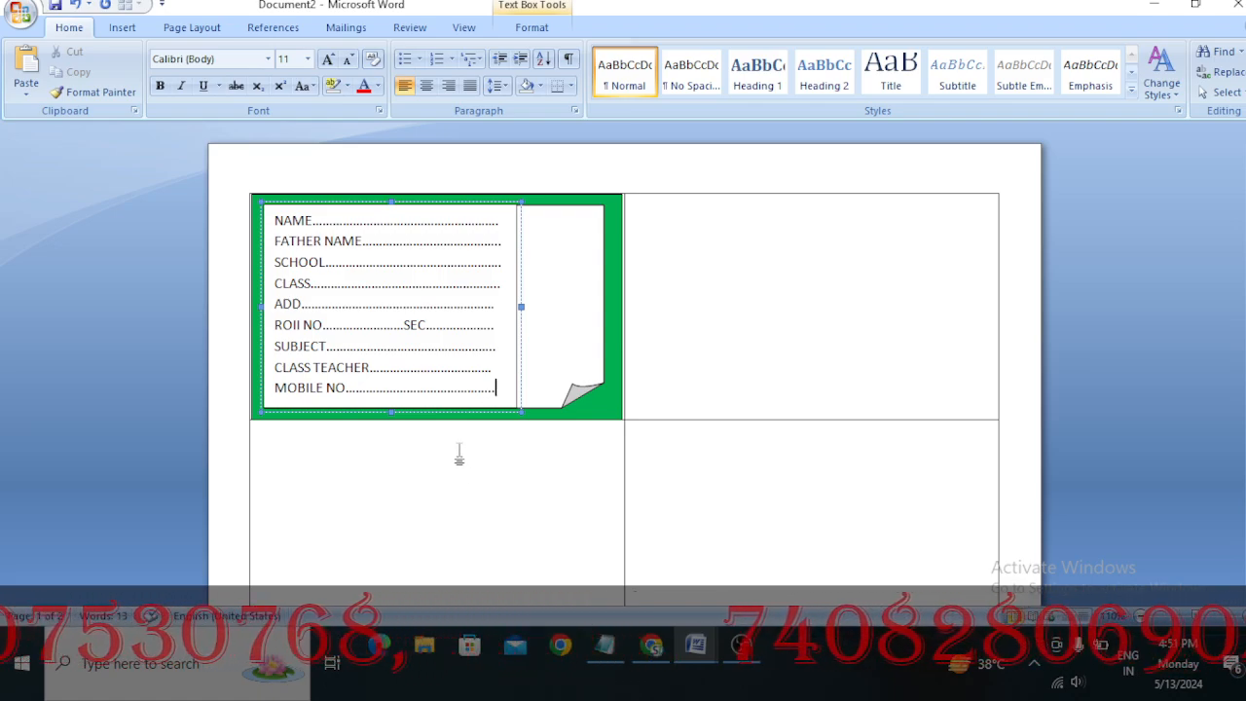
Remove the outline from the text box that holds the student detail fields
{"action": "left_click", "coordinate": [531, 29]}
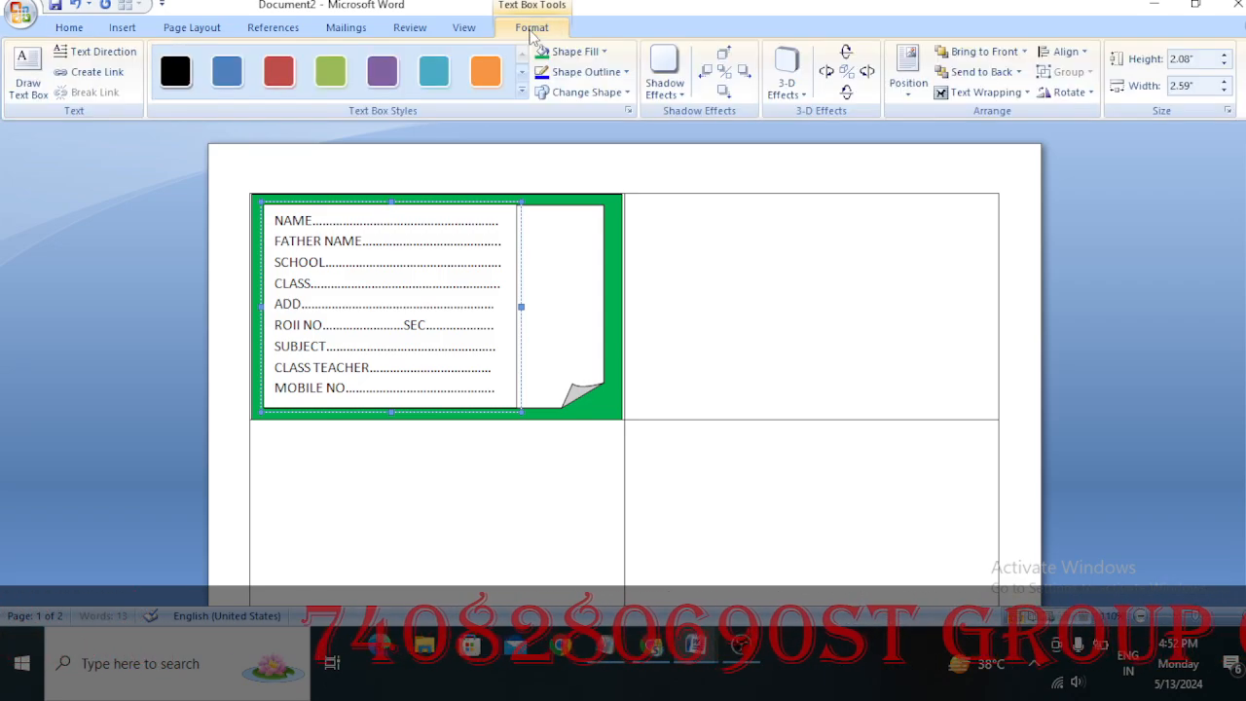
{"action": "left_click", "coordinate": [567, 83]}
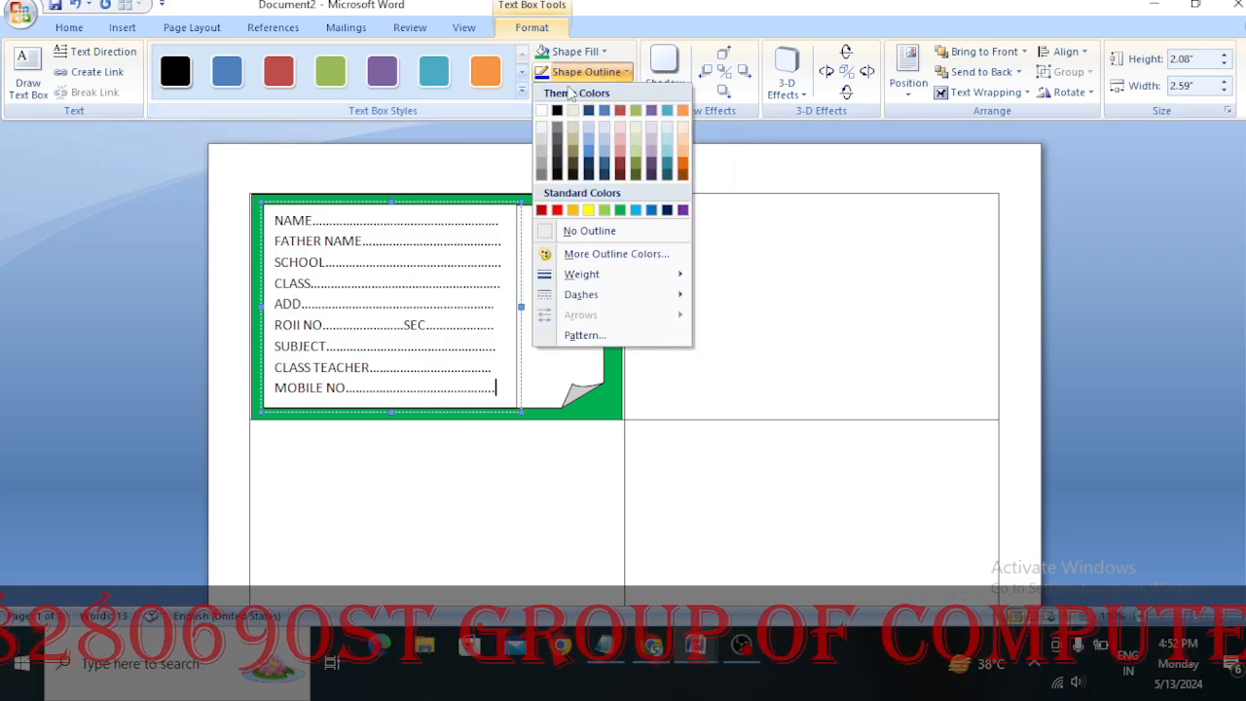
{"action": "left_click", "coordinate": [609, 232]}
{"action": "left_click", "coordinate": [662, 279]}
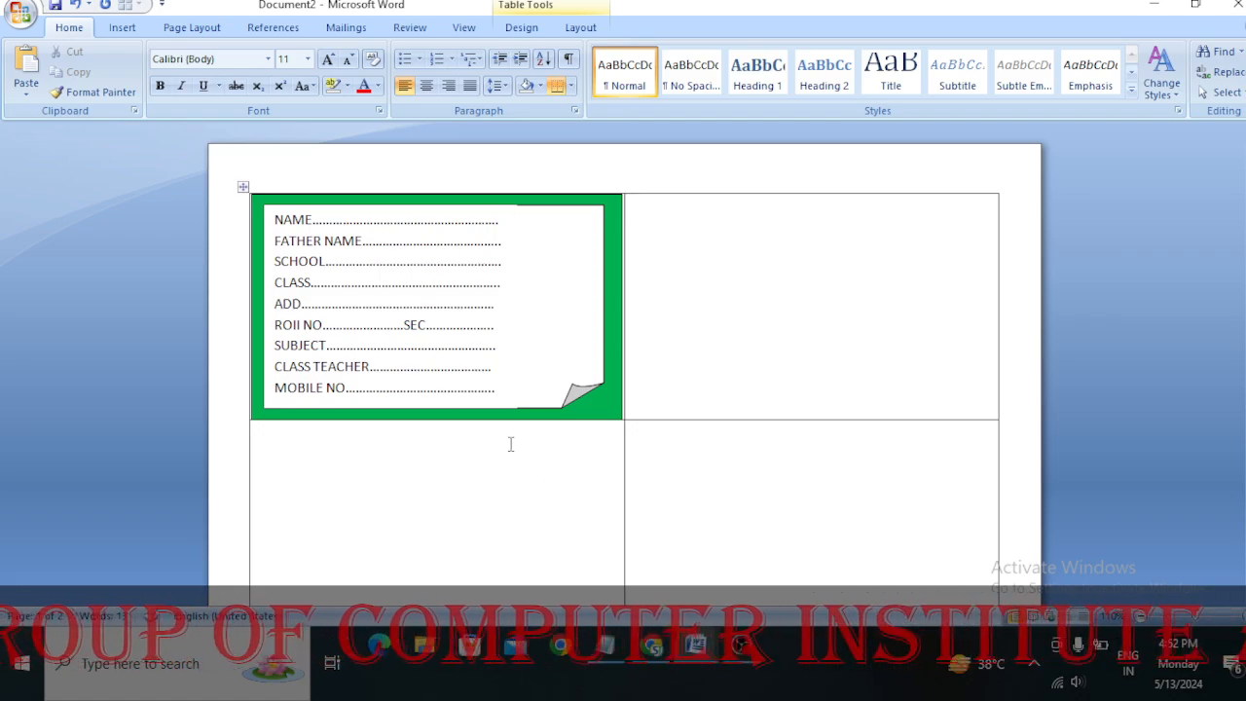
Draw a rounded rectangle about 1.49" high and 0.98" wide beside the dotted field lines, inside the card's green frame
{"action": "left_click", "coordinate": [121, 27]}
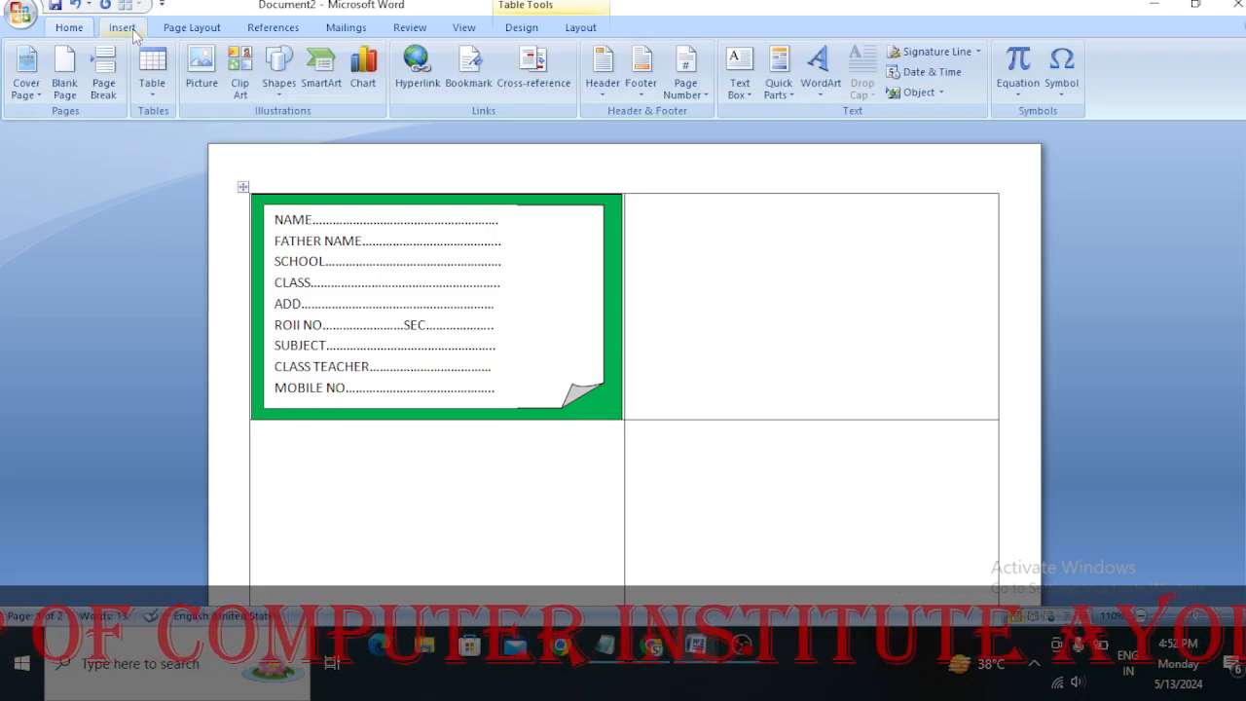
{"action": "left_click", "coordinate": [279, 68]}
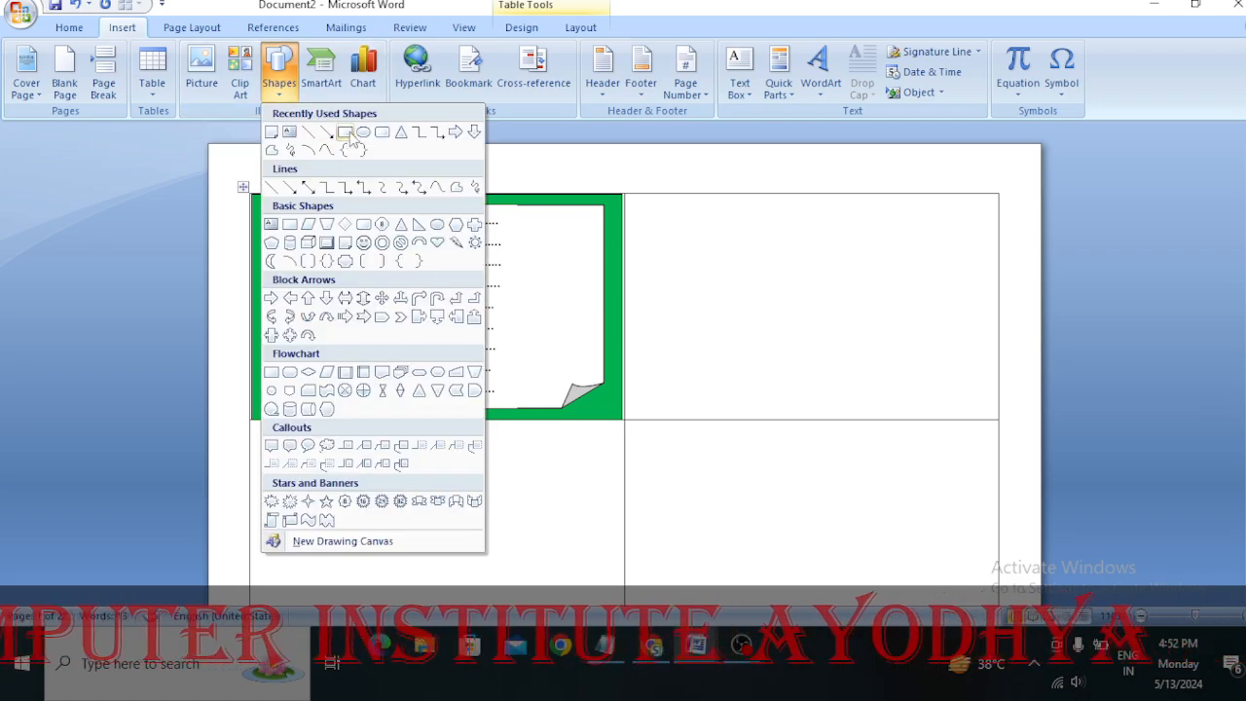
{"action": "left_click", "coordinate": [383, 133]}
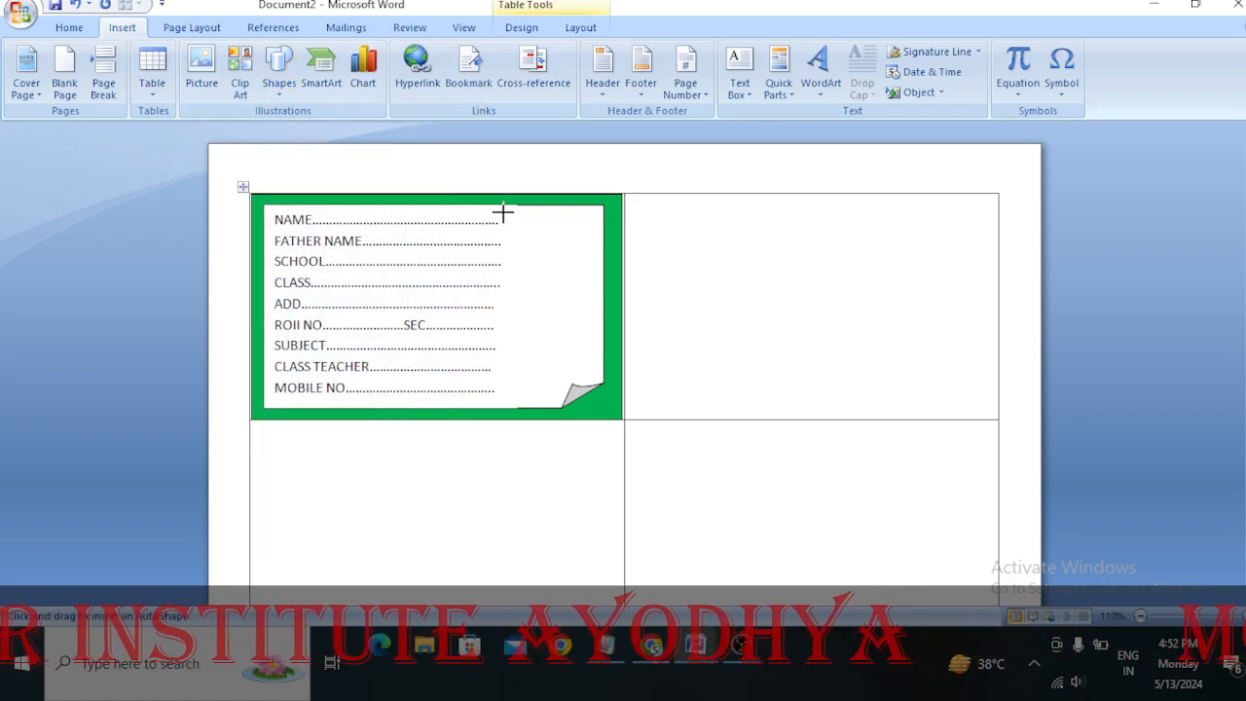
{"action": "left_click_drag", "start_coordinate": [517, 220], "coordinate": [588, 366]}
{"action": "left_click_drag", "start_coordinate": [517, 292], "coordinate": [502, 292]}
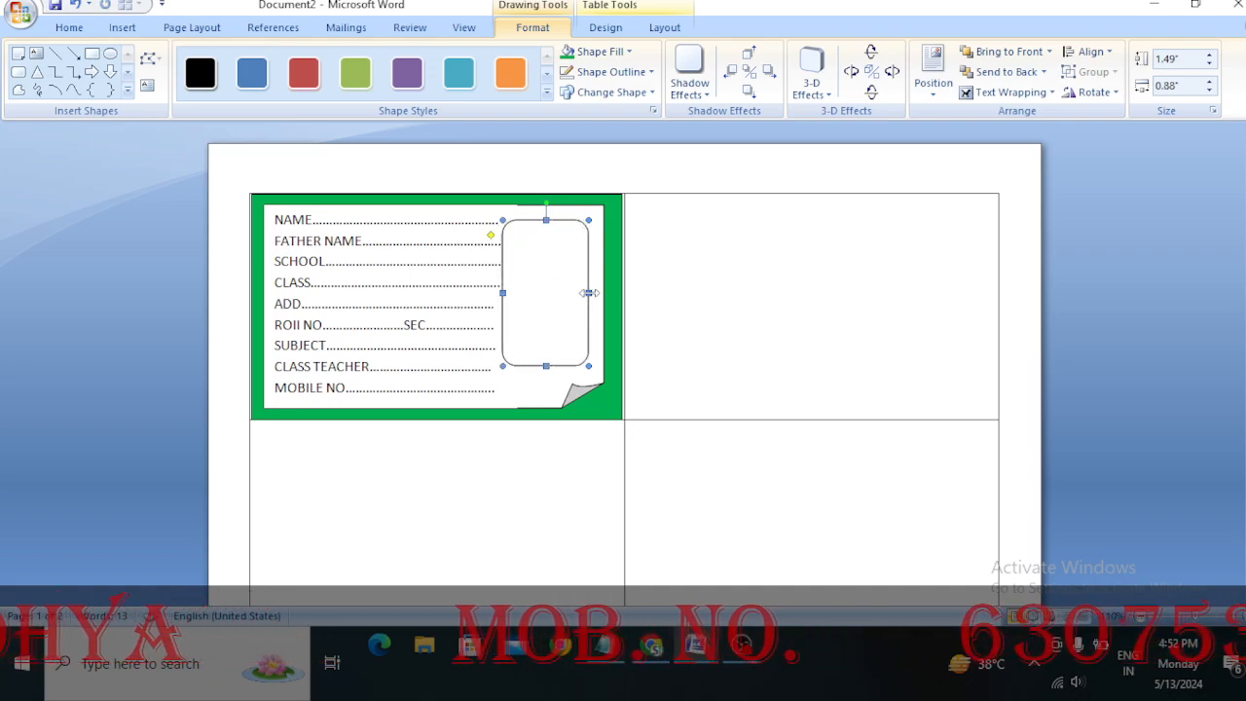
{"action": "left_click_drag", "start_coordinate": [589, 292], "coordinate": [598, 291]}
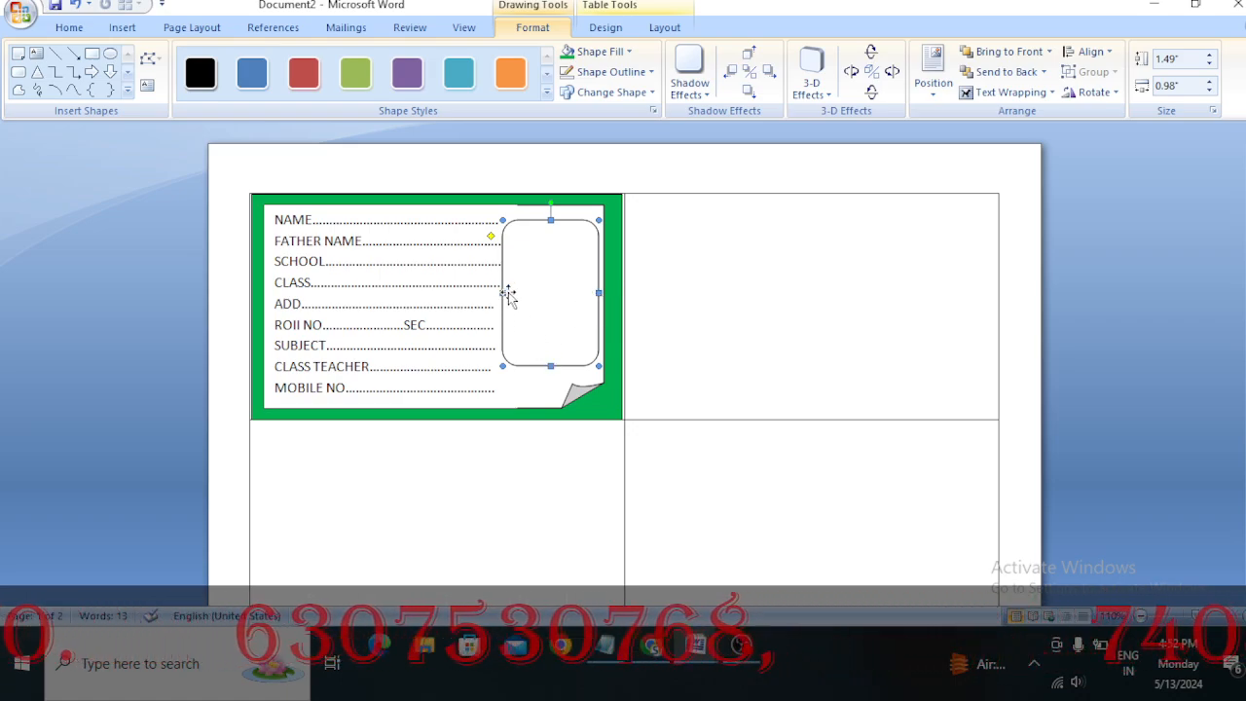
{"action": "left_click_drag", "start_coordinate": [503, 289], "coordinate": [500, 288]}
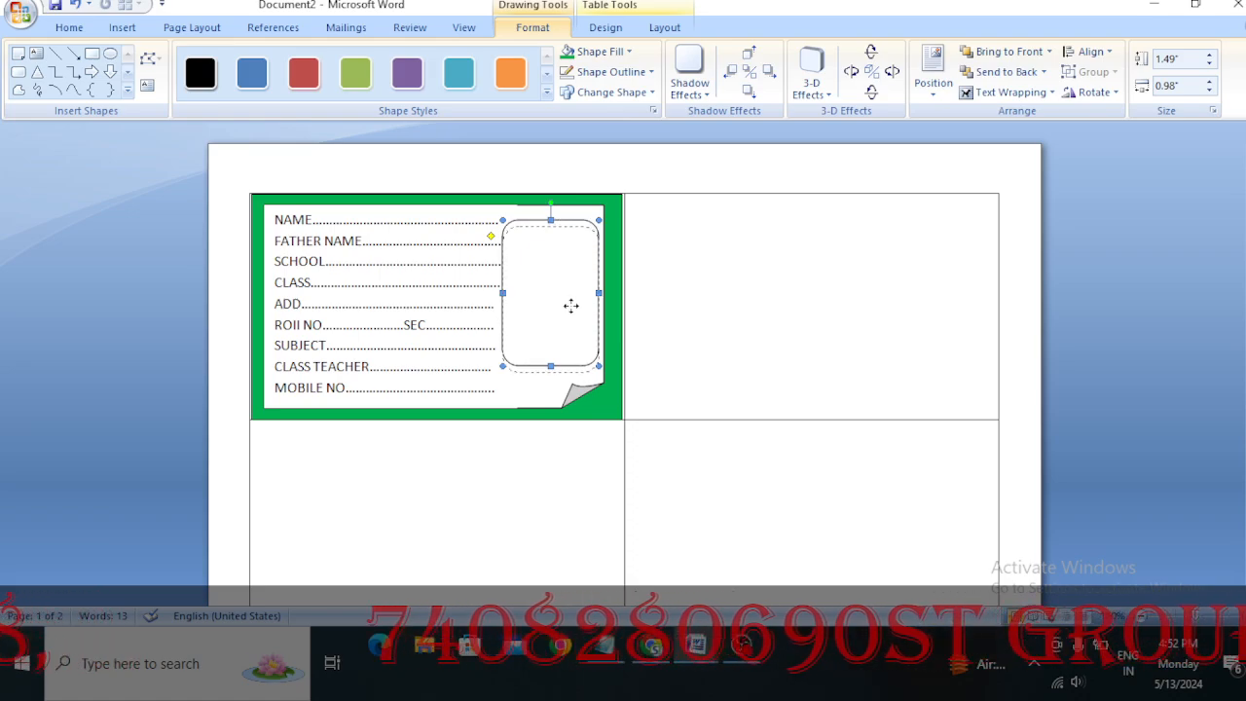
{"action": "left_click_drag", "start_coordinate": [571, 302], "coordinate": [571, 307]}
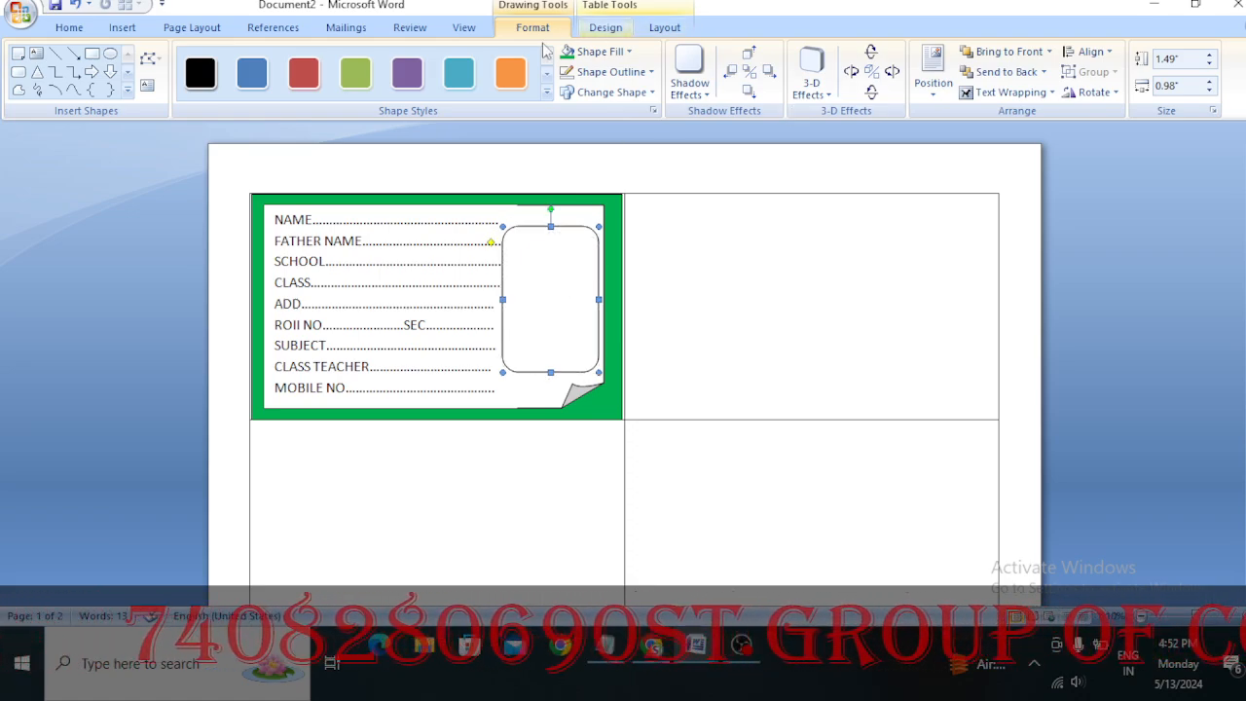
Remove the rounded rectangle's outline and fill the shape with the DOR picture from the Desktop
{"action": "left_click", "coordinate": [613, 72]}
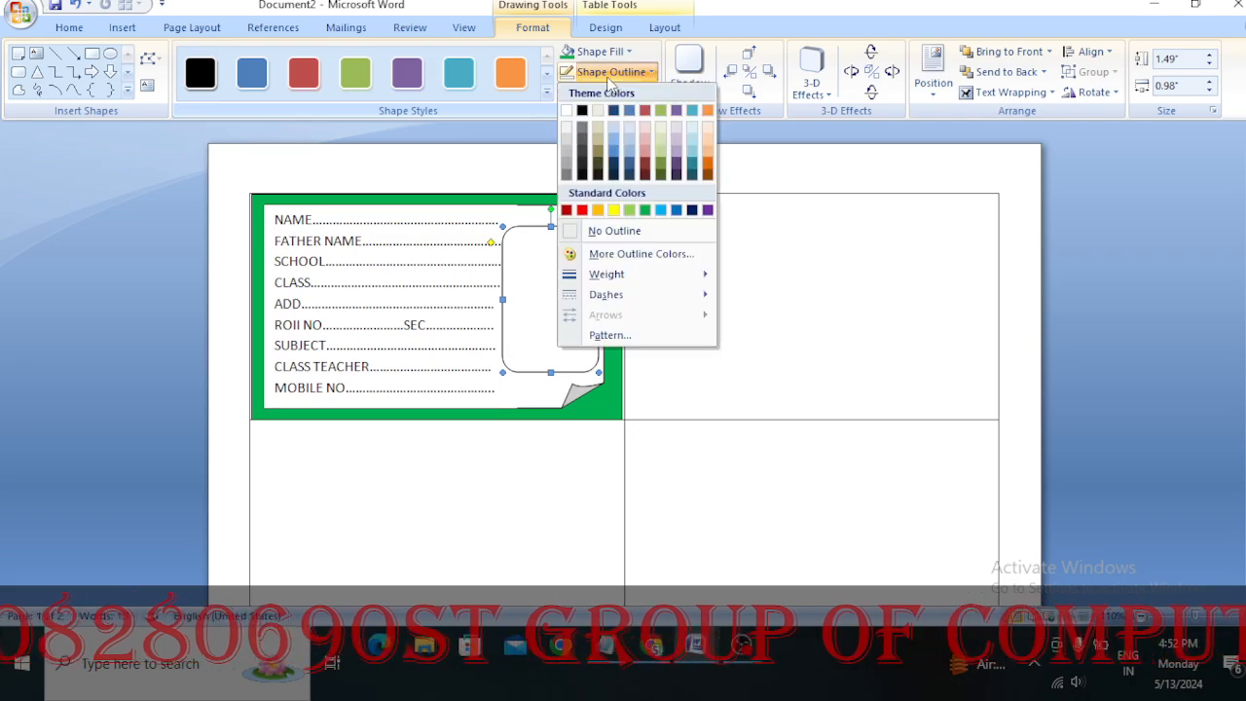
{"action": "left_click", "coordinate": [621, 233]}
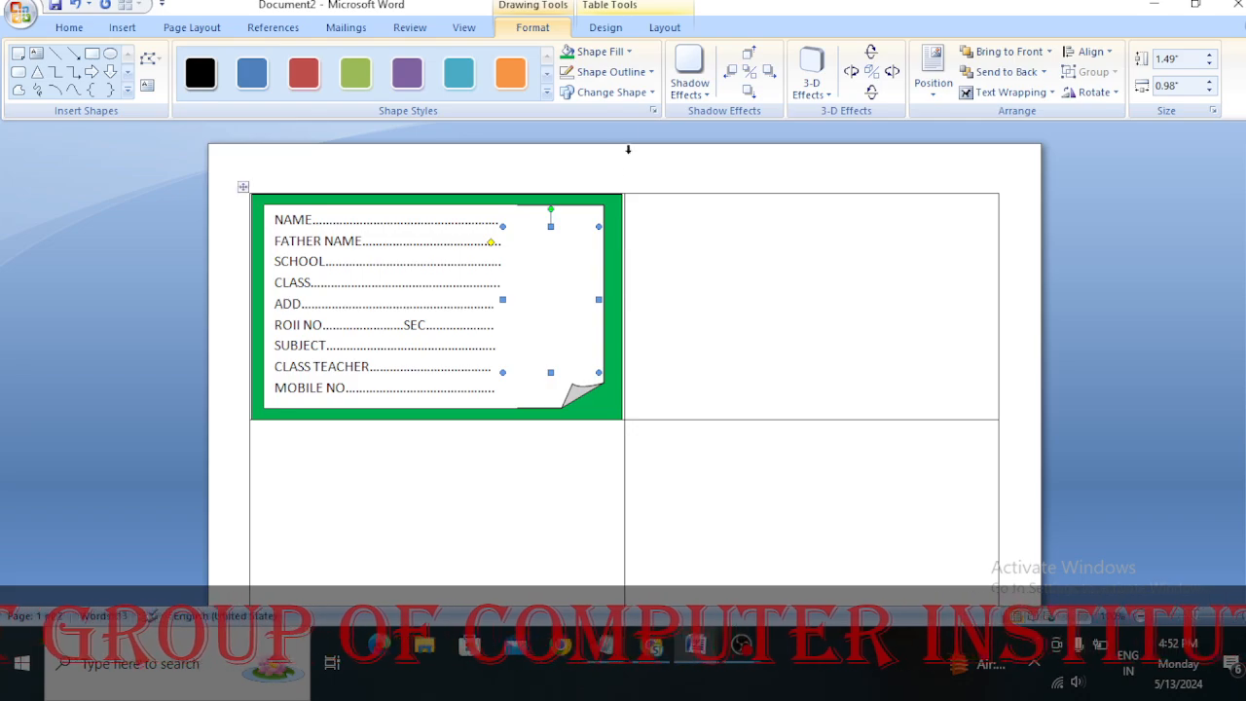
{"action": "left_click", "coordinate": [628, 51]}
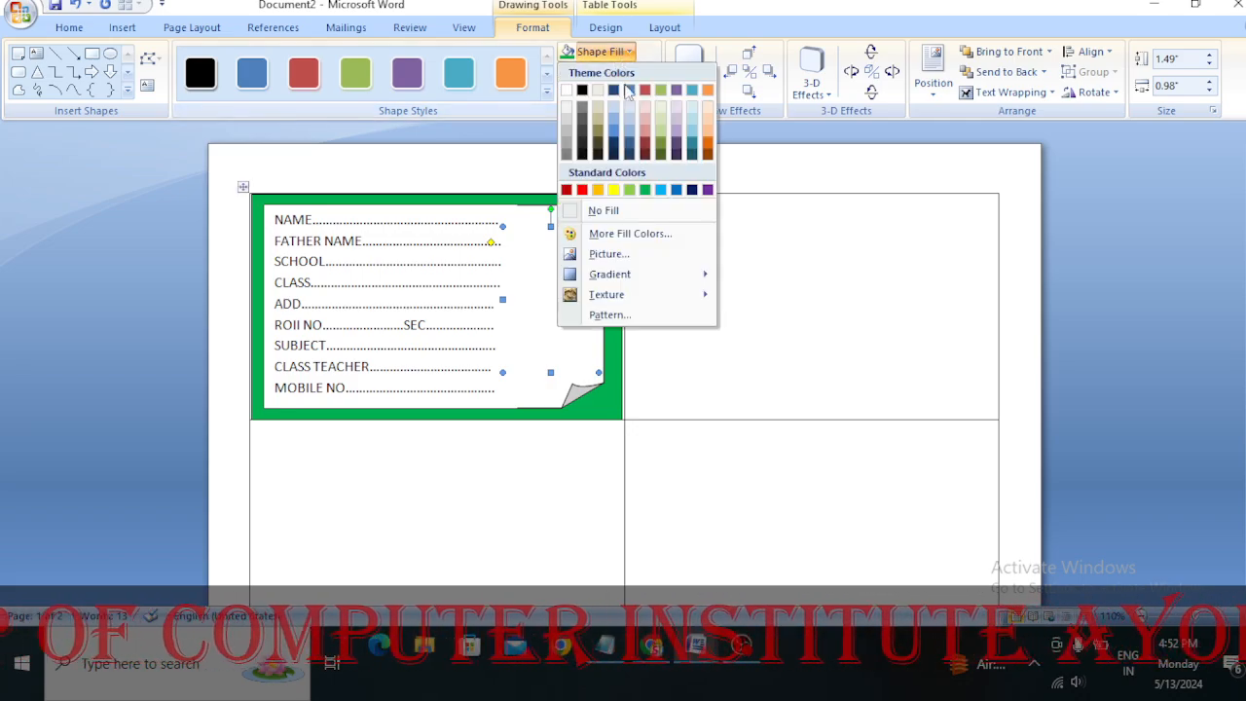
{"action": "left_click", "coordinate": [647, 255]}
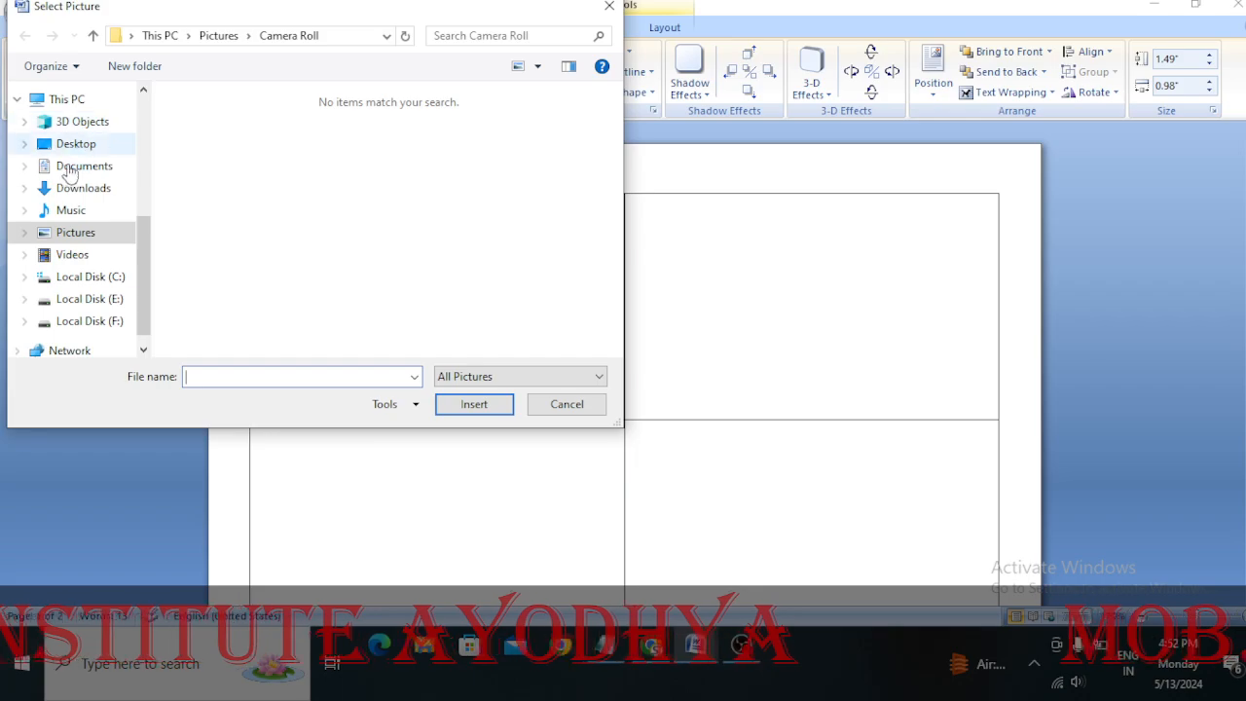
{"action": "left_click", "coordinate": [97, 148]}
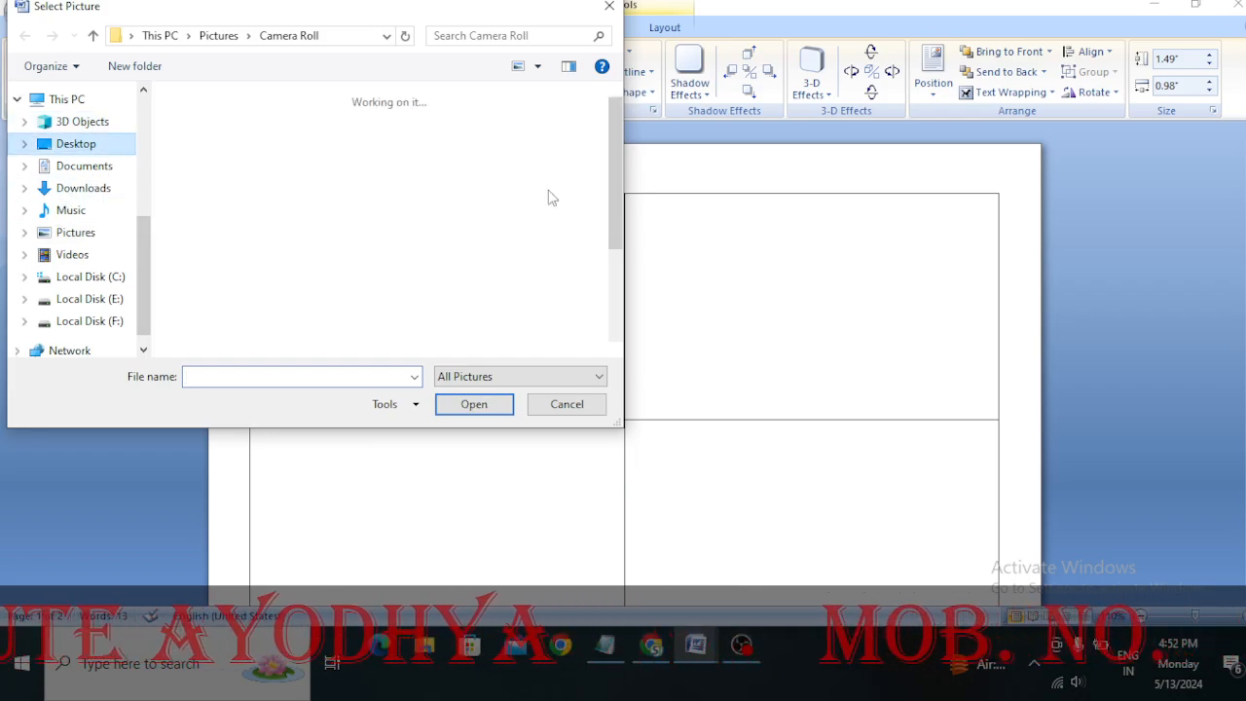
{"action": "scroll", "coordinate": [429, 330], "scroll_direction": "down", "scroll_amount": 3}
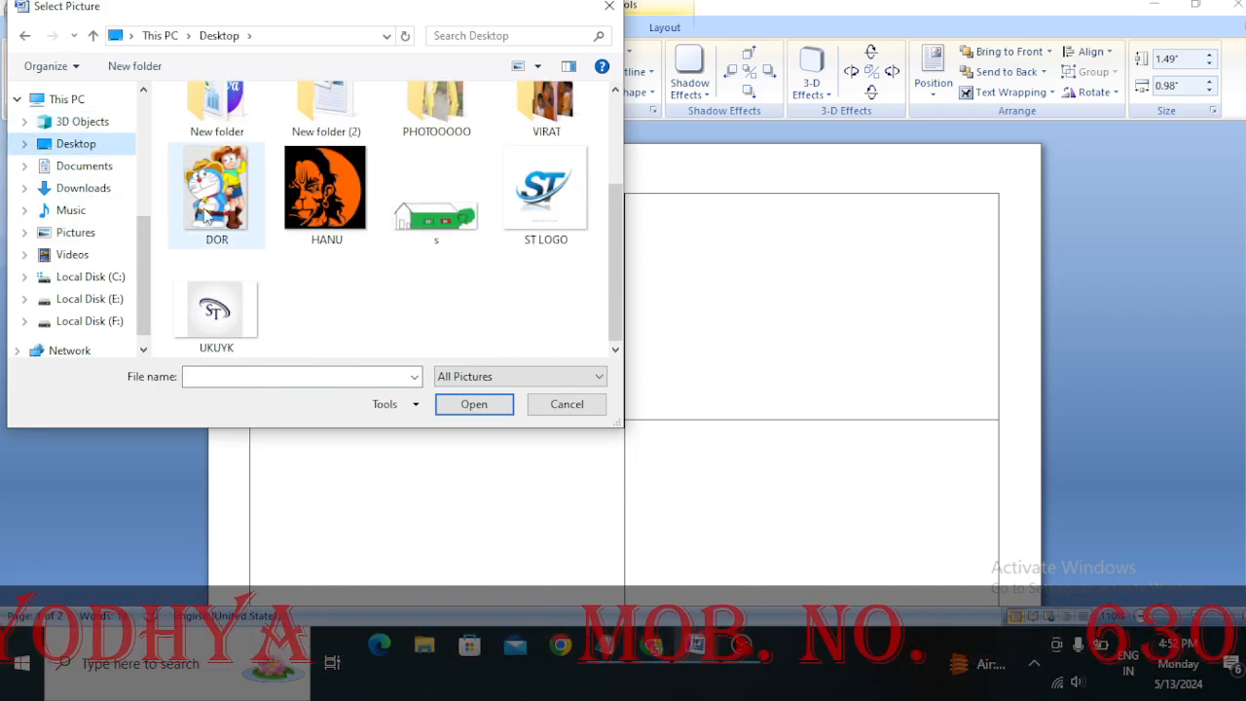
{"action": "double_click", "coordinate": [208, 210]}
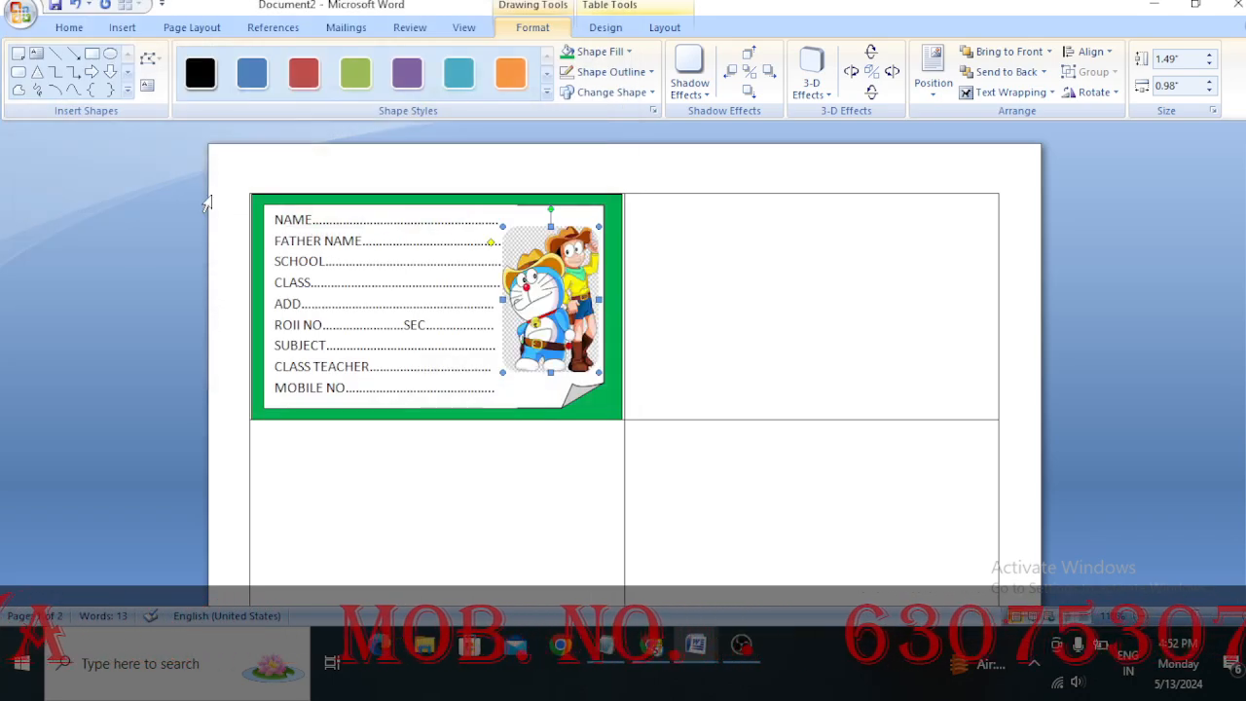
{"action": "left_click", "coordinate": [760, 300]}
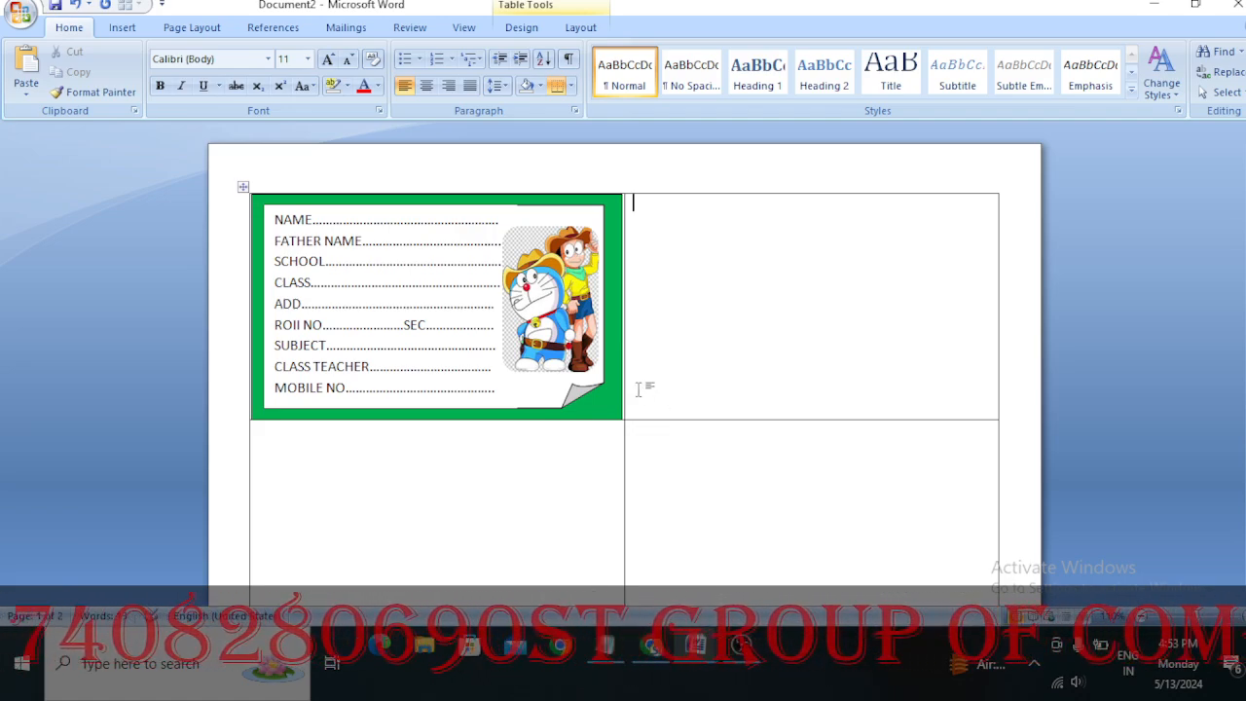
{"action": "scroll", "coordinate": [676, 419], "scroll_direction": "down", "scroll_amount": 8}
{"action": "scroll", "coordinate": [673, 465], "scroll_direction": "up", "scroll_amount": 8}
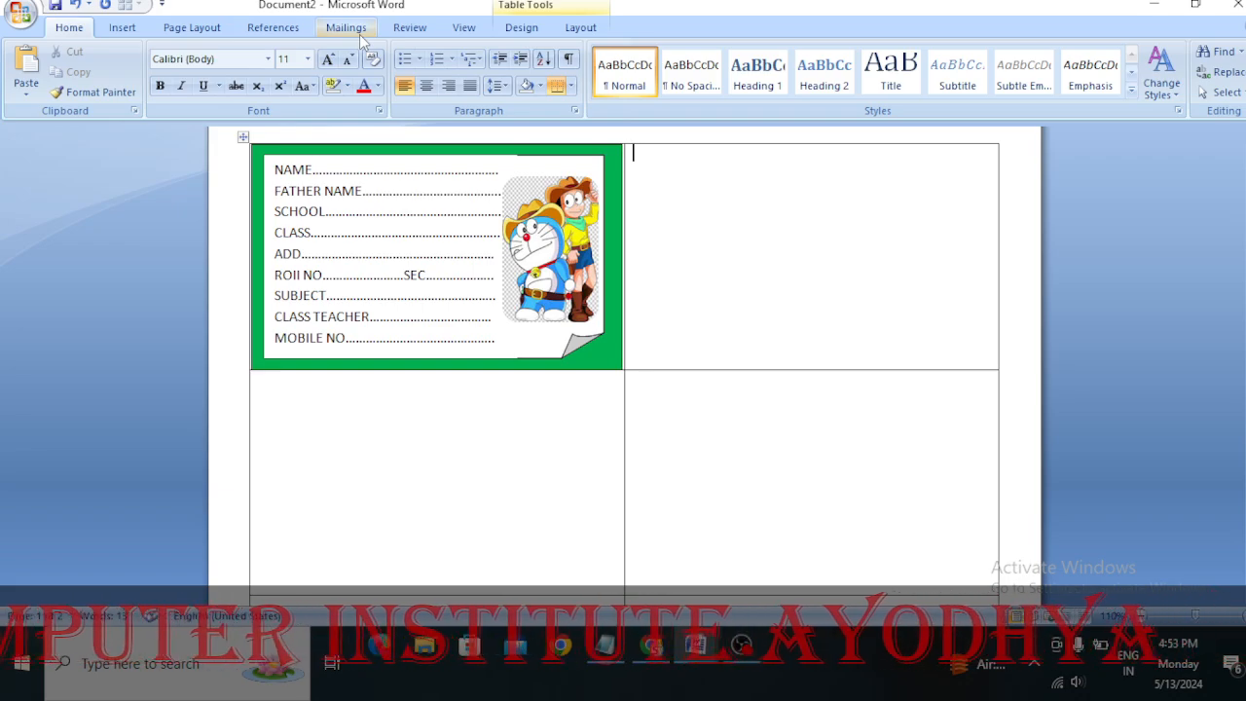
{"action": "key", "text": "super"}
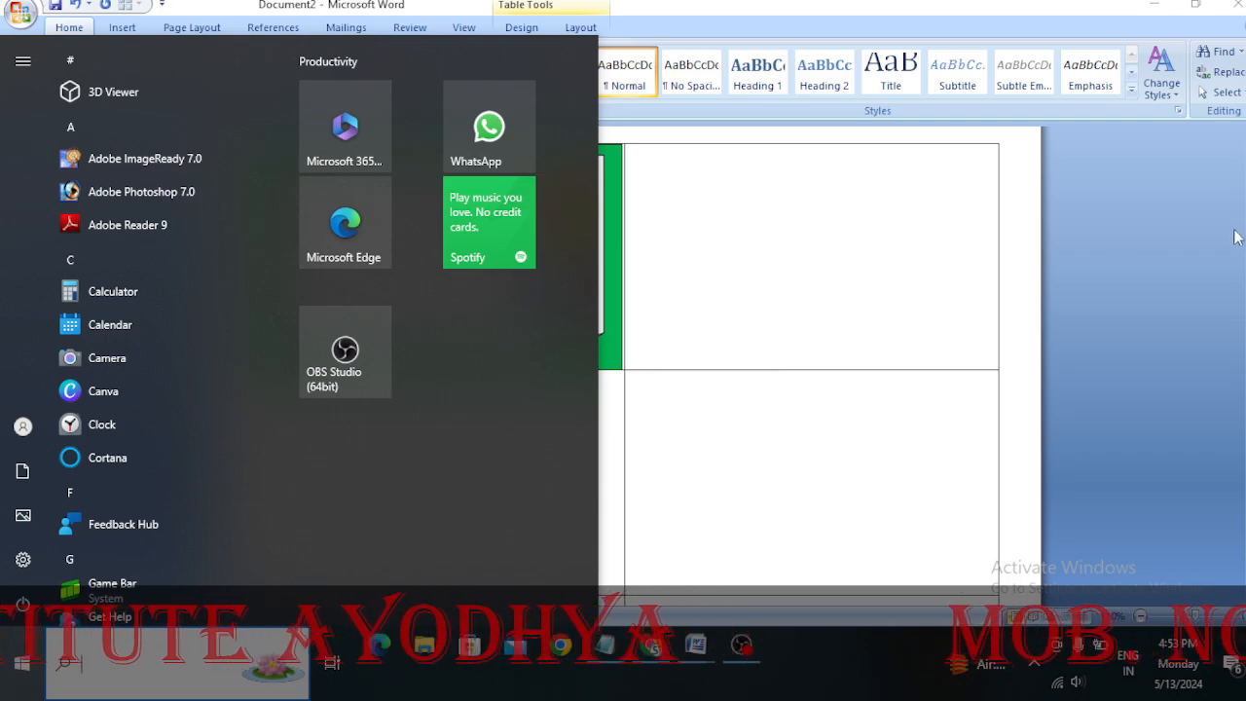
{"action": "left_click", "coordinate": [921, 237]}
Start a Labels mail merge with Avery A4/A5 product 3600, and undo the clearing of the document to restore the card
{"action": "left_click", "coordinate": [345, 27]}
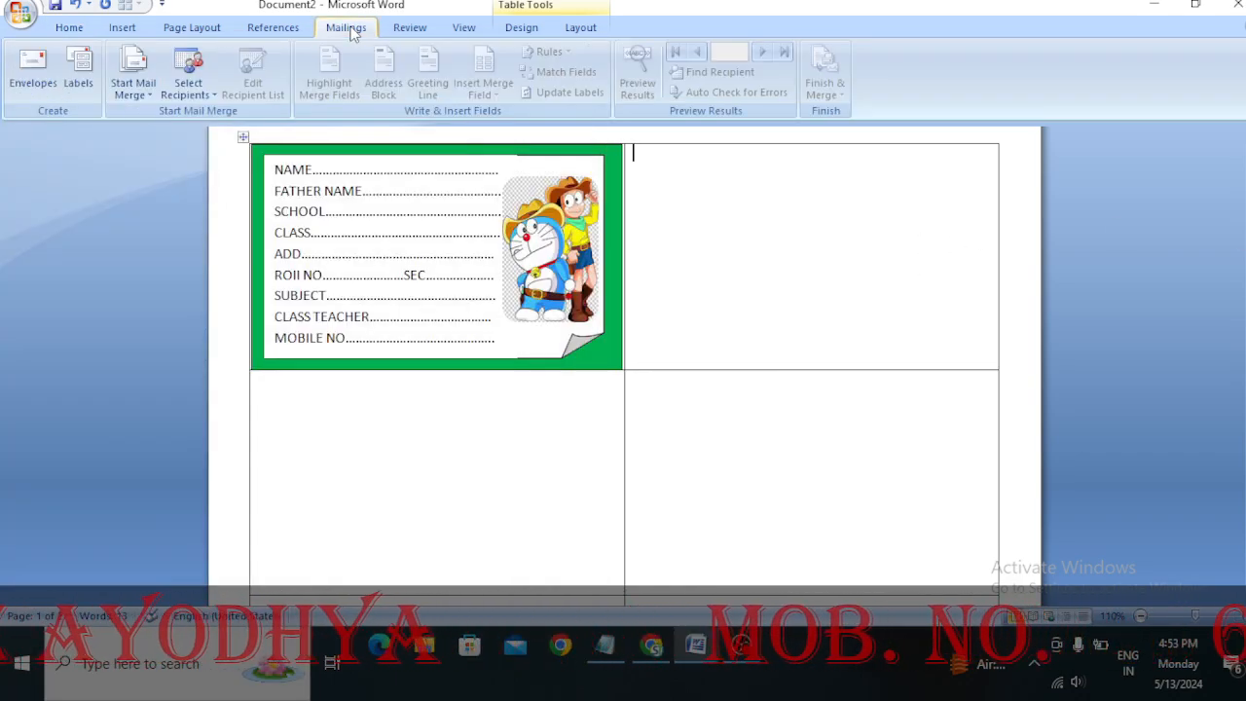
{"action": "left_click", "coordinate": [143, 97]}
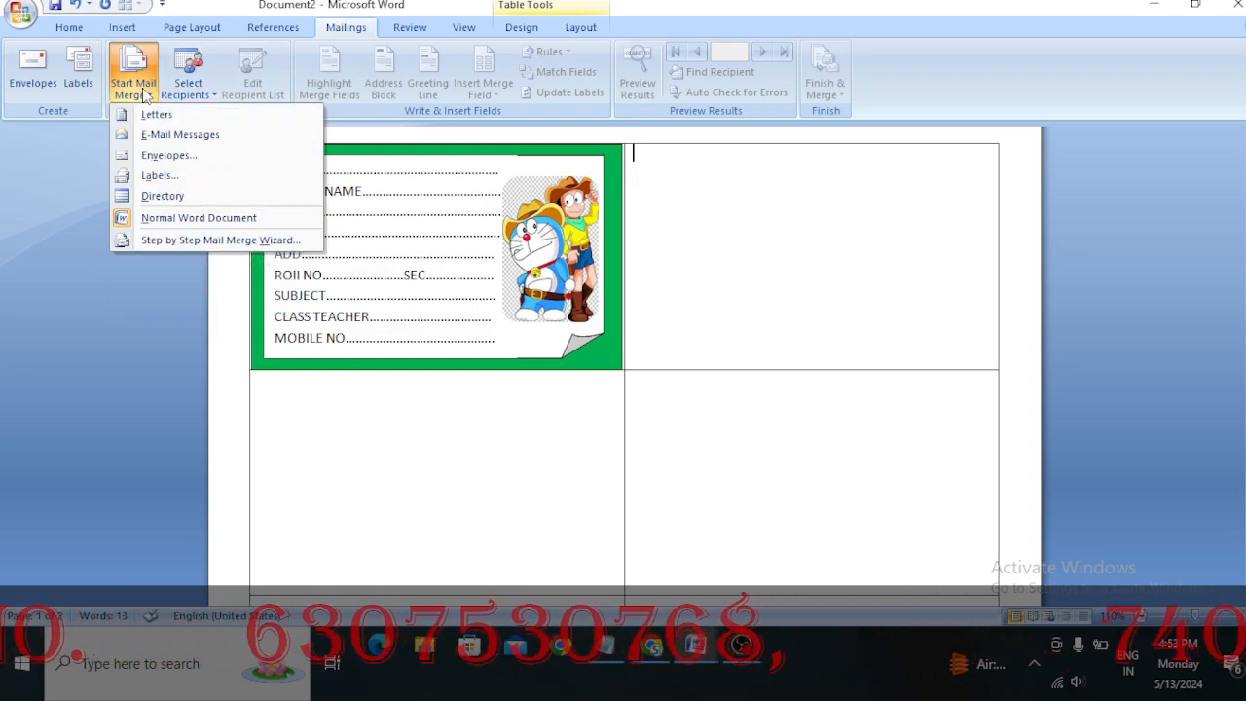
{"action": "left_click", "coordinate": [162, 177]}
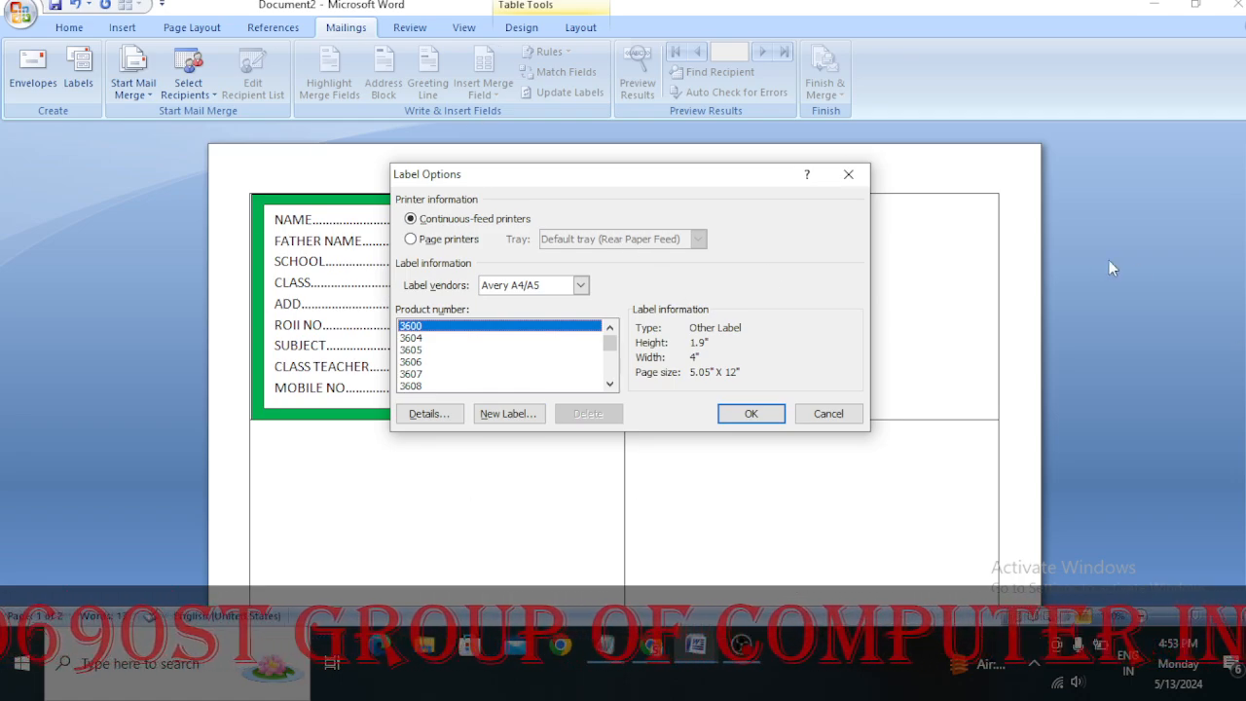
{"action": "left_click", "coordinate": [749, 413]}
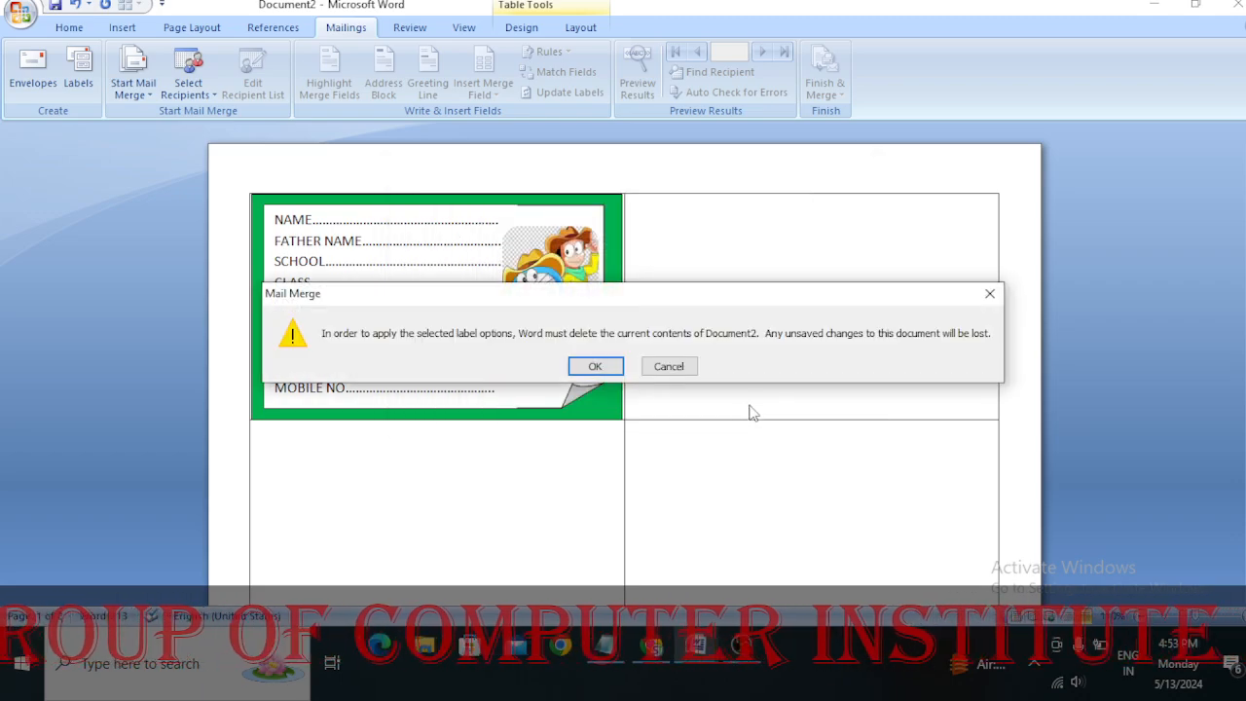
{"action": "left_click", "coordinate": [589, 365]}
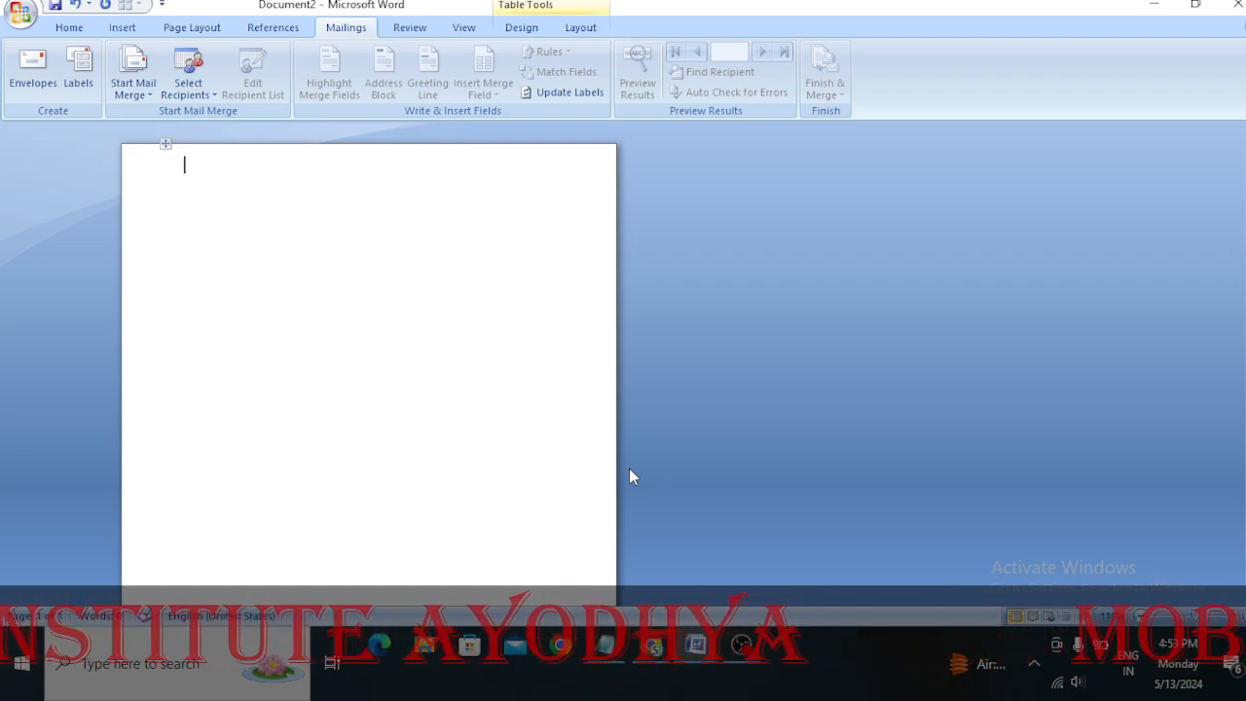
{"action": "key", "text": "ctrl+v"}
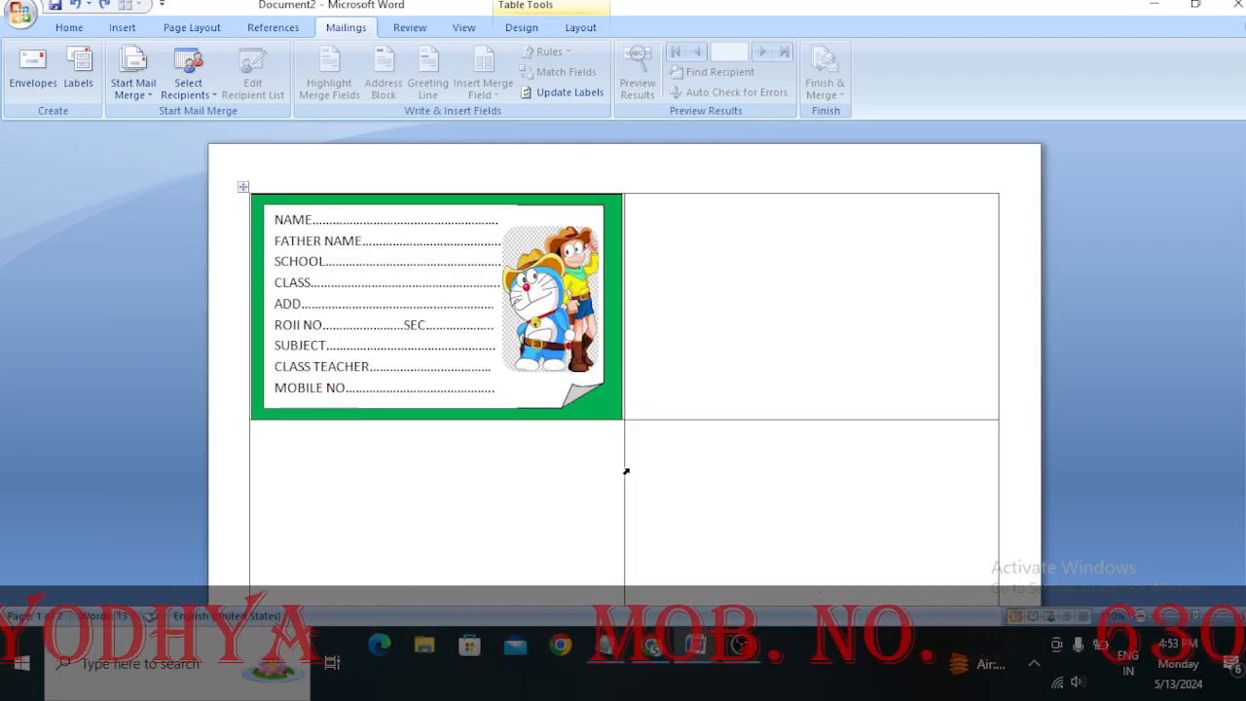
Update the labels to copy the finished card into every table cell, and look over the filled page
{"action": "left_click", "coordinate": [551, 101]}
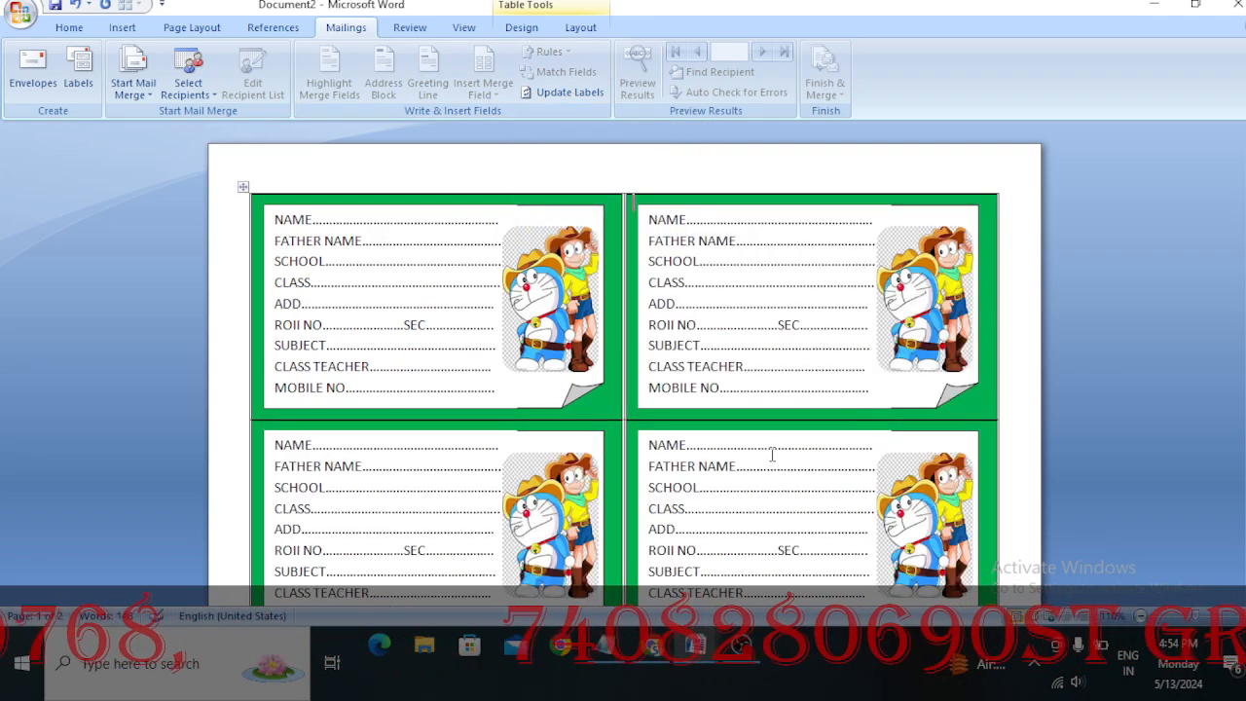
{"action": "scroll", "coordinate": [742, 394], "scroll_direction": "down", "scroll_amount": 10}
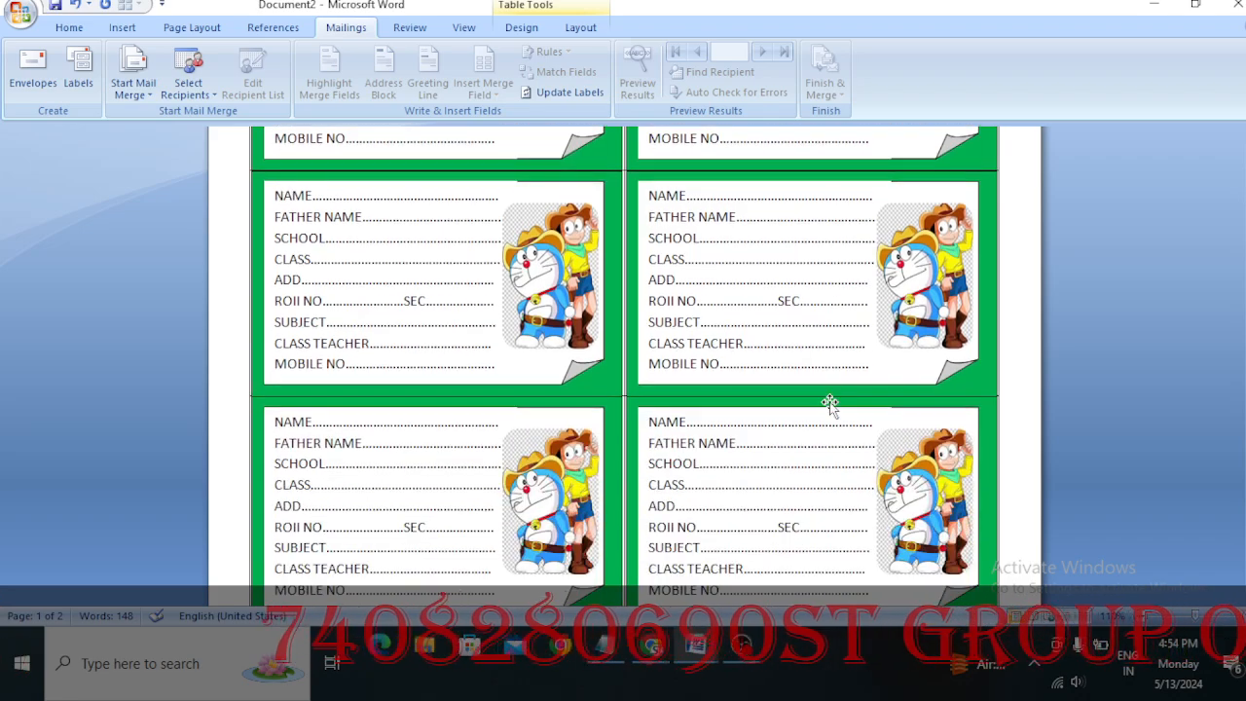
{"action": "scroll", "coordinate": [831, 402], "scroll_direction": "up", "scroll_amount": 10}
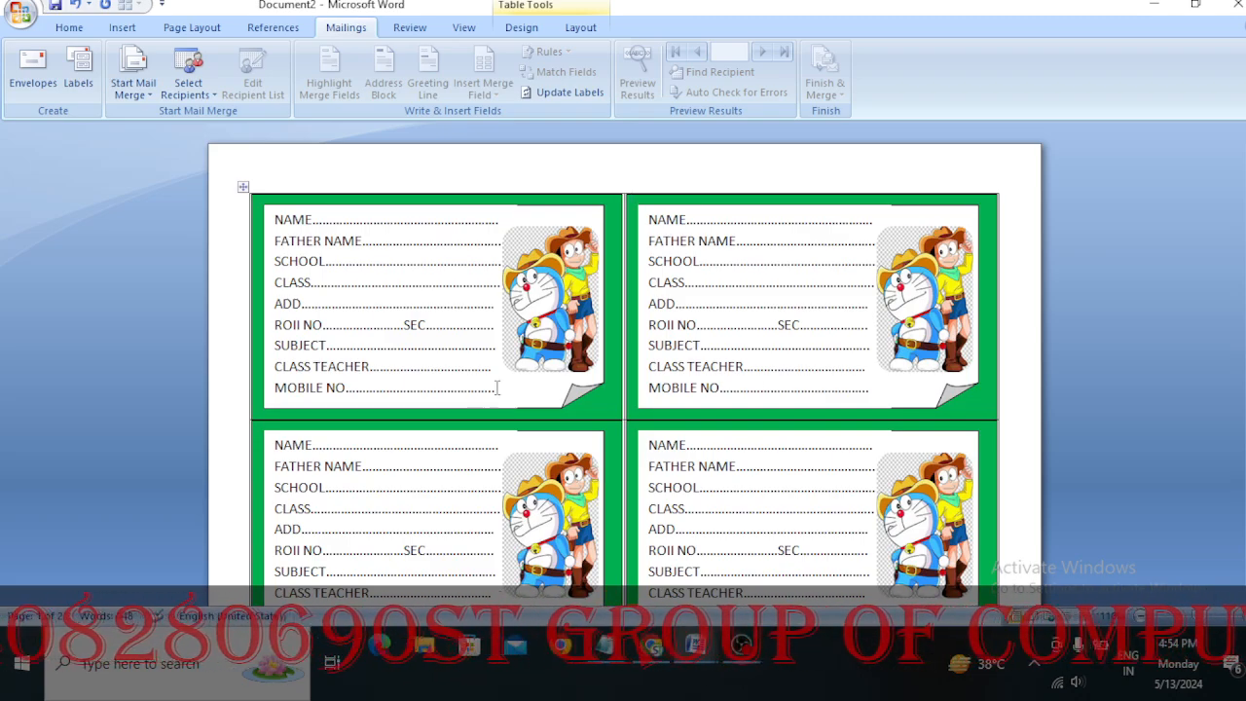
{"action": "left_click", "coordinate": [741, 645]}
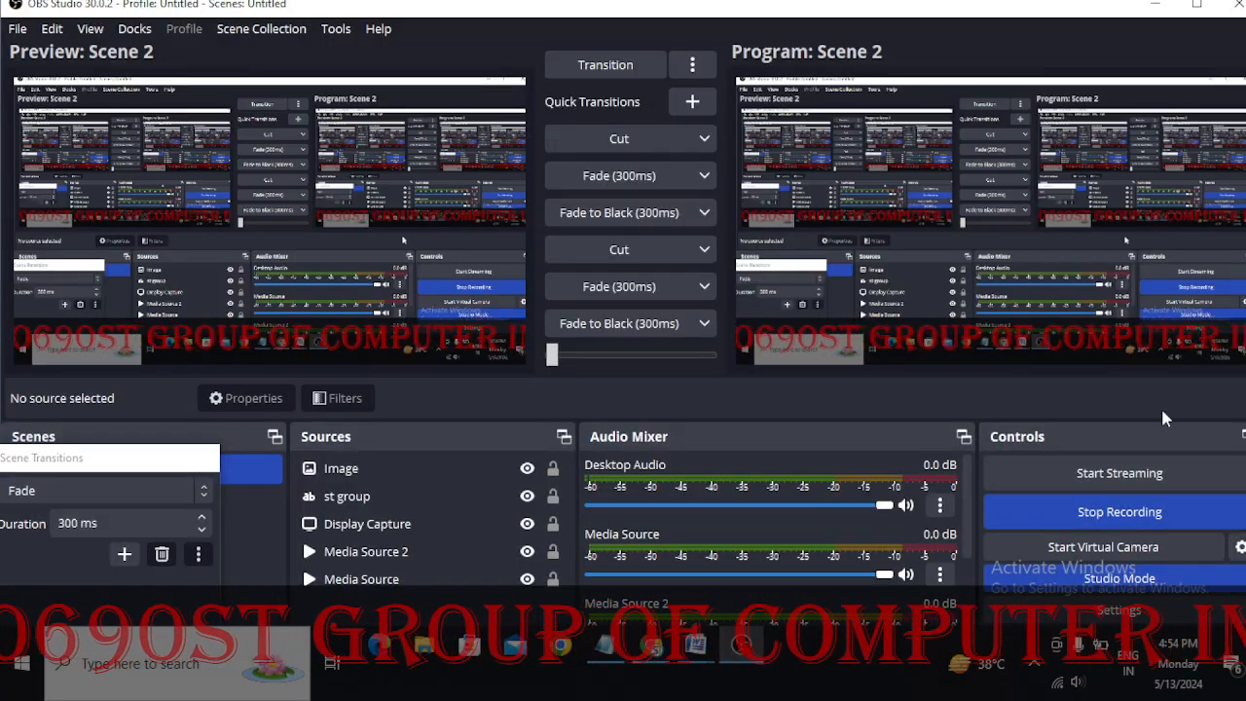